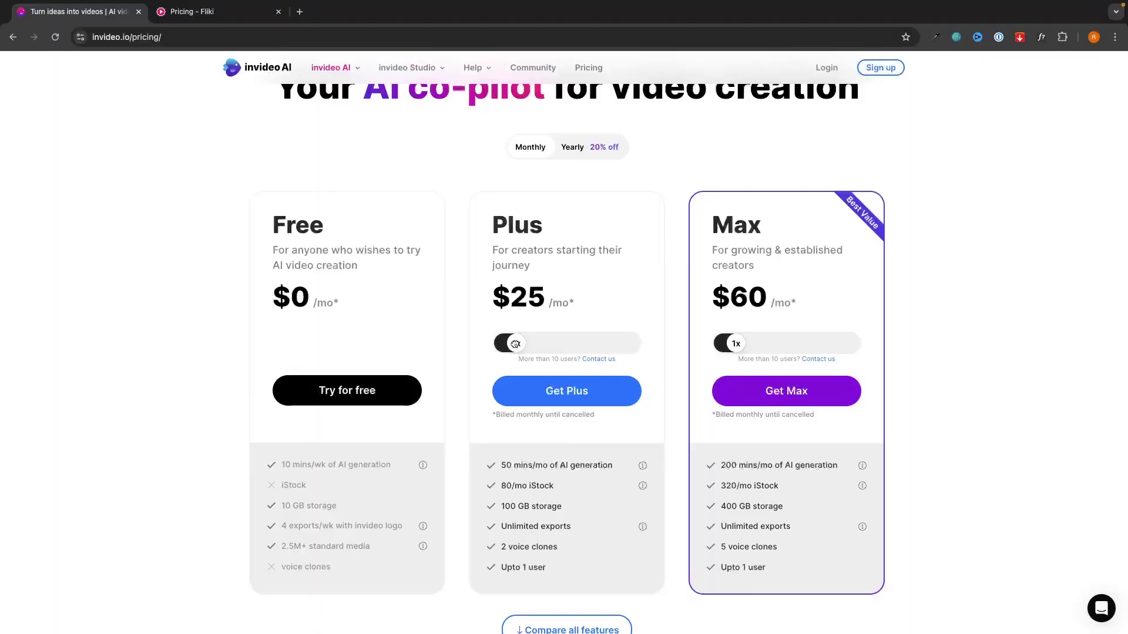
Raise the Plus plan's user count and mark Fliki's $28 Standard price
{"action": "left_click_drag", "start_coordinate": [515, 343], "coordinate": [526, 345]}
{"action": "scroll", "coordinate": [526, 345], "scroll_direction": "down", "scroll_amount": 1}
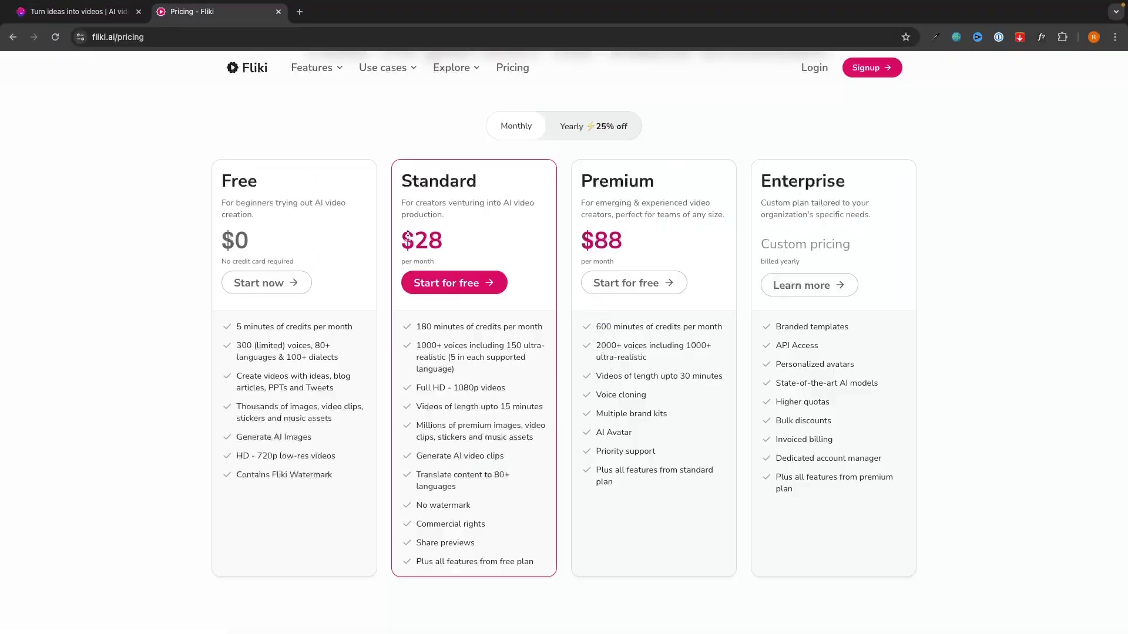
{"action": "left_click_drag", "start_coordinate": [400, 240], "coordinate": [449, 244]}
Enter the follow-up request 'make the video shorter' in invideo's prompt box
{"action": "left_click", "coordinate": [504, 323]}
{"action": "scroll", "coordinate": [503, 322], "scroll_direction": "down", "scroll_amount": 1}
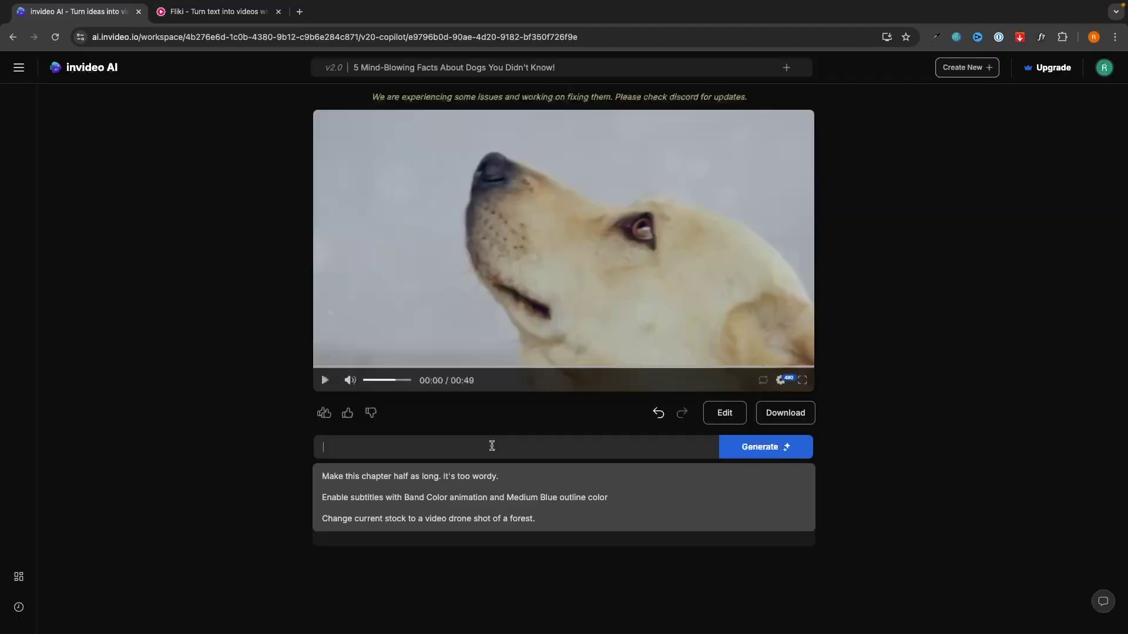
{"action": "type", "text": "m"}
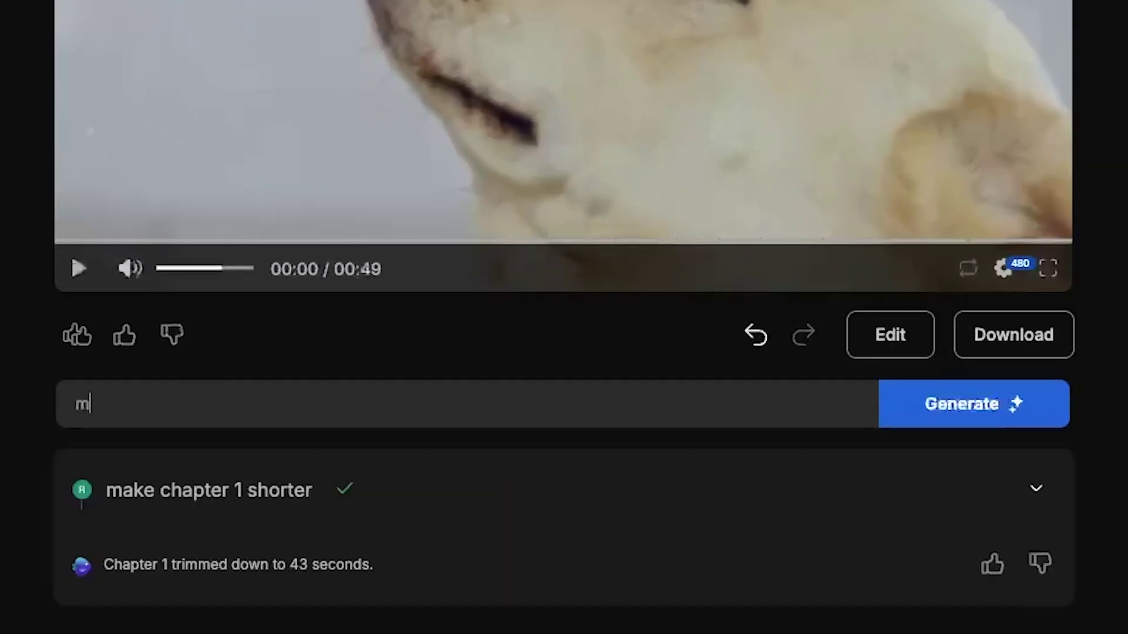
{"action": "type", "text": "ake the video short"}
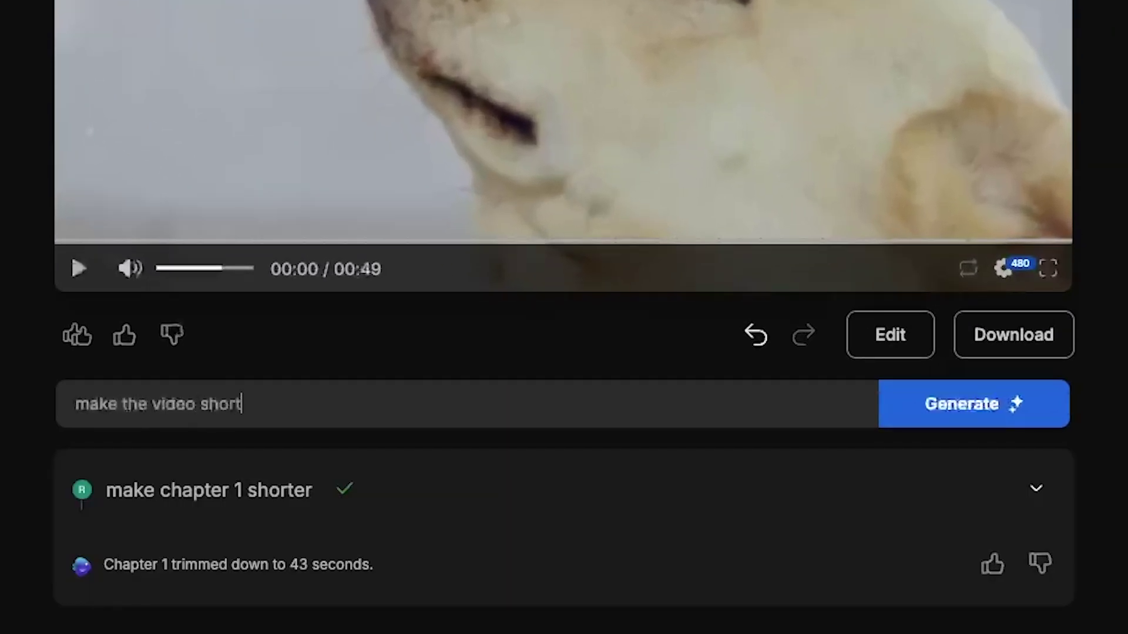
{"action": "type", "text": "er"}
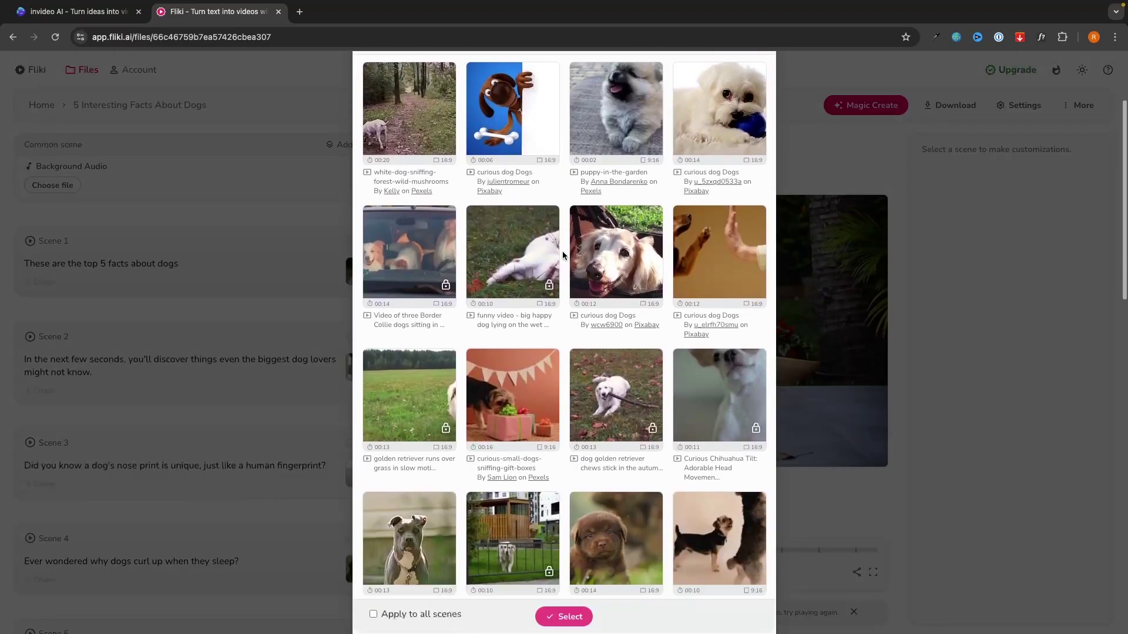
Apply the cartoon 'curious dog Dogs' clip as the scene's video
{"action": "scroll", "coordinate": [563, 251], "scroll_direction": "down", "scroll_amount": 2}
{"action": "scroll", "coordinate": [563, 251], "scroll_direction": "up", "scroll_amount": 3}
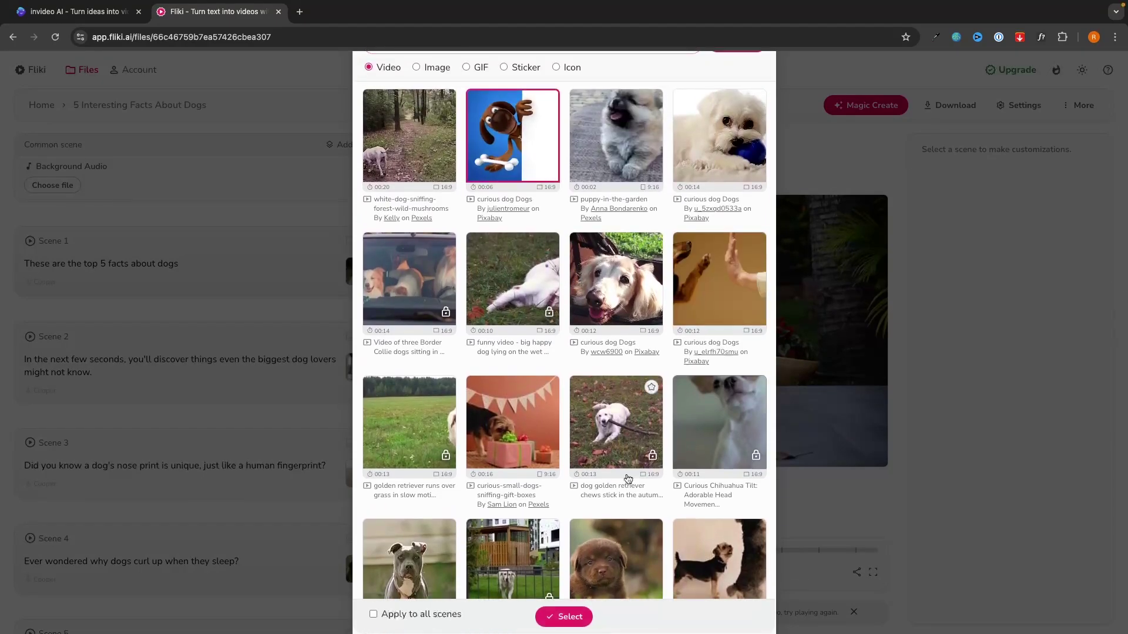
{"action": "left_click", "coordinate": [564, 617]}
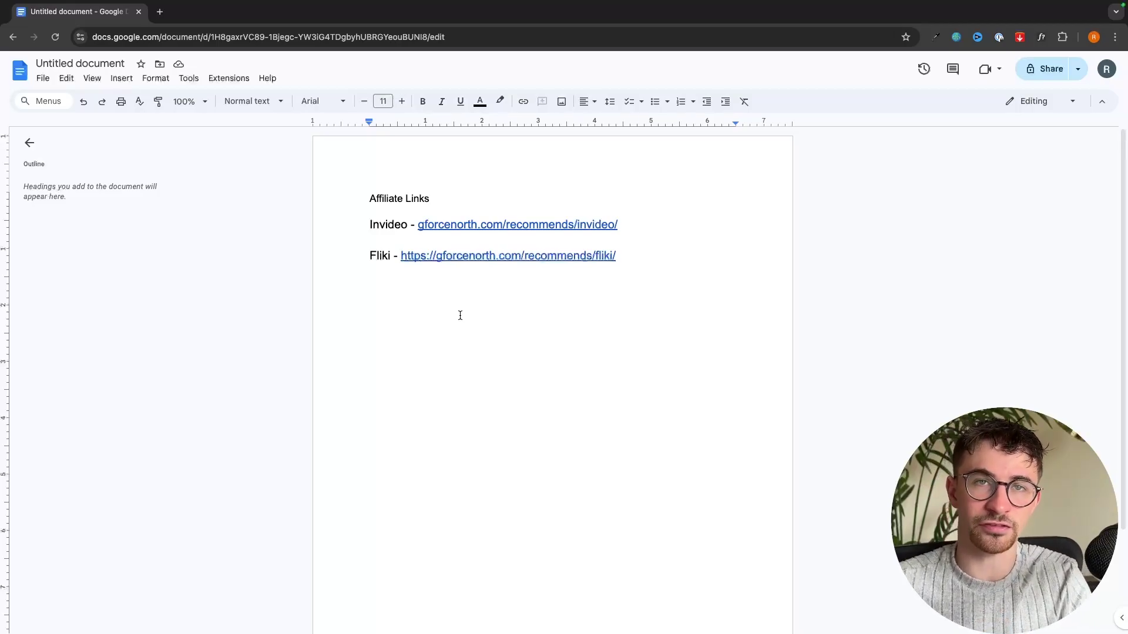
Follow the Invideo affiliate link, then the Fliki link to its pricing page
{"action": "left_click", "coordinate": [464, 225]}
{"action": "left_click", "coordinate": [467, 242]}
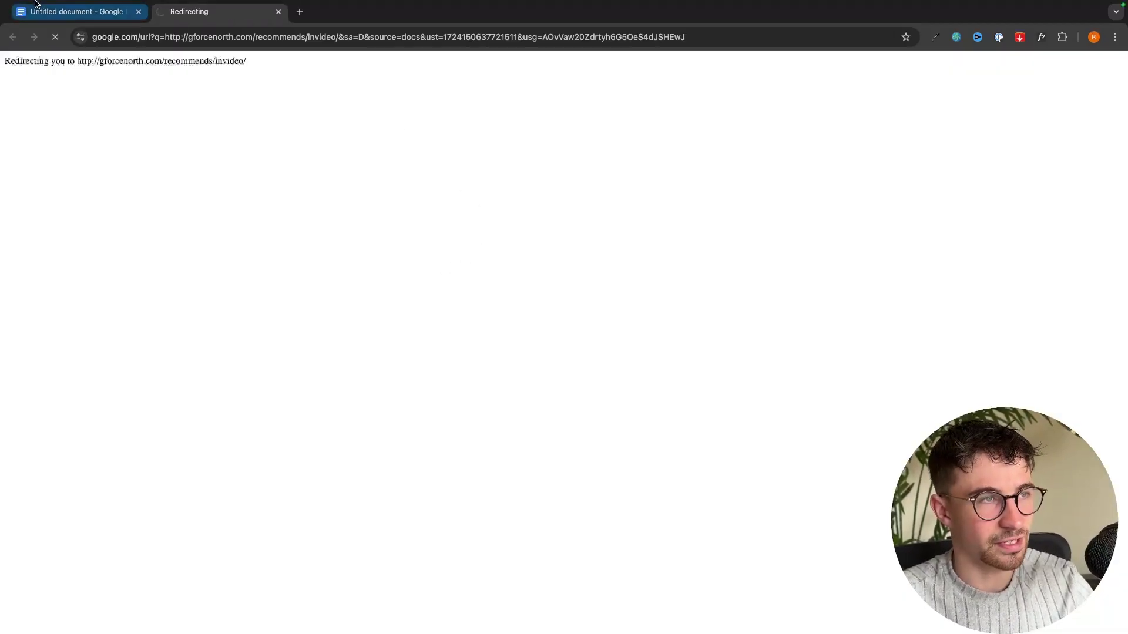
{"action": "left_click", "coordinate": [82, 12]}
{"action": "left_click", "coordinate": [441, 256]}
{"action": "left_click", "coordinate": [464, 273]}
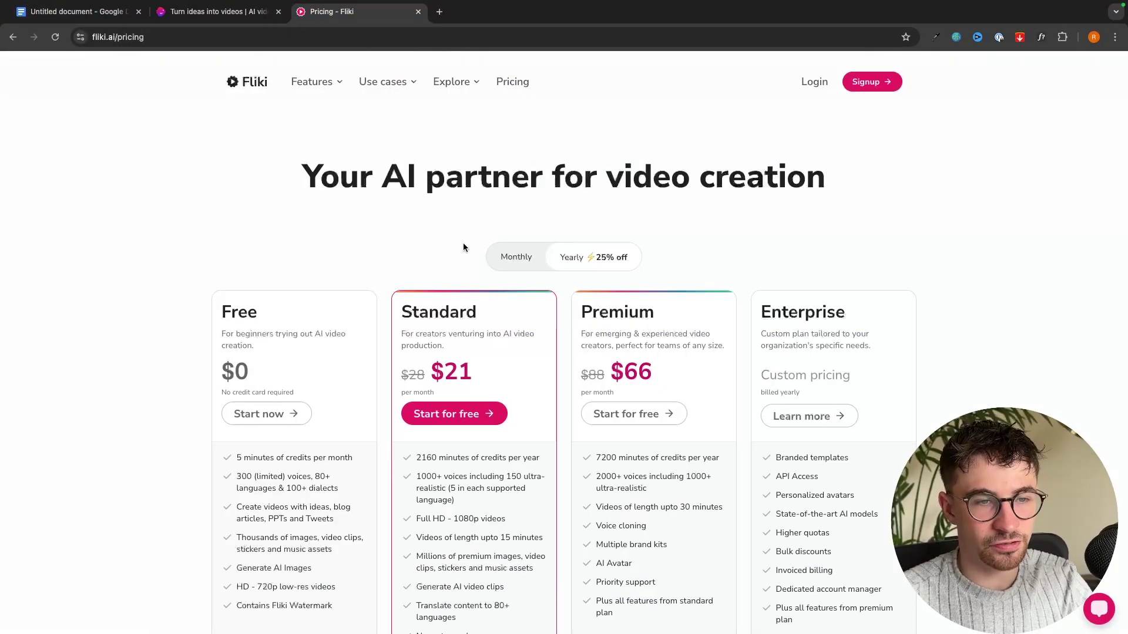
Mark invideo's Free plan name, price and 10 mins/wk AI generation allowance
{"action": "scroll", "coordinate": [463, 242], "scroll_direction": "down", "scroll_amount": 1}
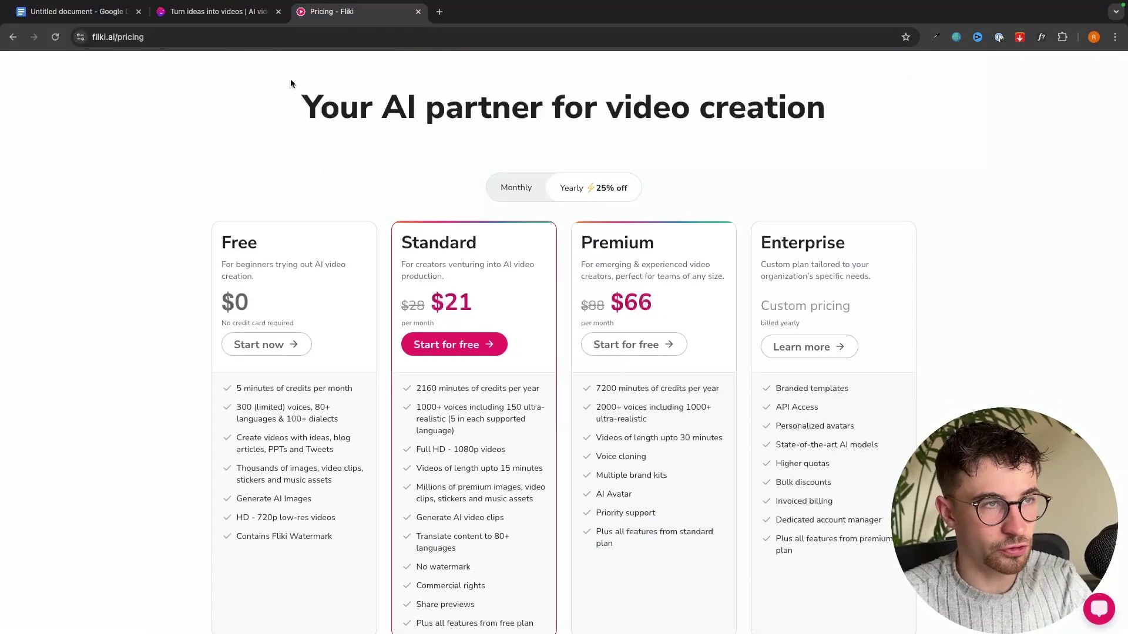
{"action": "left_click", "coordinate": [217, 12]}
{"action": "left_click_drag", "start_coordinate": [268, 188], "coordinate": [336, 247]}
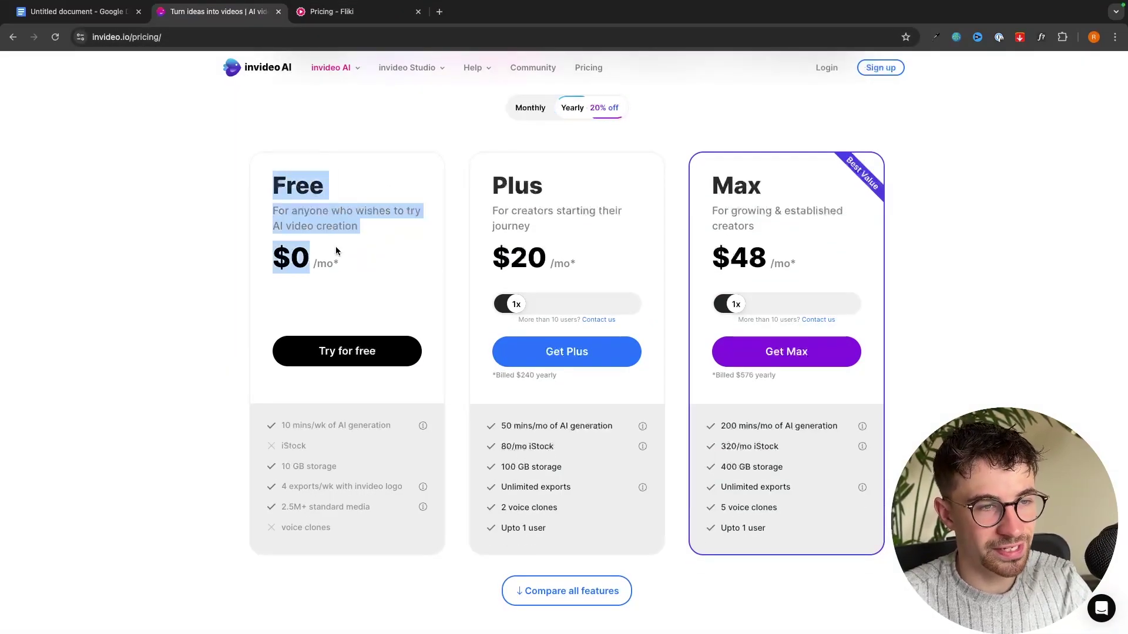
{"action": "left_click", "coordinate": [332, 11]}
{"action": "scroll", "coordinate": [305, 245], "scroll_direction": "down", "scroll_amount": 1}
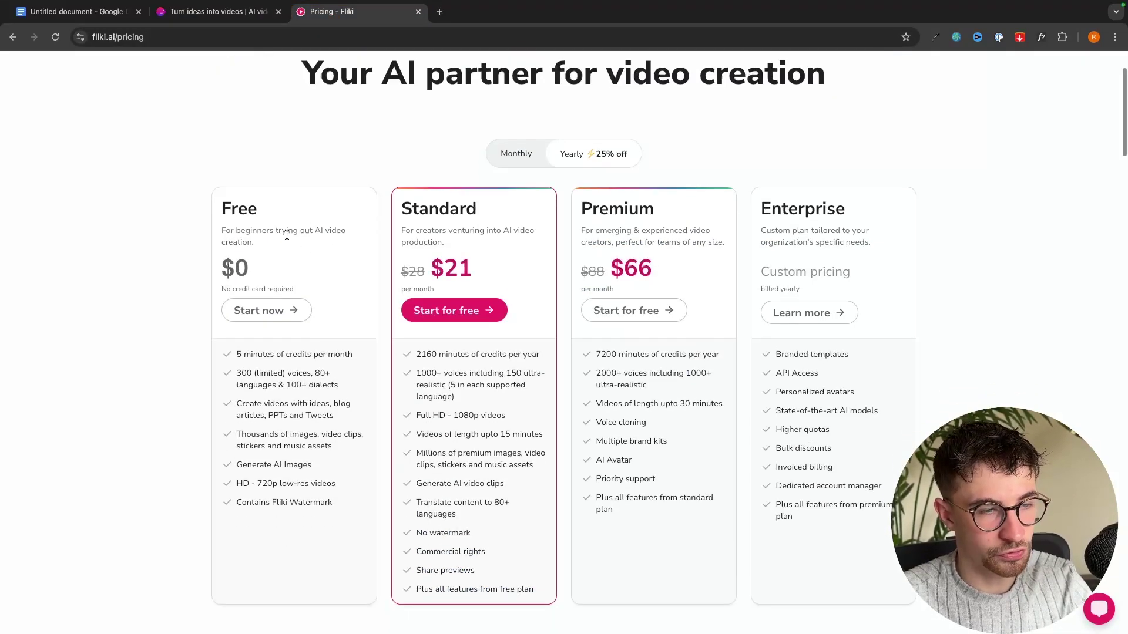
{"action": "left_click", "coordinate": [268, 12]}
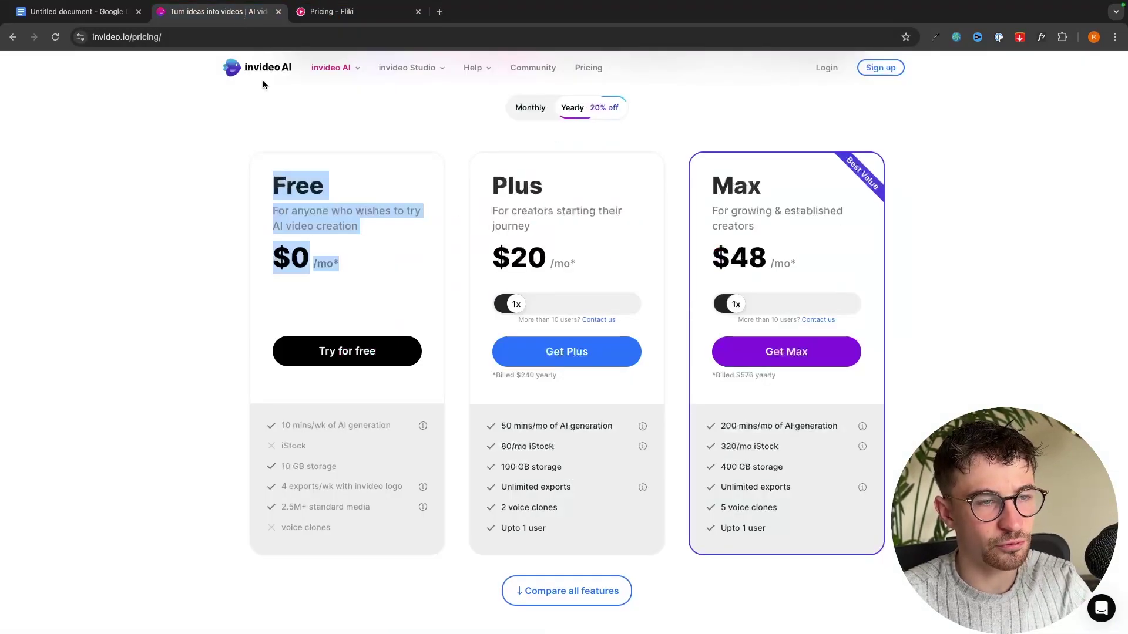
{"action": "left_click", "coordinate": [387, 269]}
{"action": "scroll", "coordinate": [382, 348], "scroll_direction": "down", "scroll_amount": 1}
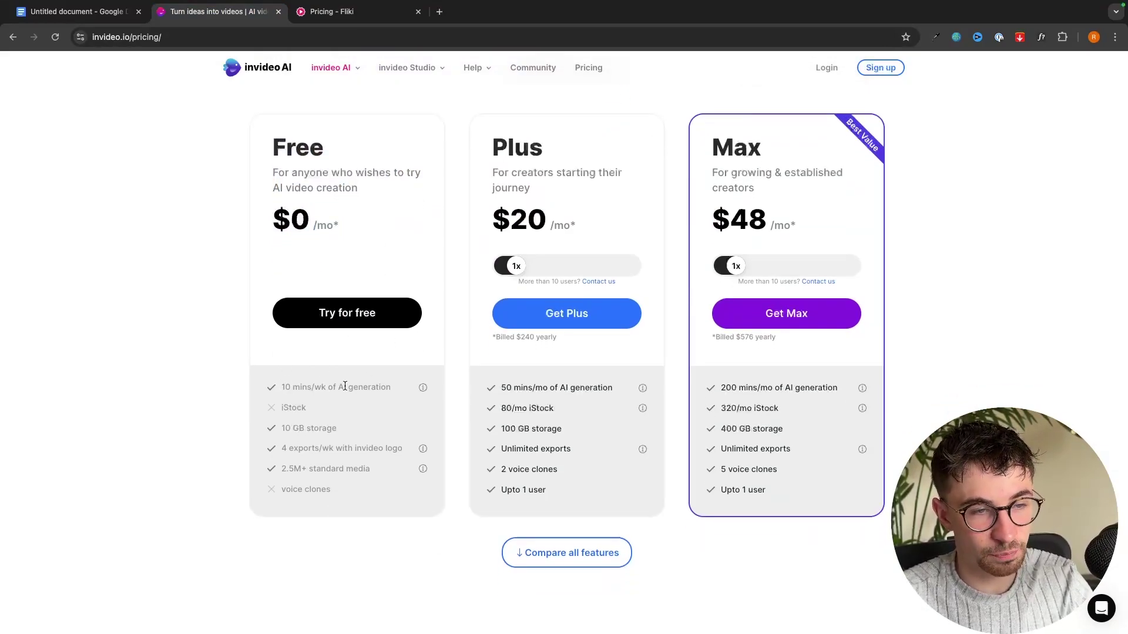
{"action": "left_click_drag", "start_coordinate": [389, 386], "coordinate": [277, 386]}
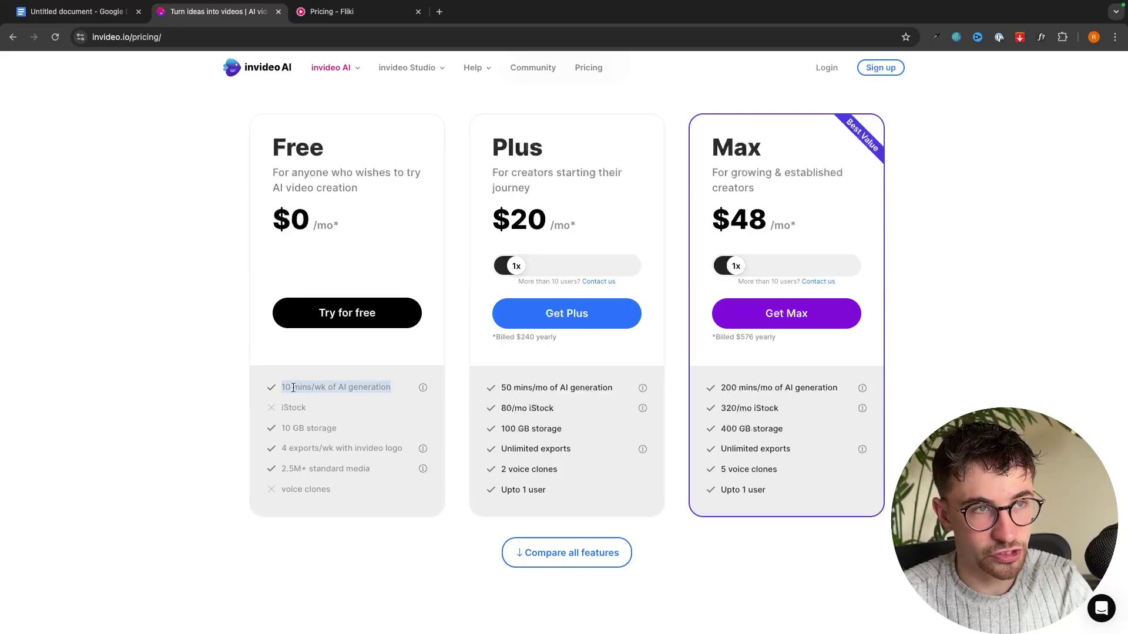
Compare Fliki's free monthly credit minutes against invideo's 10 mins/wk AI generation line
{"action": "left_click", "coordinate": [365, 8]}
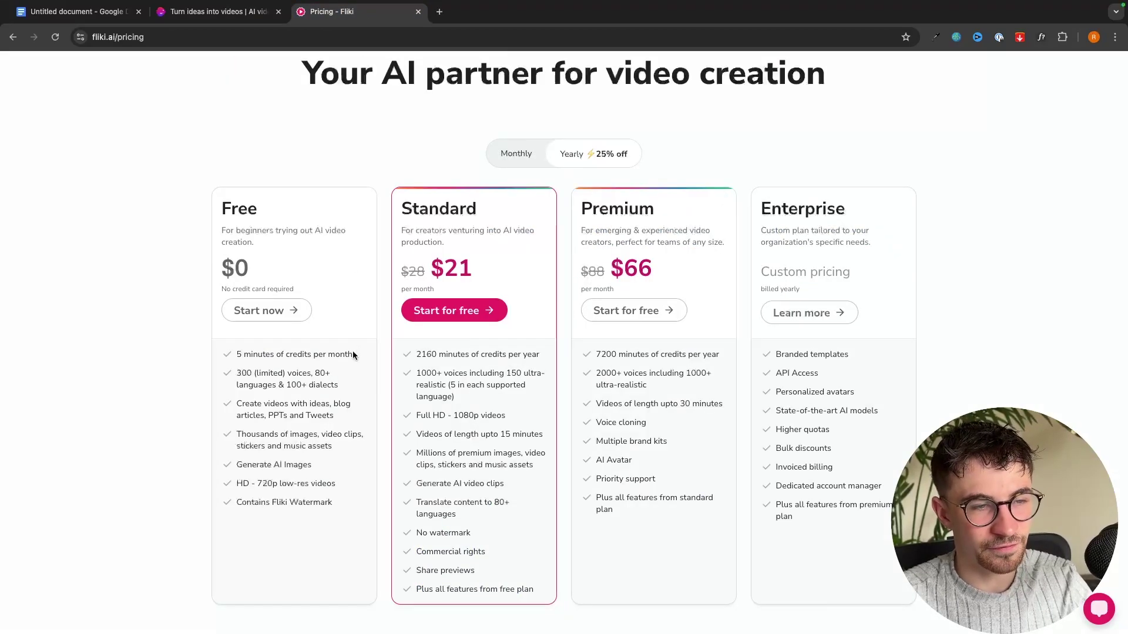
{"action": "left_click_drag", "start_coordinate": [353, 354], "coordinate": [248, 353]}
{"action": "left_click", "coordinate": [235, 353]}
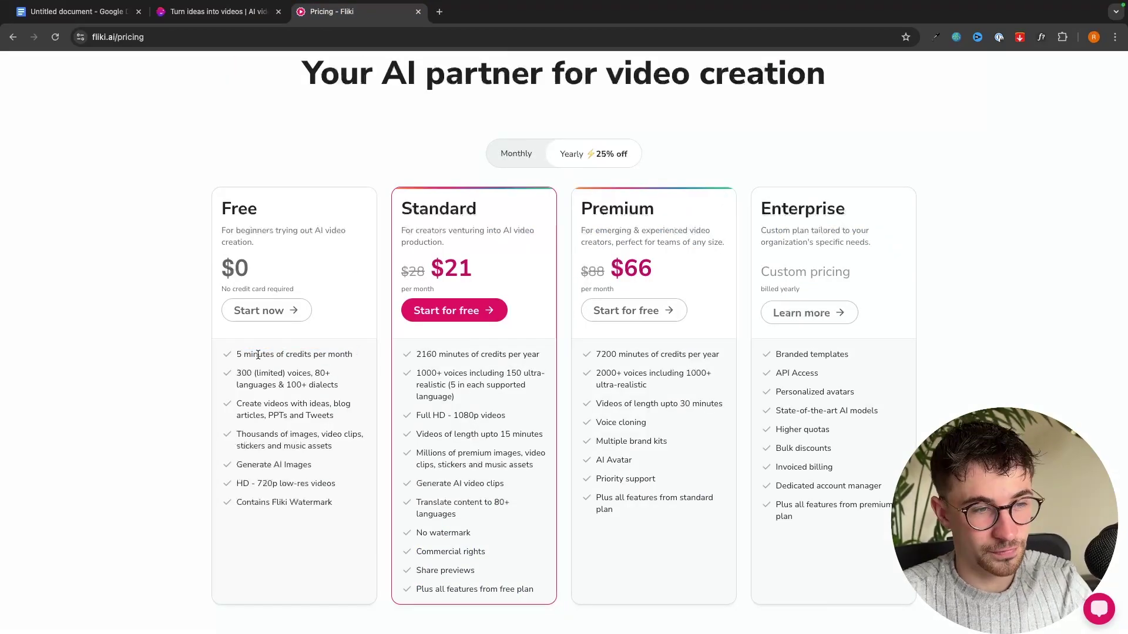
{"action": "left_click", "coordinate": [219, 12]}
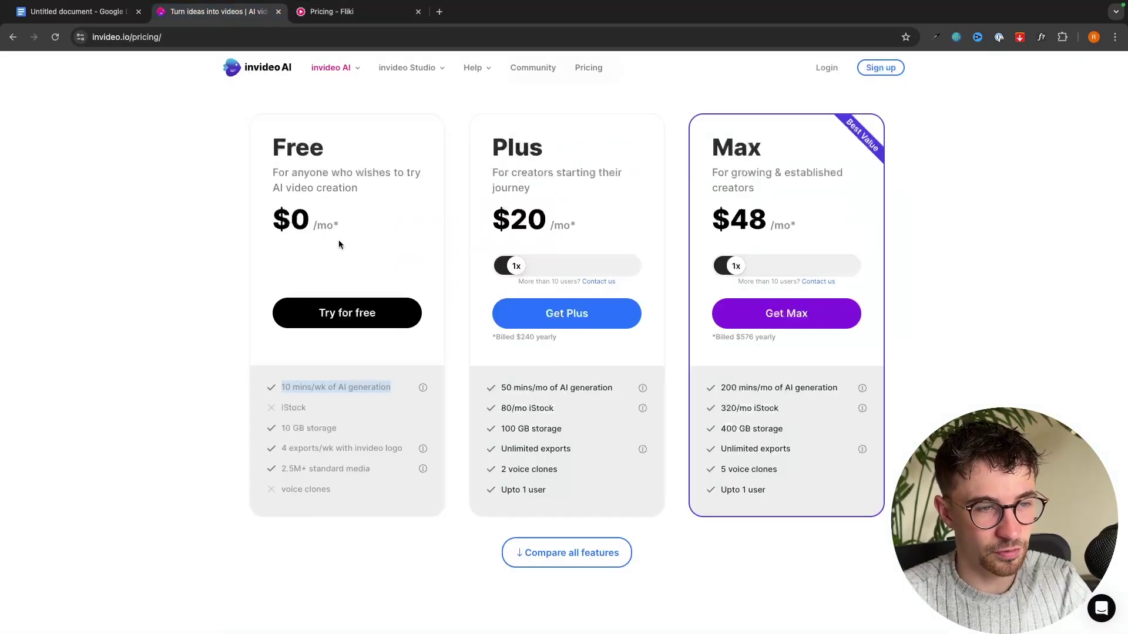
{"action": "left_click", "coordinate": [317, 282]}
{"action": "left_click_drag", "start_coordinate": [278, 383], "coordinate": [388, 382]}
{"action": "left_click", "coordinate": [391, 379]}
{"action": "triple_click", "coordinate": [393, 382]}
{"action": "left_click", "coordinate": [396, 385]}
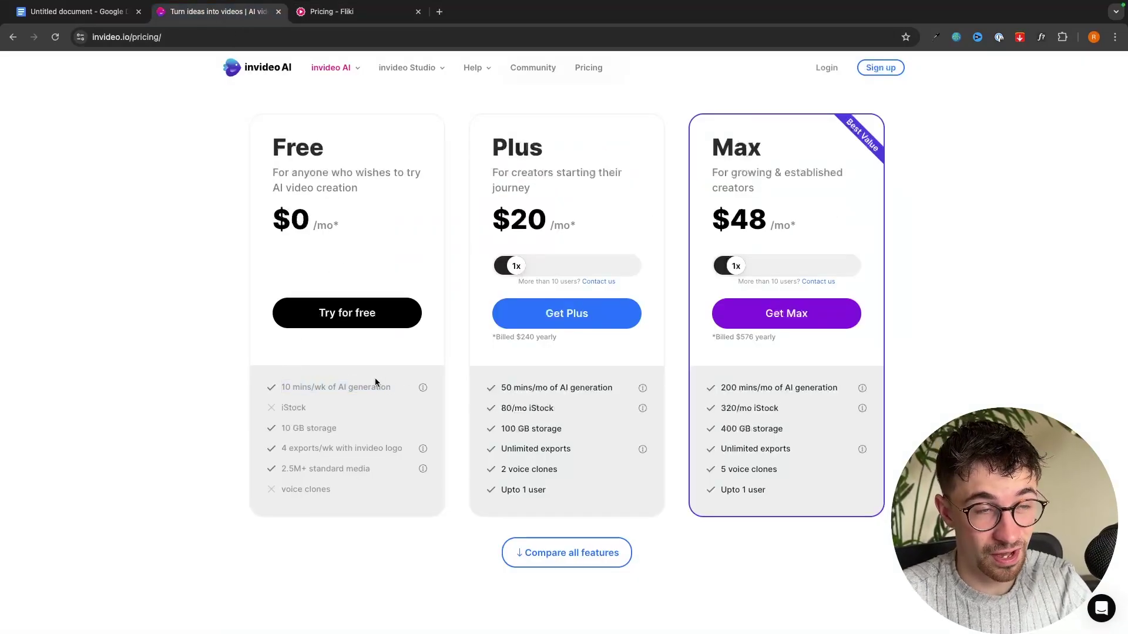
{"action": "left_click", "coordinate": [330, 11]}
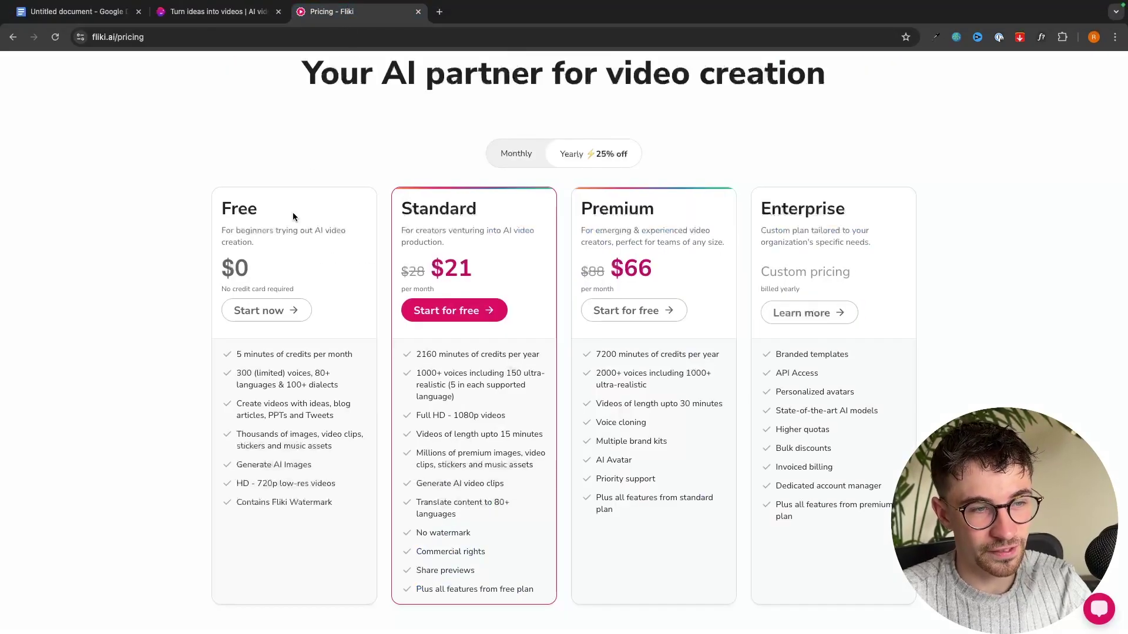
{"action": "left_click_drag", "start_coordinate": [237, 354], "coordinate": [333, 357]}
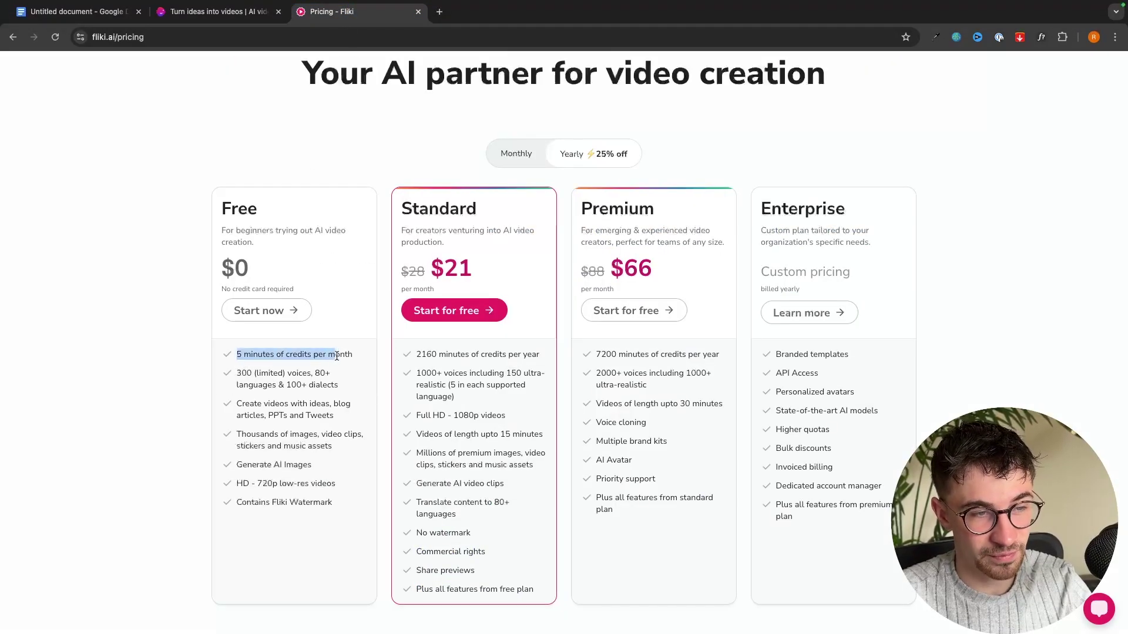
{"action": "key", "text": "ctrl+shift+Tab"}
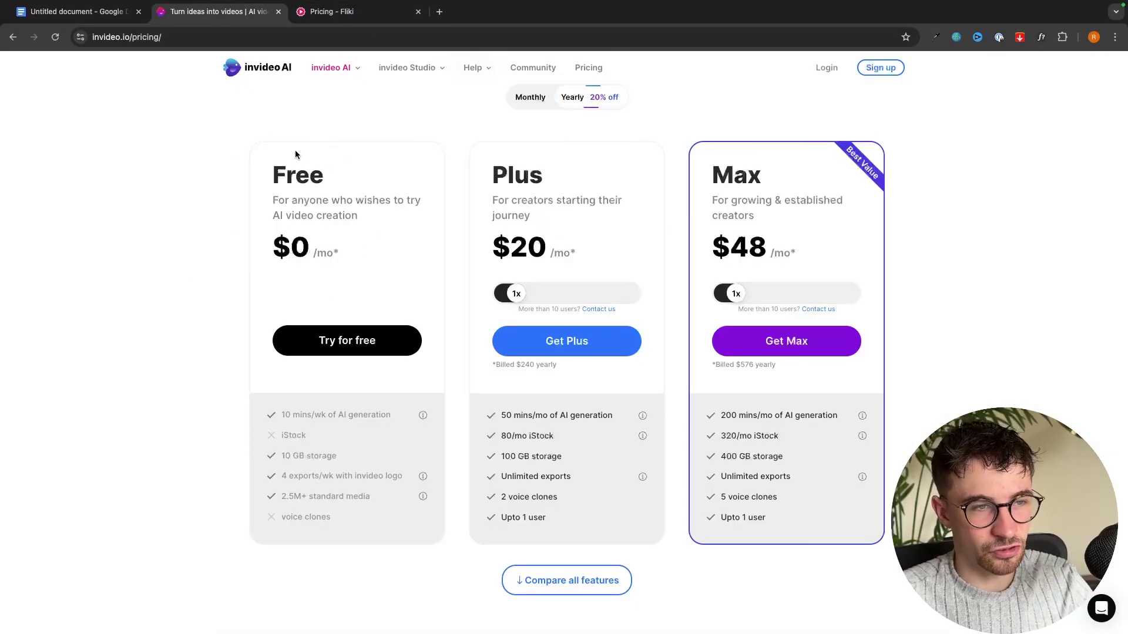
{"action": "key", "text": "ctrl+Tab"}
{"action": "key", "text": "ctrl+shift+Tab"}
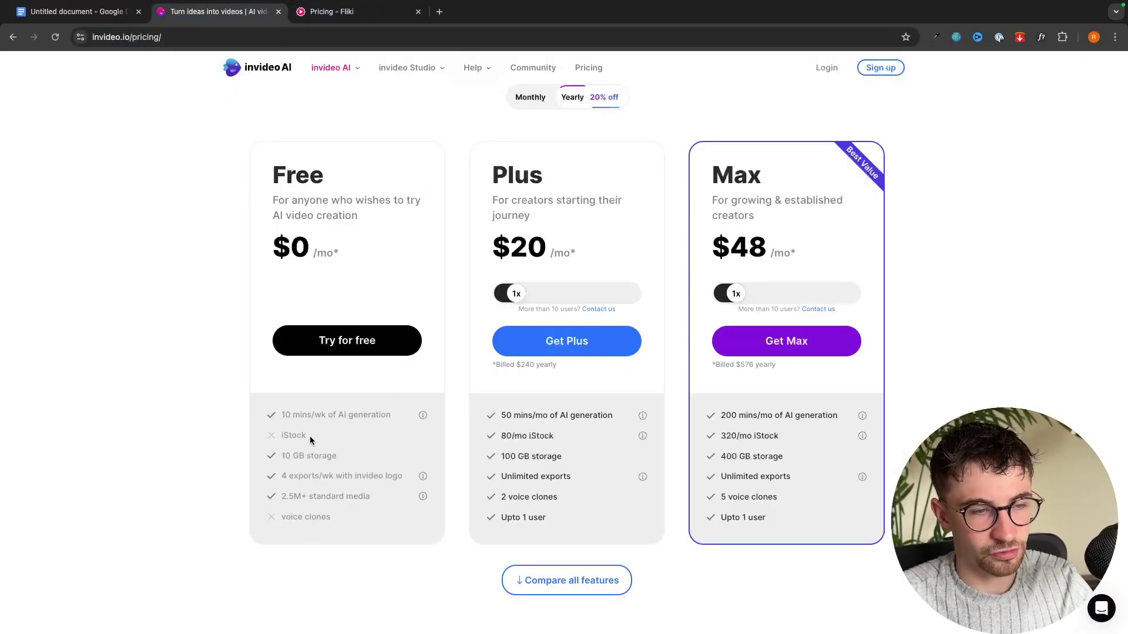
Compare invideo's 2.5M+ standard media line with Fliki's free stock images and clips
{"action": "left_click", "coordinate": [276, 437]}
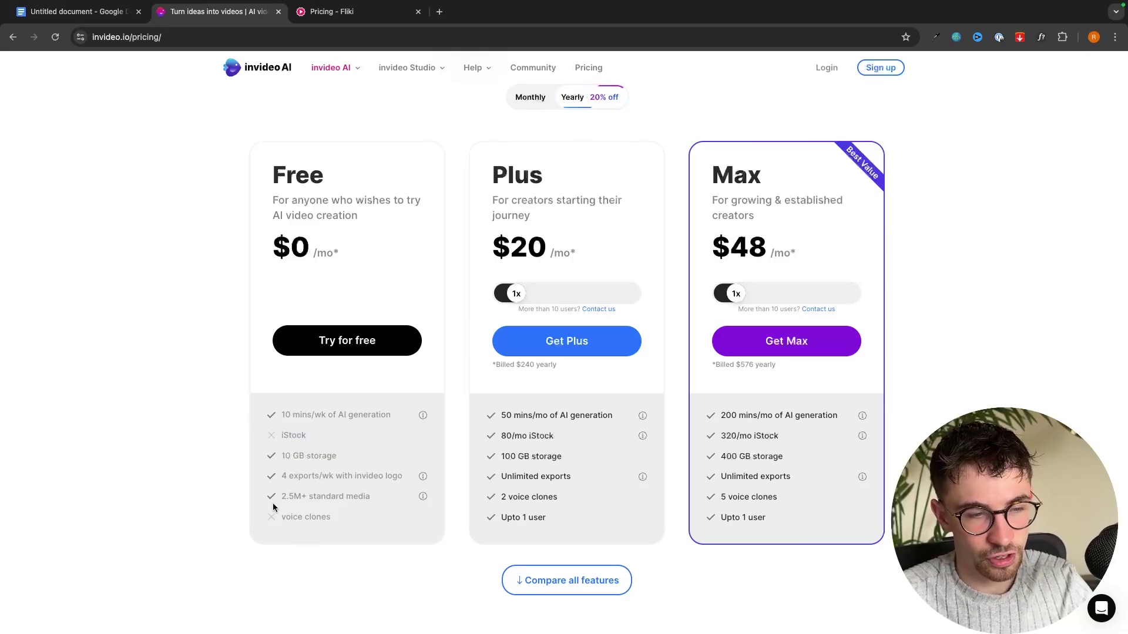
{"action": "left_click_drag", "start_coordinate": [277, 496], "coordinate": [372, 496]}
{"action": "left_click", "coordinate": [378, 496]}
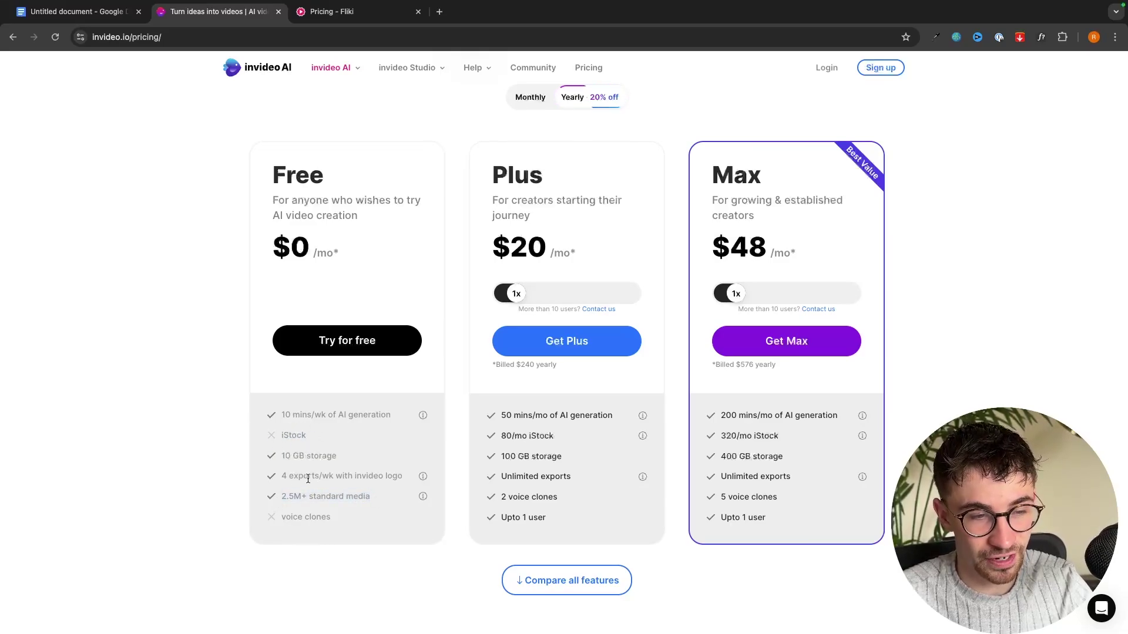
{"action": "left_click_drag", "start_coordinate": [306, 497], "coordinate": [363, 497]}
{"action": "left_click", "coordinate": [371, 495]}
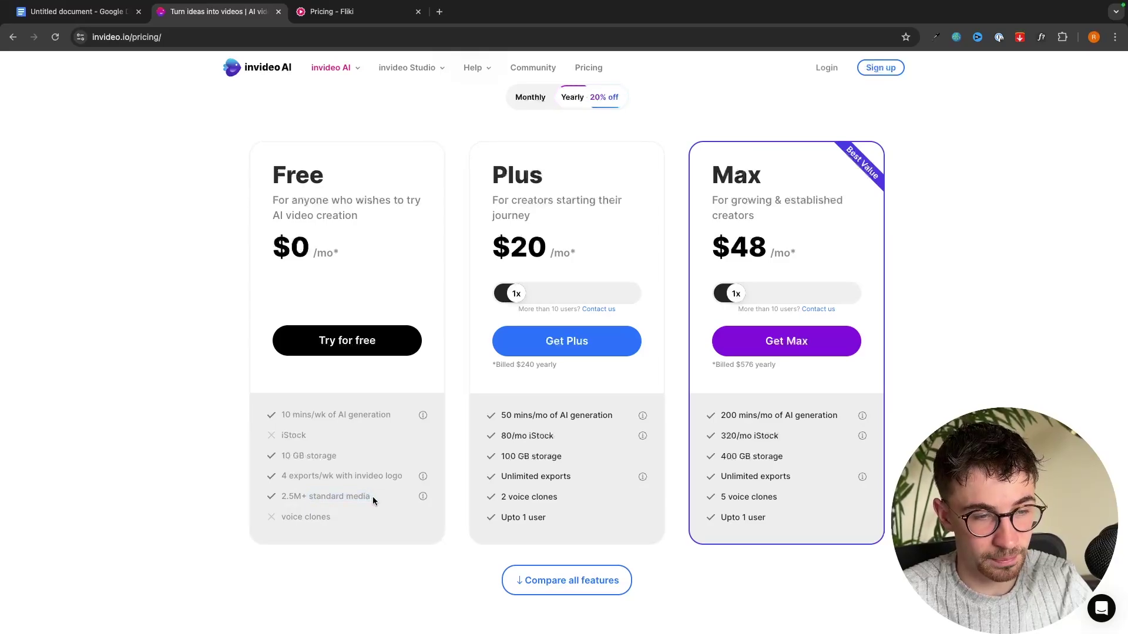
{"action": "left_click", "coordinate": [332, 11]}
{"action": "left_click_drag", "start_coordinate": [332, 447], "coordinate": [228, 441]}
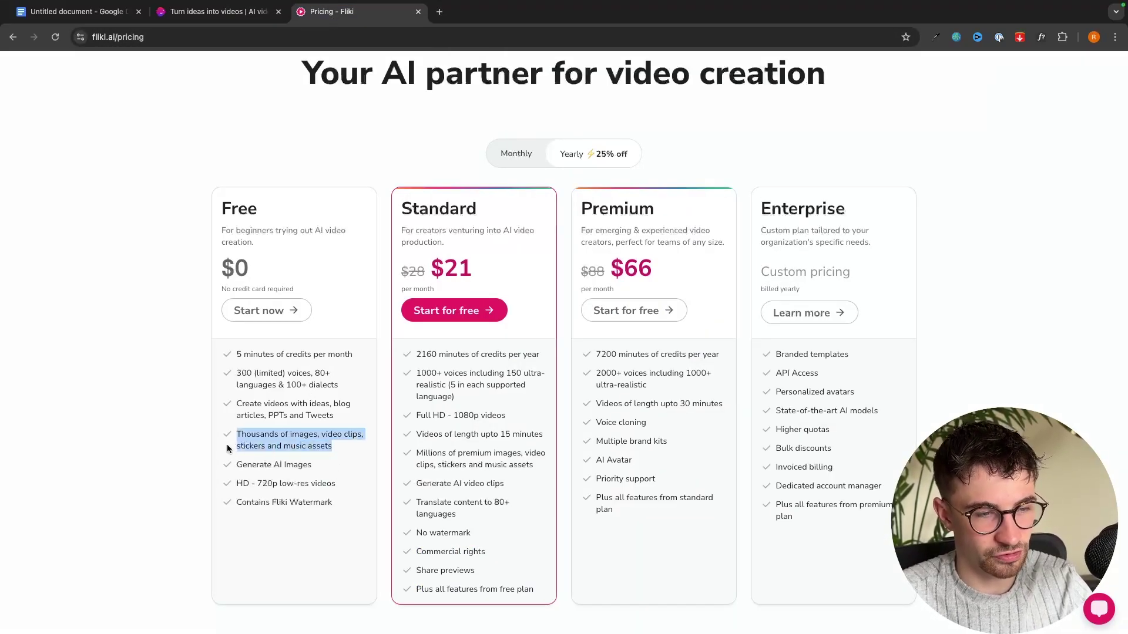
{"action": "left_click", "coordinate": [239, 430]}
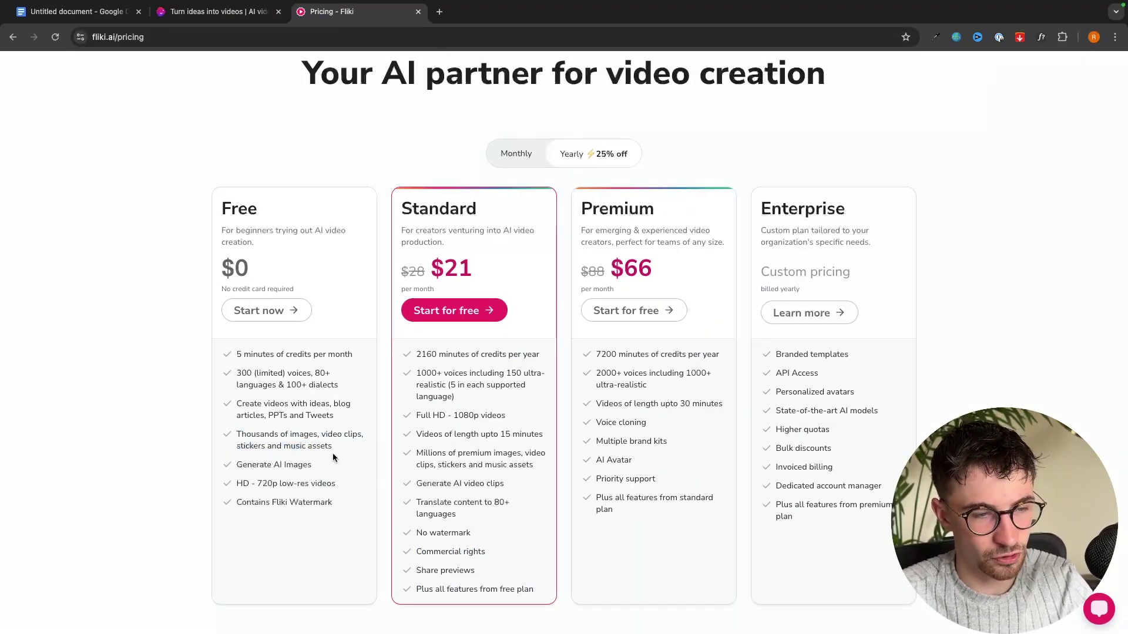
{"action": "left_click", "coordinate": [215, 17]}
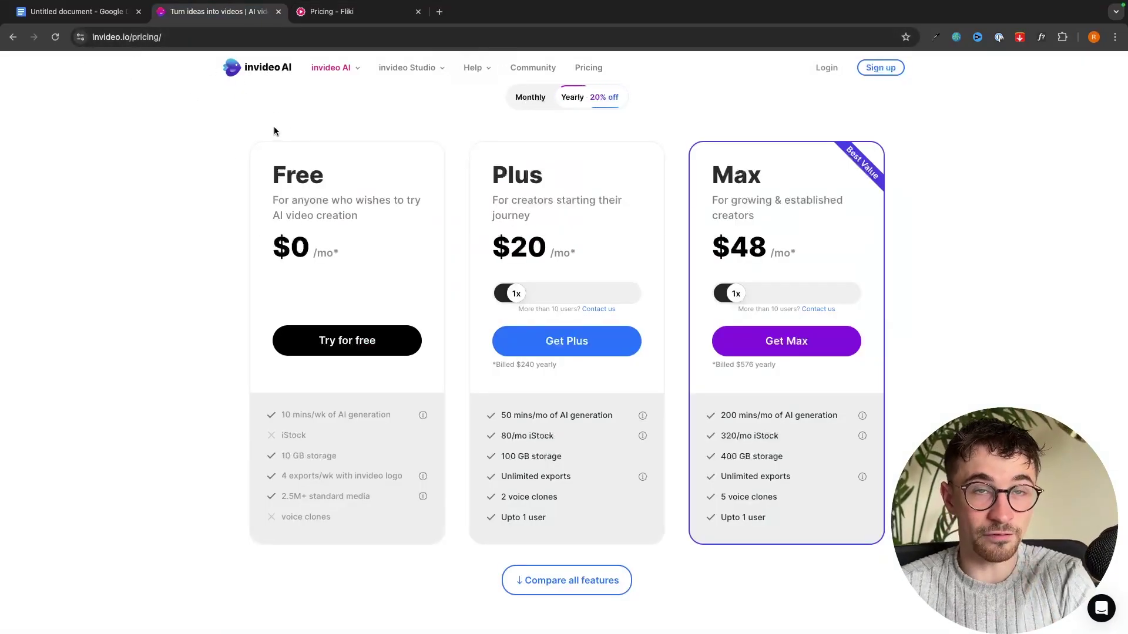
Switch both invideo and Fliki pricing pages to monthly prices
{"action": "left_click", "coordinate": [530, 98]}
{"action": "left_click", "coordinate": [370, 13]}
{"action": "left_click", "coordinate": [520, 150]}
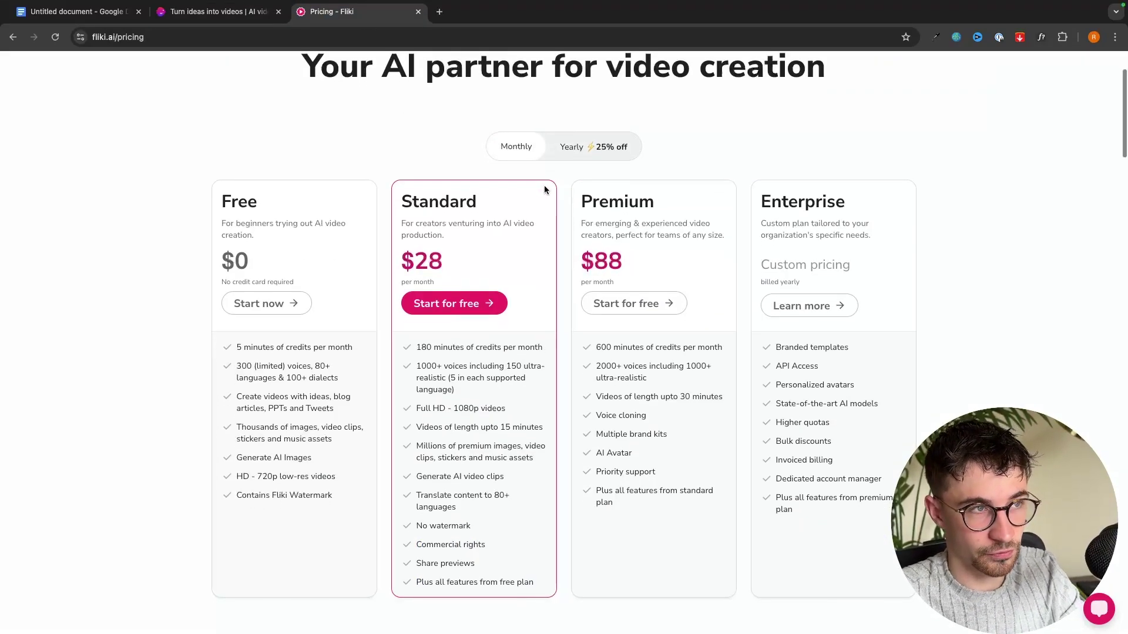
{"action": "scroll", "coordinate": [540, 185], "scroll_direction": "down", "scroll_amount": 2}
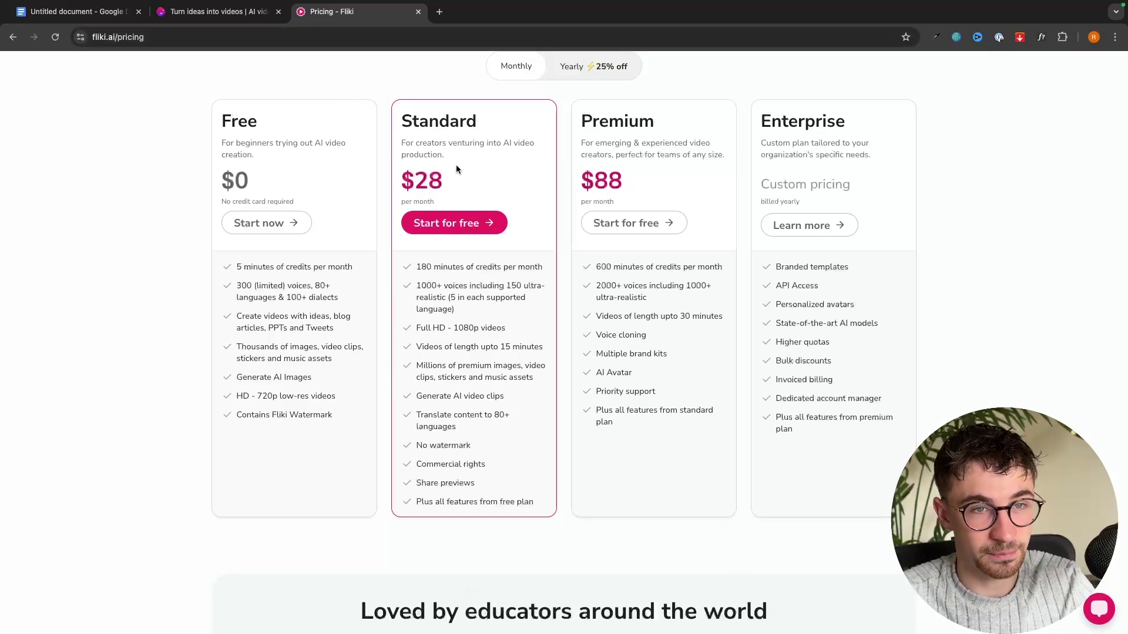
{"action": "scroll", "coordinate": [456, 169], "scroll_direction": "up", "scroll_amount": 1}
Mark Fliki Standard's $28 monthly price and 180 credit minutes per month
{"action": "left_click_drag", "start_coordinate": [400, 148], "coordinate": [486, 153]}
{"action": "left_click_drag", "start_coordinate": [580, 148], "coordinate": [649, 148]}
{"action": "left_click", "coordinate": [649, 148]}
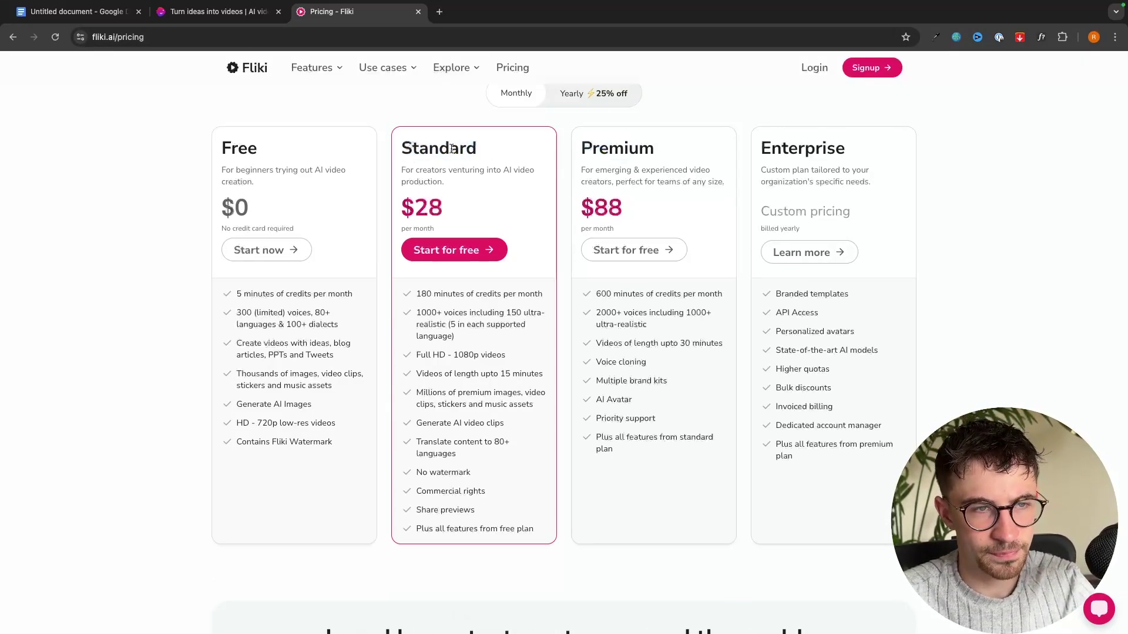
{"action": "left_click_drag", "start_coordinate": [400, 207], "coordinate": [448, 211]}
{"action": "left_click", "coordinate": [447, 210]}
{"action": "left_click_drag", "start_coordinate": [414, 294], "coordinate": [545, 295]}
{"action": "left_click", "coordinate": [541, 297]}
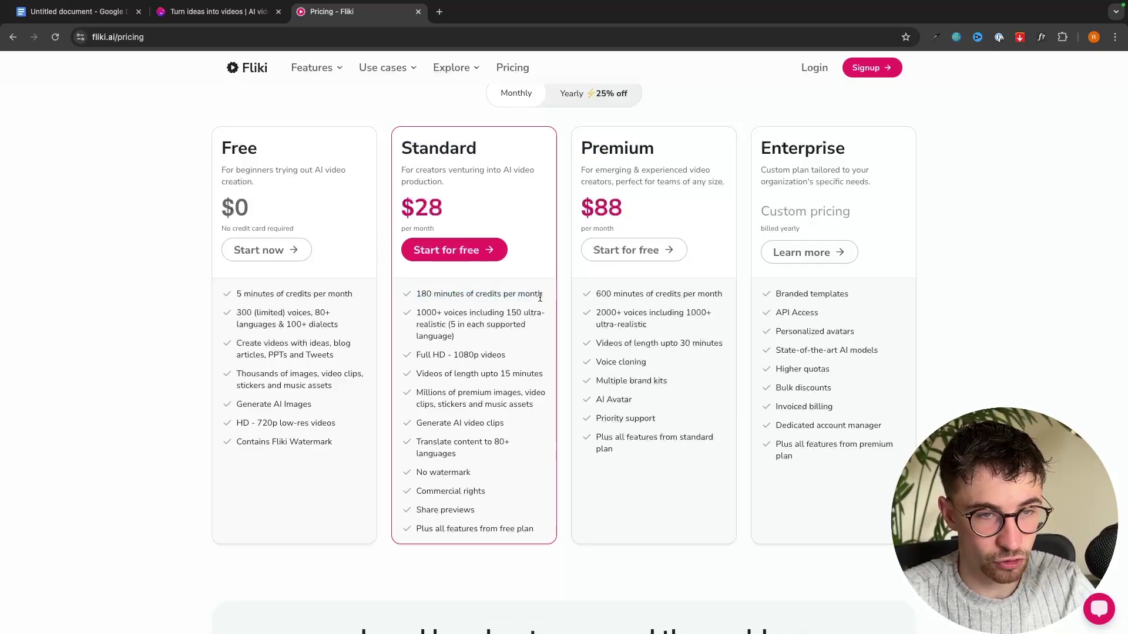
{"action": "left_click_drag", "start_coordinate": [415, 295], "coordinate": [486, 295]}
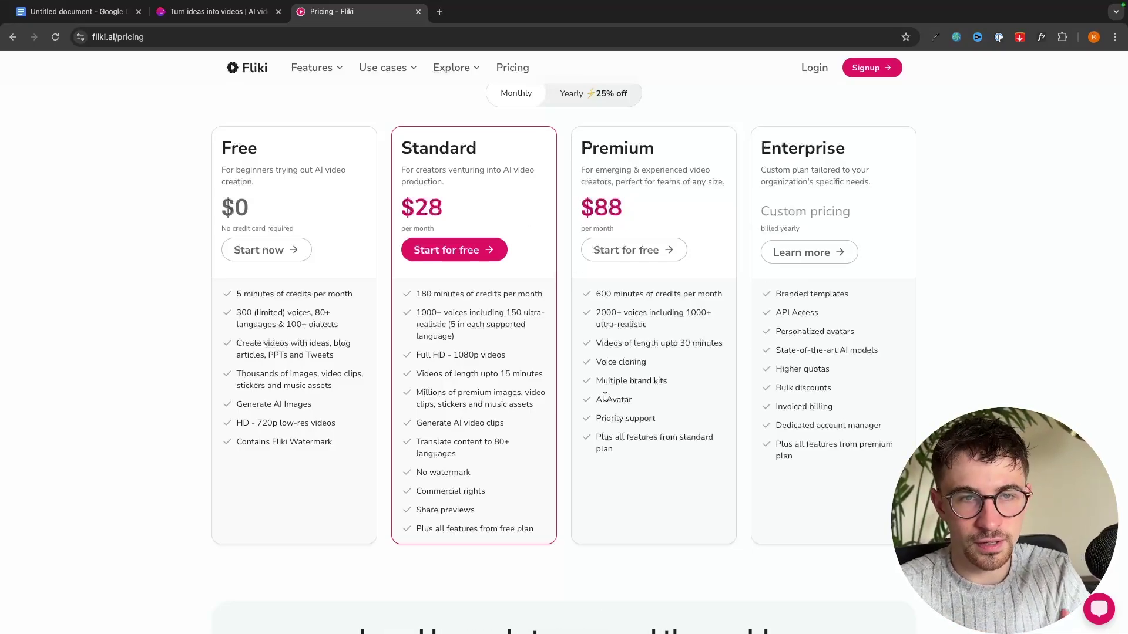
Highlight Fliki Premium's $88 price and 600 credit minutes, then return to invideo's pricing
{"action": "left_click_drag", "start_coordinate": [581, 209], "coordinate": [642, 210]}
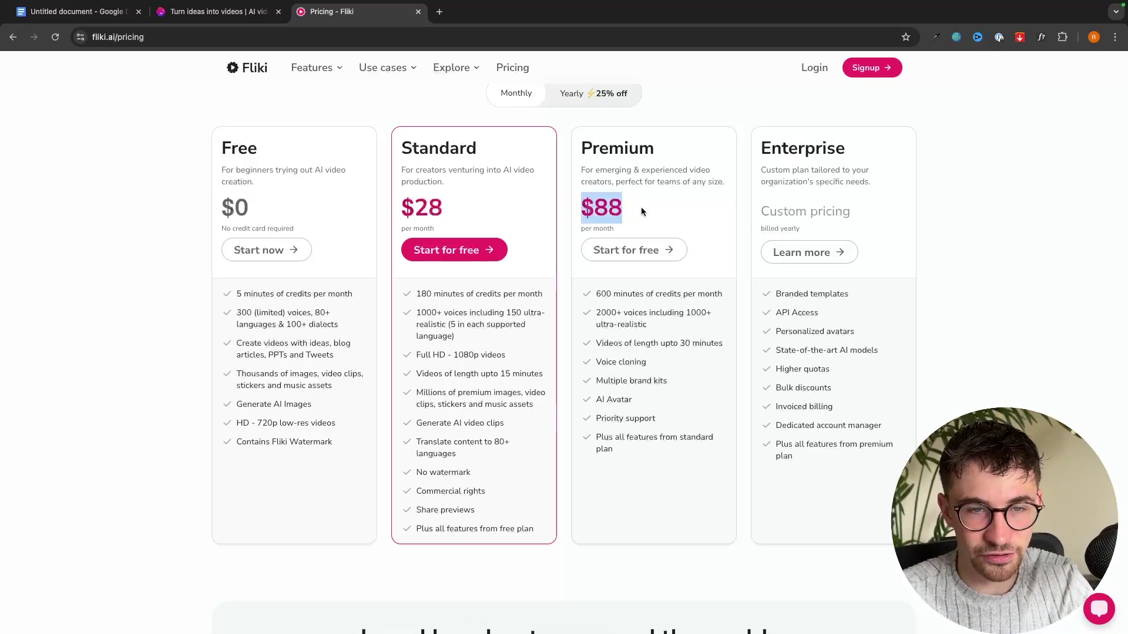
{"action": "left_click", "coordinate": [640, 211]}
{"action": "left_click_drag", "start_coordinate": [597, 292], "coordinate": [728, 294]}
{"action": "left_click", "coordinate": [724, 293]}
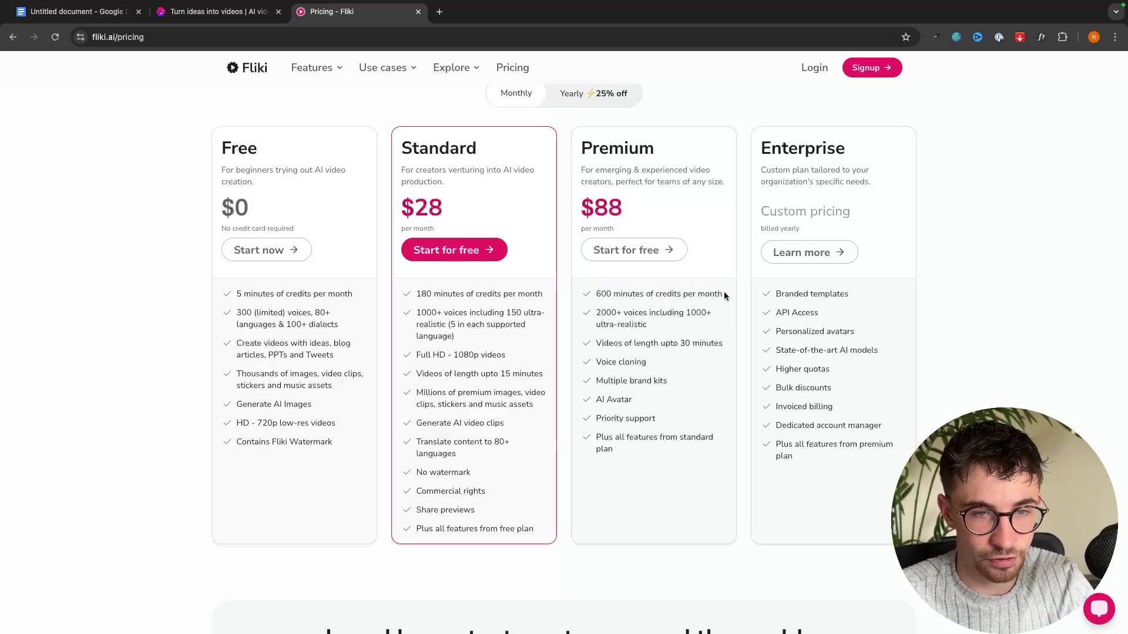
{"action": "left_click", "coordinate": [214, 11]}
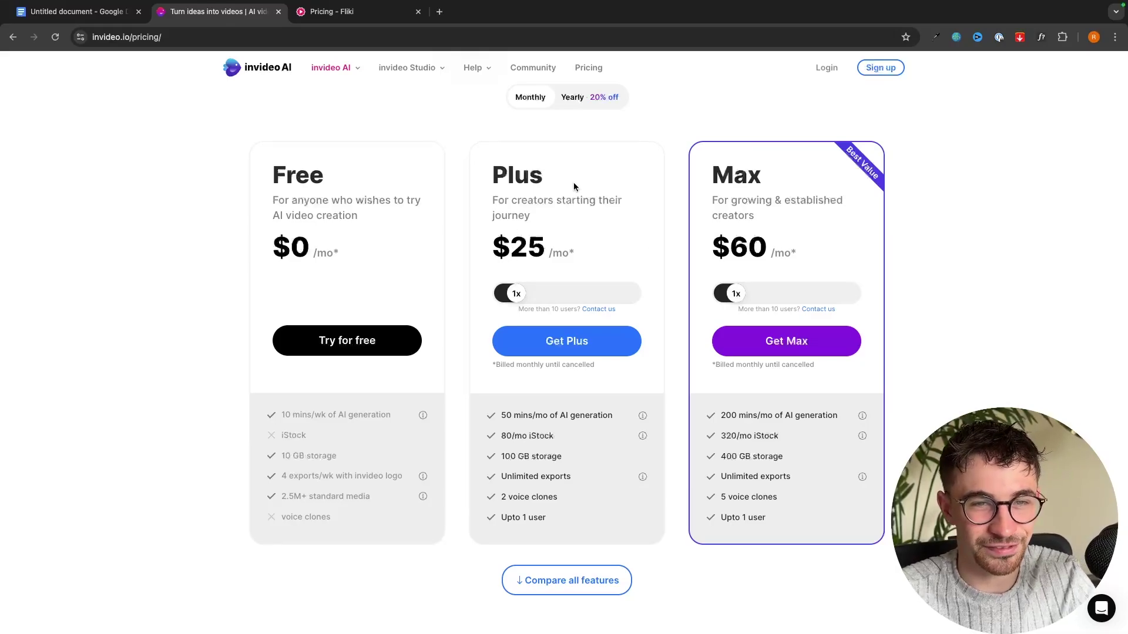
Compare invideo Plus's $25 price and 50 AI minutes with Fliki Standard's 180 credit minutes
{"action": "double_click", "coordinate": [503, 176]}
{"action": "left_click", "coordinate": [768, 184]}
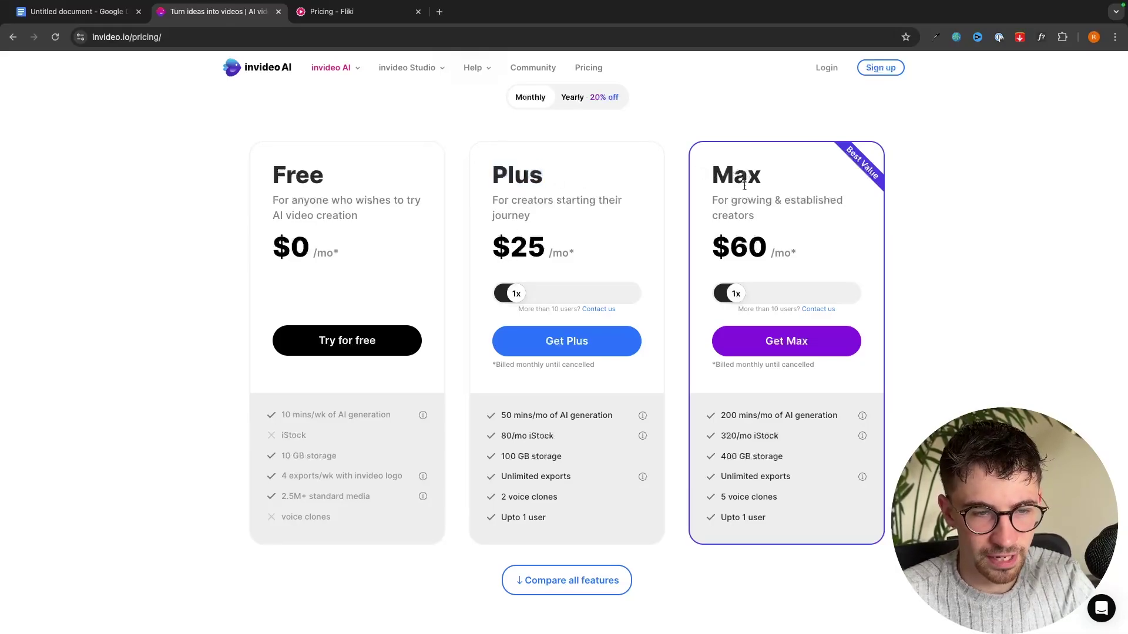
{"action": "left_click_drag", "start_coordinate": [506, 250], "coordinate": [571, 248]}
{"action": "left_click", "coordinate": [295, 11]}
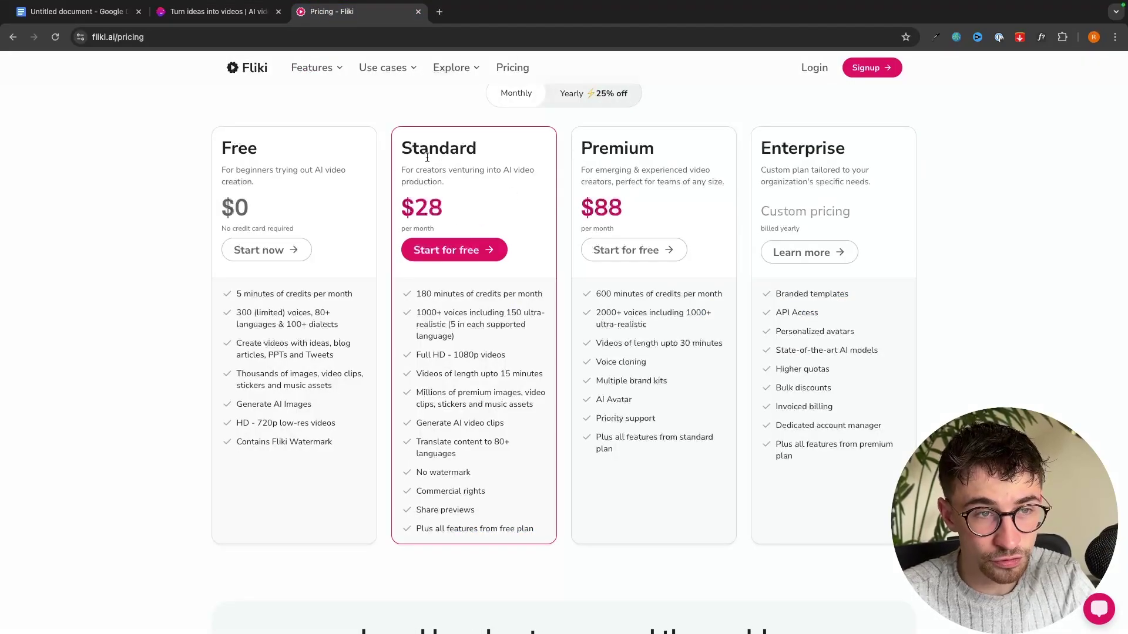
{"action": "left_click", "coordinate": [218, 11]}
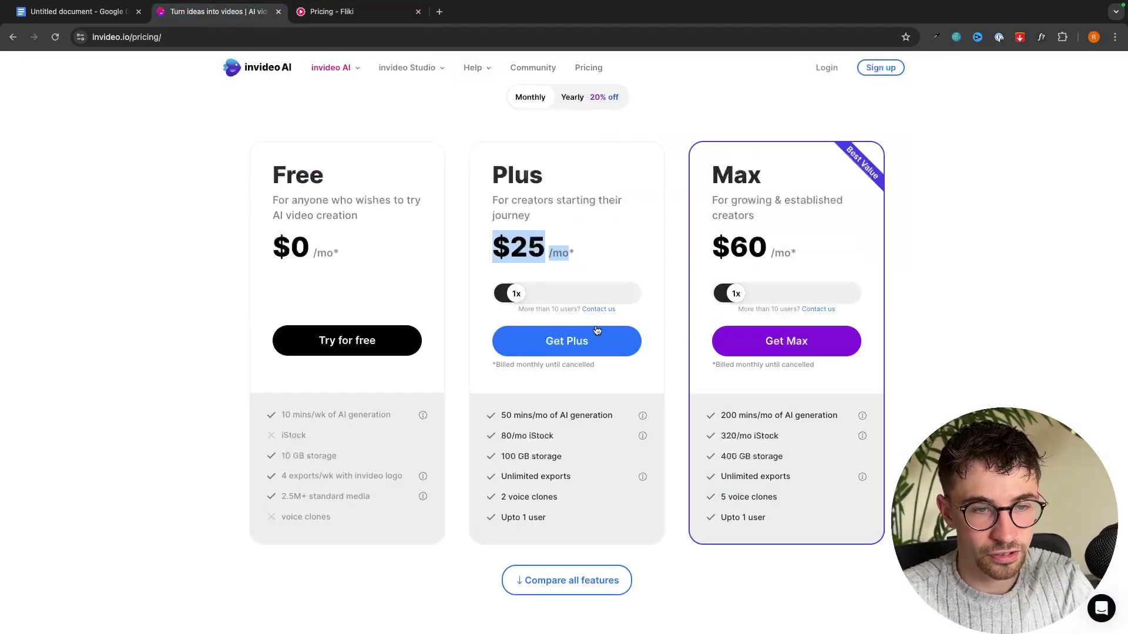
{"action": "left_click_drag", "start_coordinate": [501, 415], "coordinate": [612, 412]}
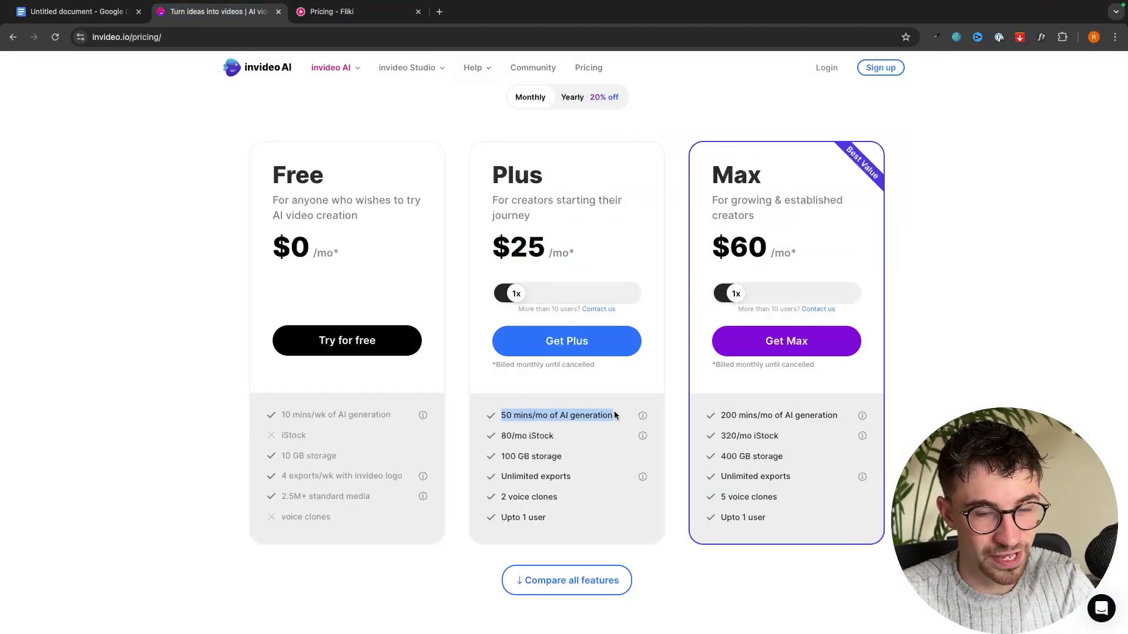
{"action": "left_click", "coordinate": [323, 11]}
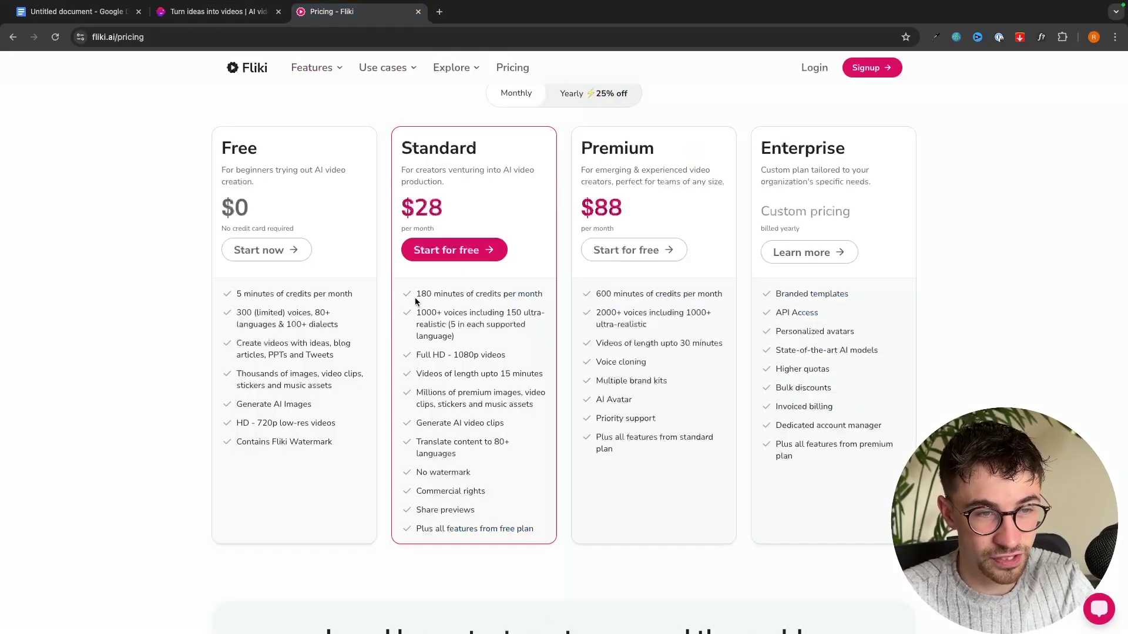
{"action": "left_click_drag", "start_coordinate": [414, 297], "coordinate": [529, 292]}
{"action": "left_click", "coordinate": [548, 295]}
{"action": "key", "text": "ctrl+shift+Tab"}
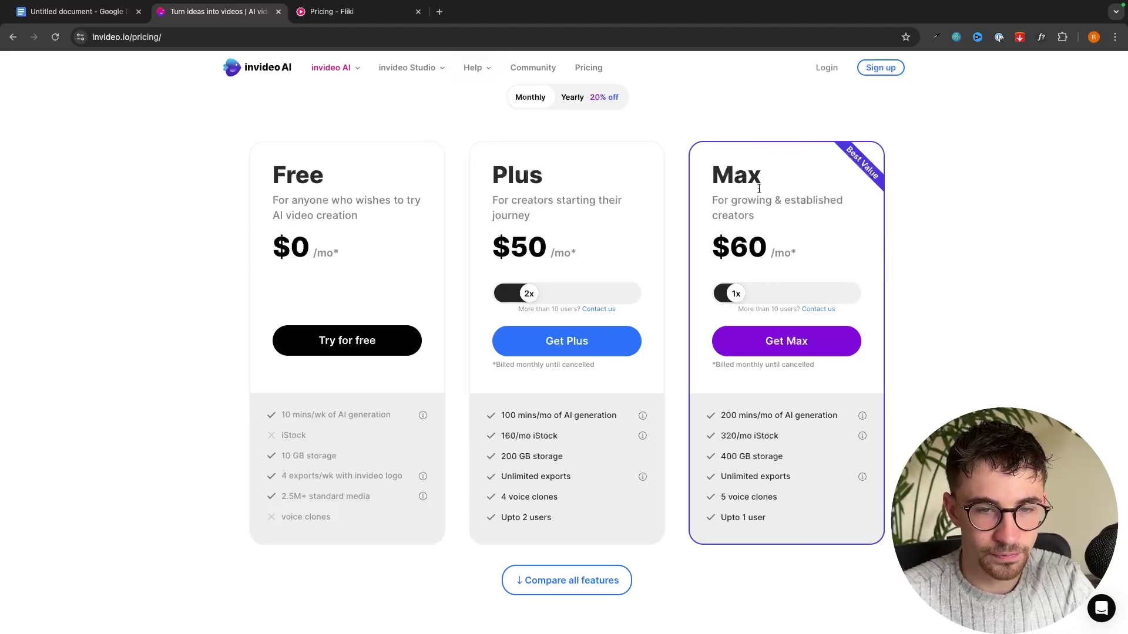
Raise Plus from $50/100 mins to 4 users, reaching 200 AI minutes like Max
{"action": "left_click_drag", "start_coordinate": [494, 247], "coordinate": [587, 250]}
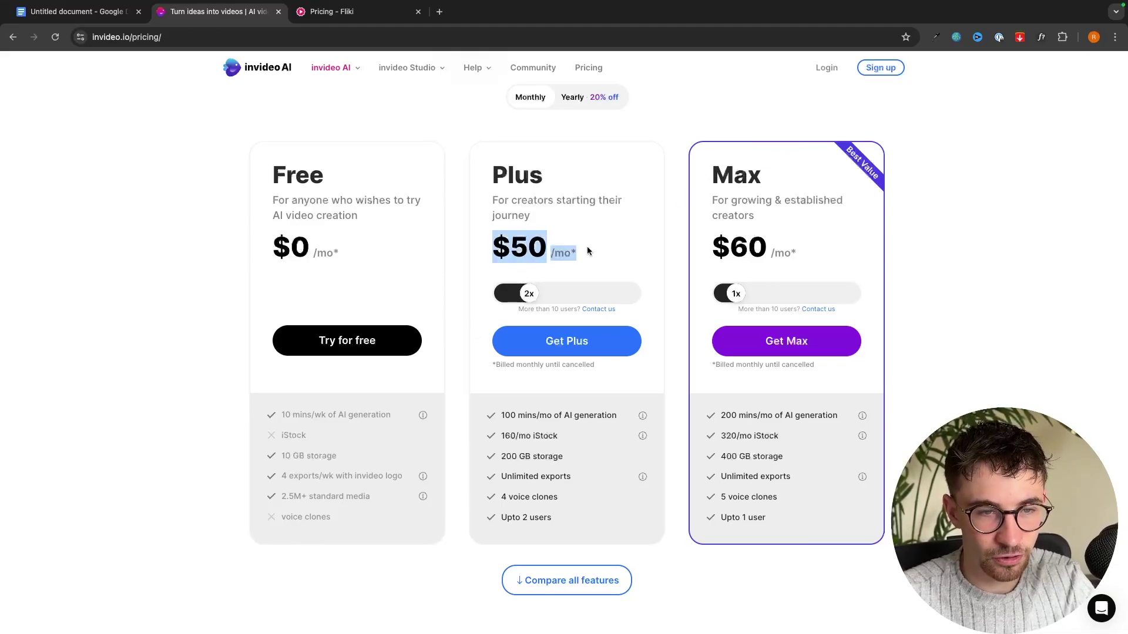
{"action": "left_click_drag", "start_coordinate": [500, 415], "coordinate": [623, 418]}
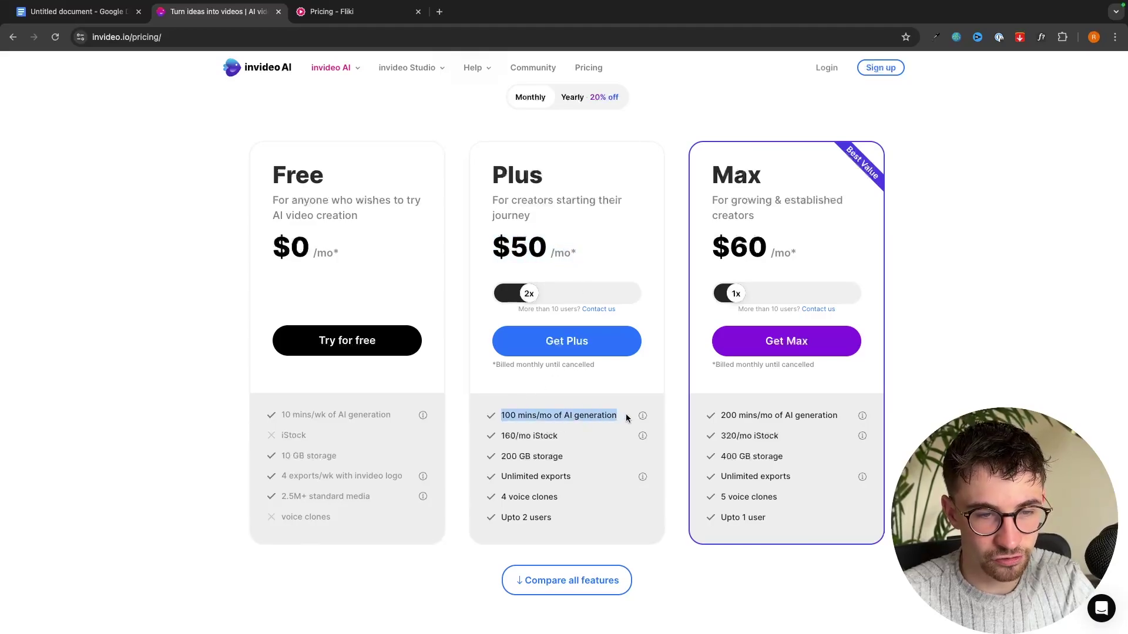
{"action": "left_click", "coordinate": [625, 417]}
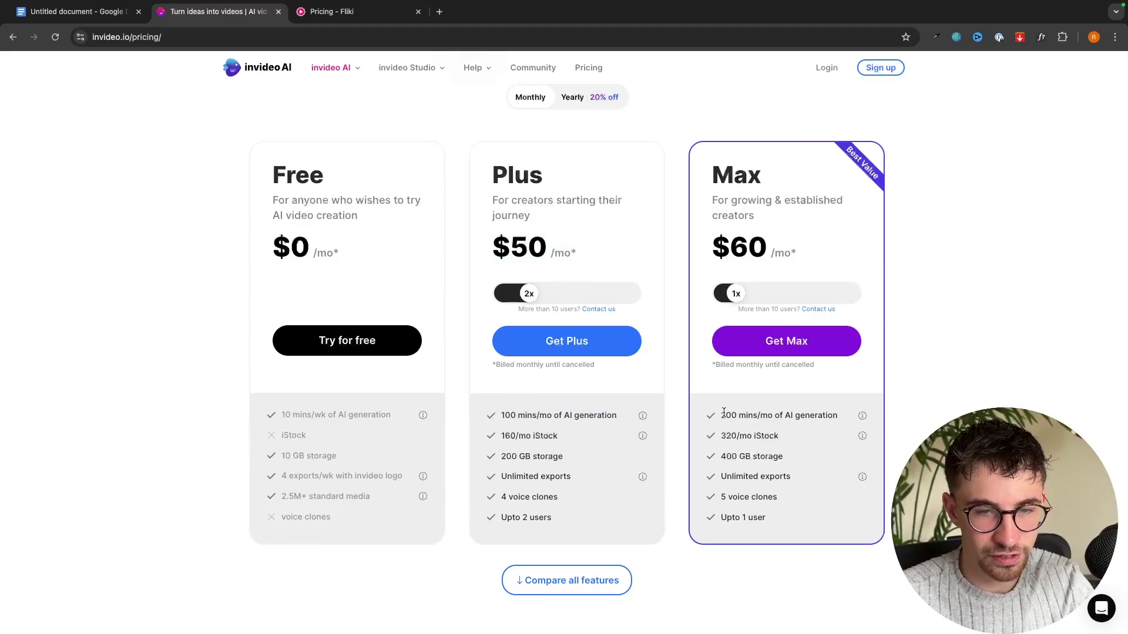
{"action": "left_click_drag", "start_coordinate": [722, 415], "coordinate": [792, 416]}
{"action": "left_click", "coordinate": [538, 294]}
{"action": "left_click_drag", "start_coordinate": [540, 297], "coordinate": [553, 295]}
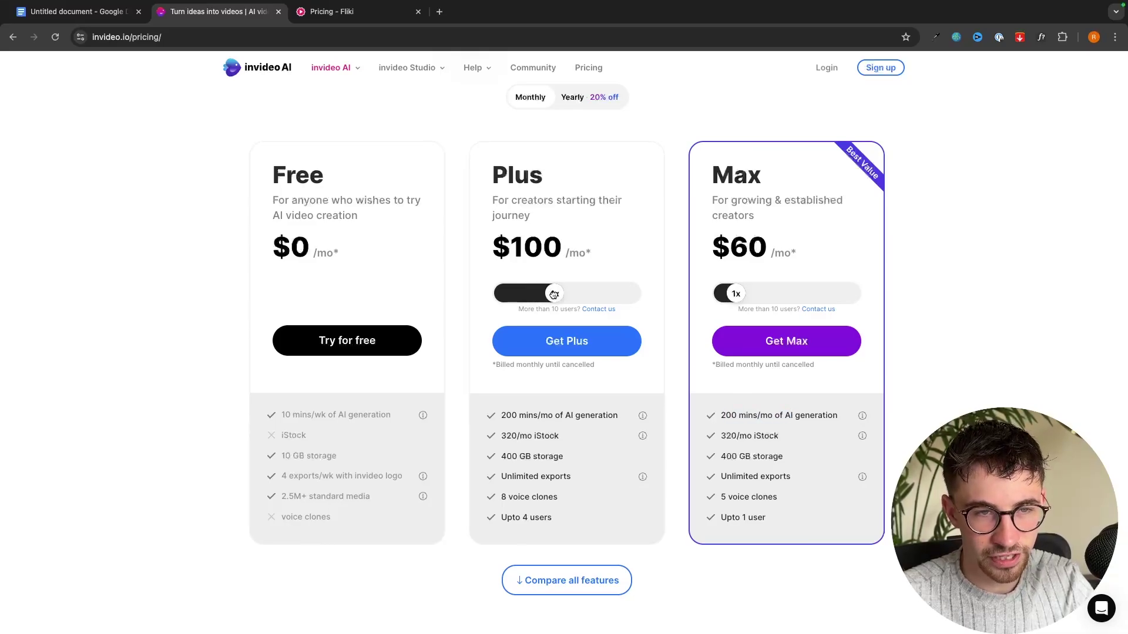
{"action": "left_click_drag", "start_coordinate": [497, 416], "coordinate": [608, 416]}
{"action": "left_click", "coordinate": [618, 416]}
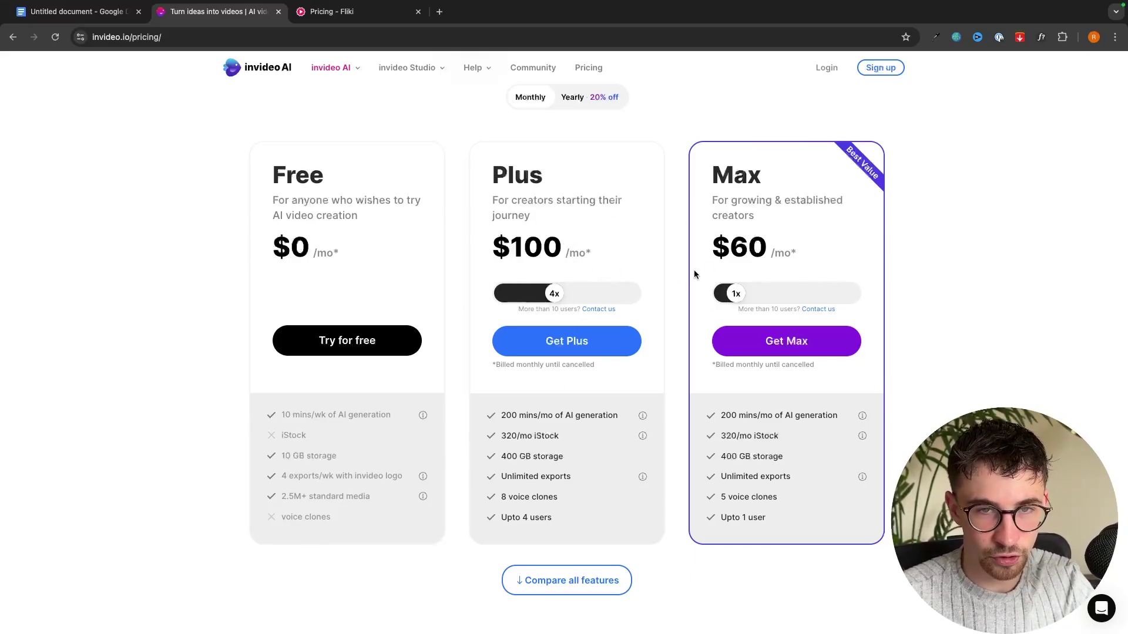
Raise invideo Max to 3 users at $180/mo and compare it with Fliki Premium's $88
{"action": "left_click_drag", "start_coordinate": [736, 293], "coordinate": [762, 293]}
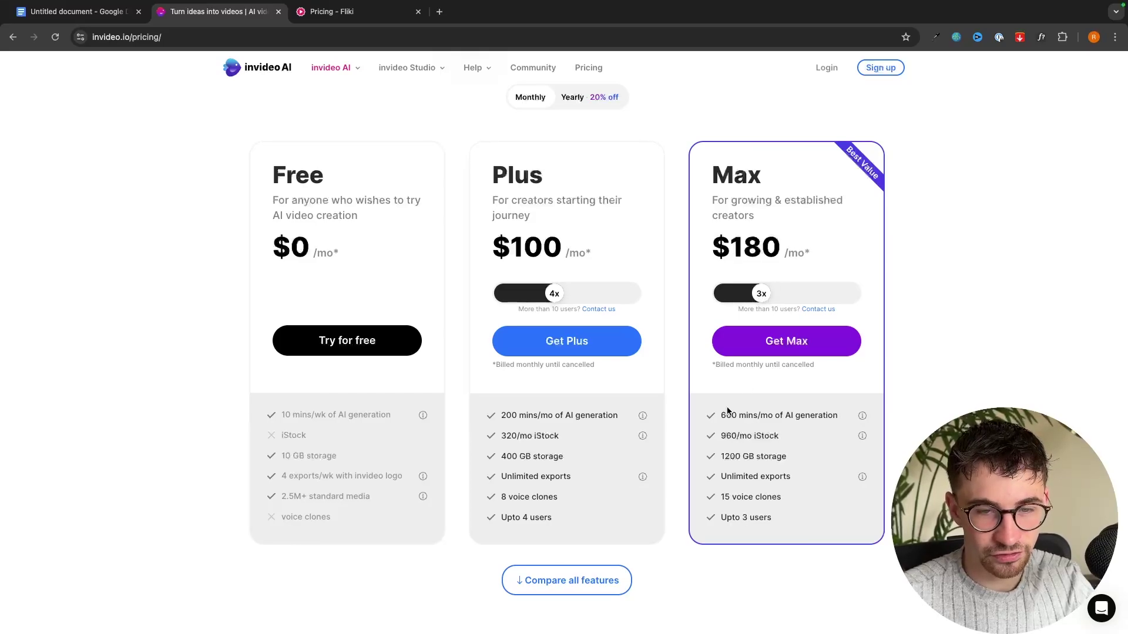
{"action": "left_click", "coordinate": [324, 13]}
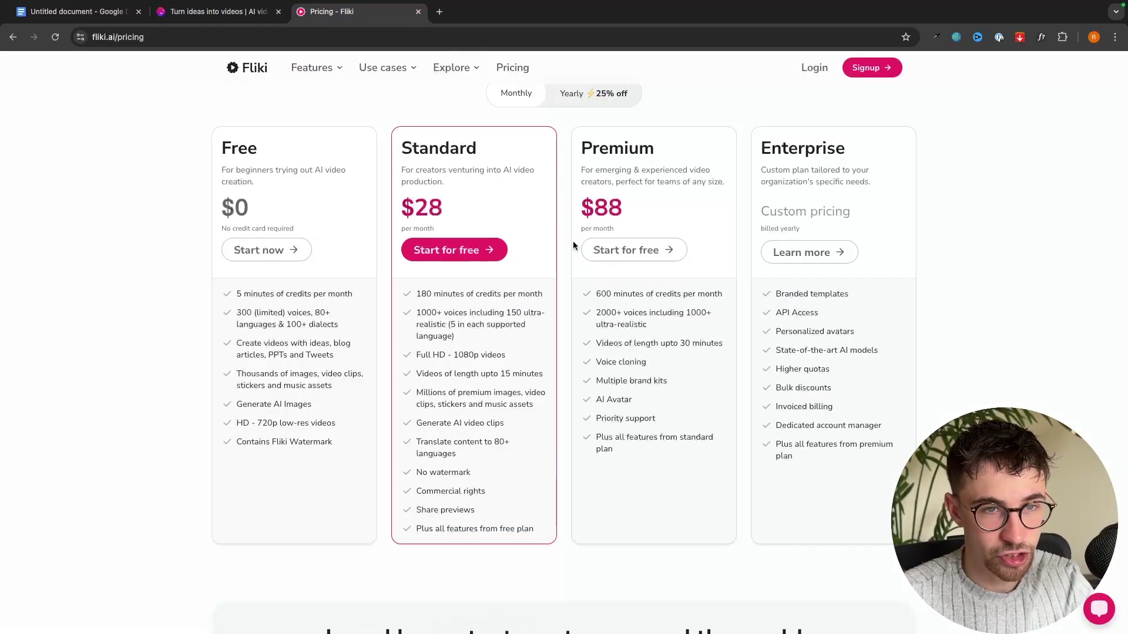
{"action": "left_click_drag", "start_coordinate": [582, 207], "coordinate": [624, 209]}
{"action": "left_click", "coordinate": [251, 14]}
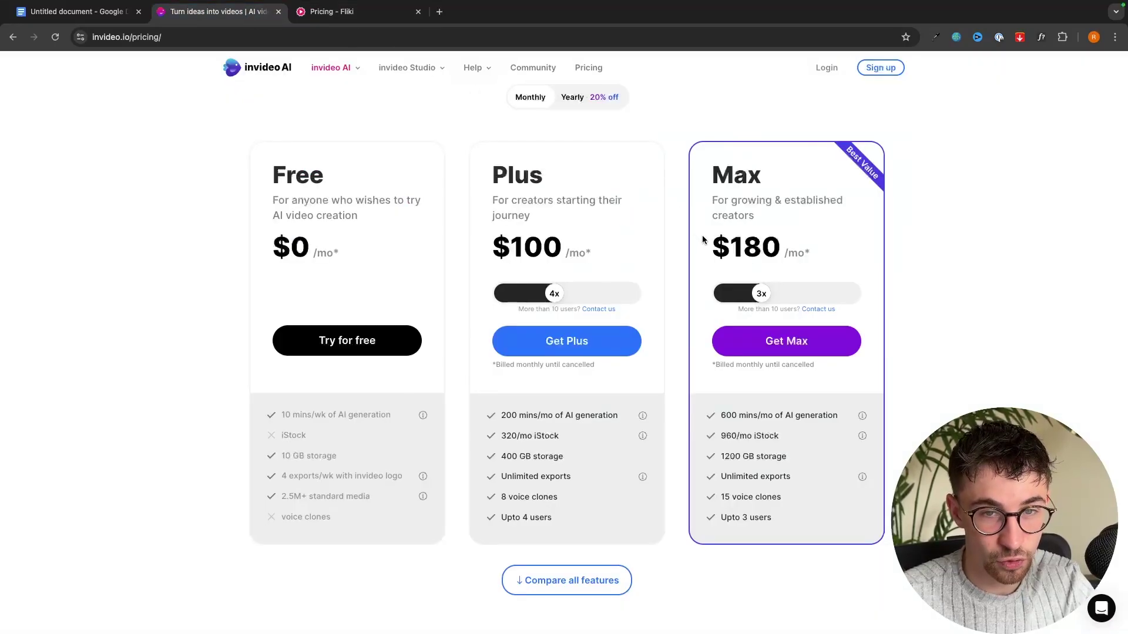
{"action": "left_click_drag", "start_coordinate": [707, 246], "coordinate": [811, 238]}
{"action": "left_click", "coordinate": [815, 242]}
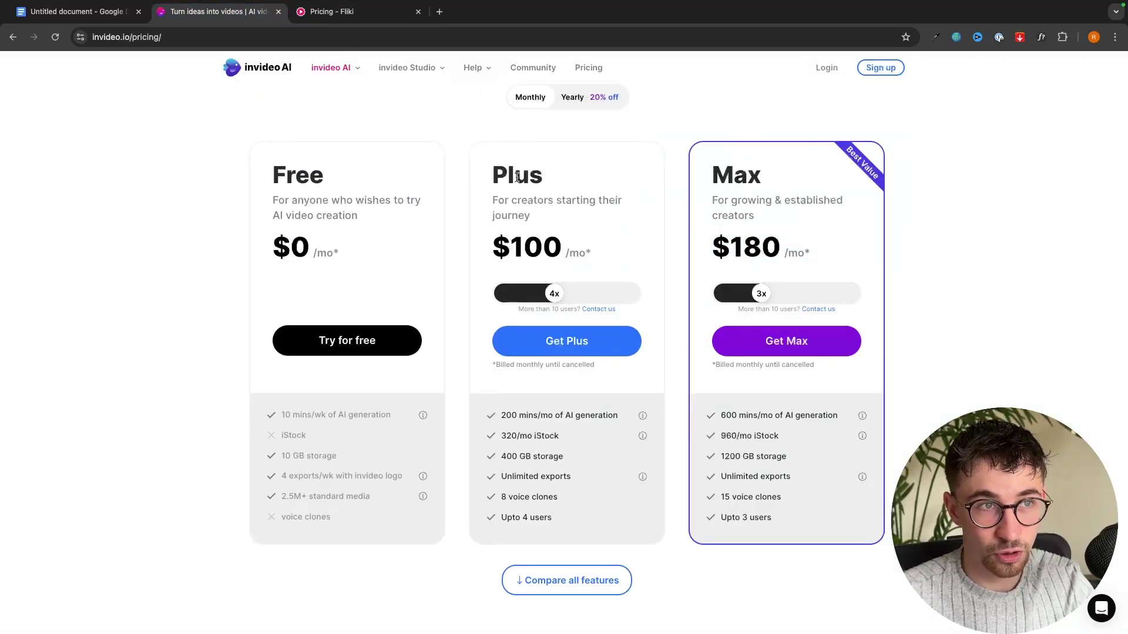
{"action": "left_click", "coordinate": [324, 11]}
{"action": "left_click", "coordinate": [647, 203]}
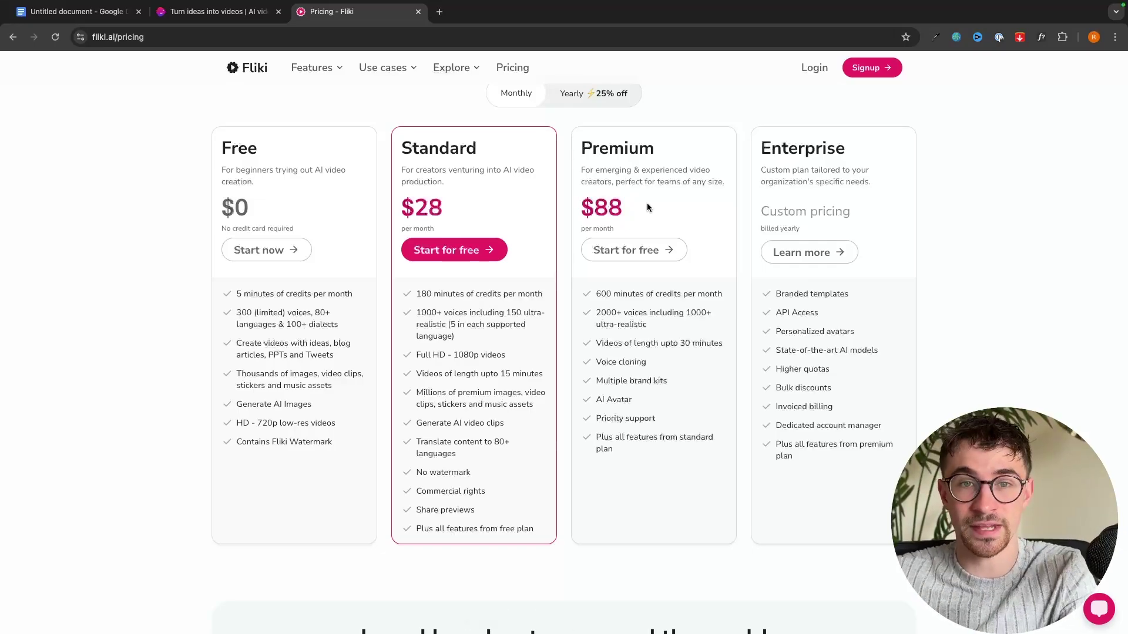
{"action": "left_click", "coordinate": [224, 12]}
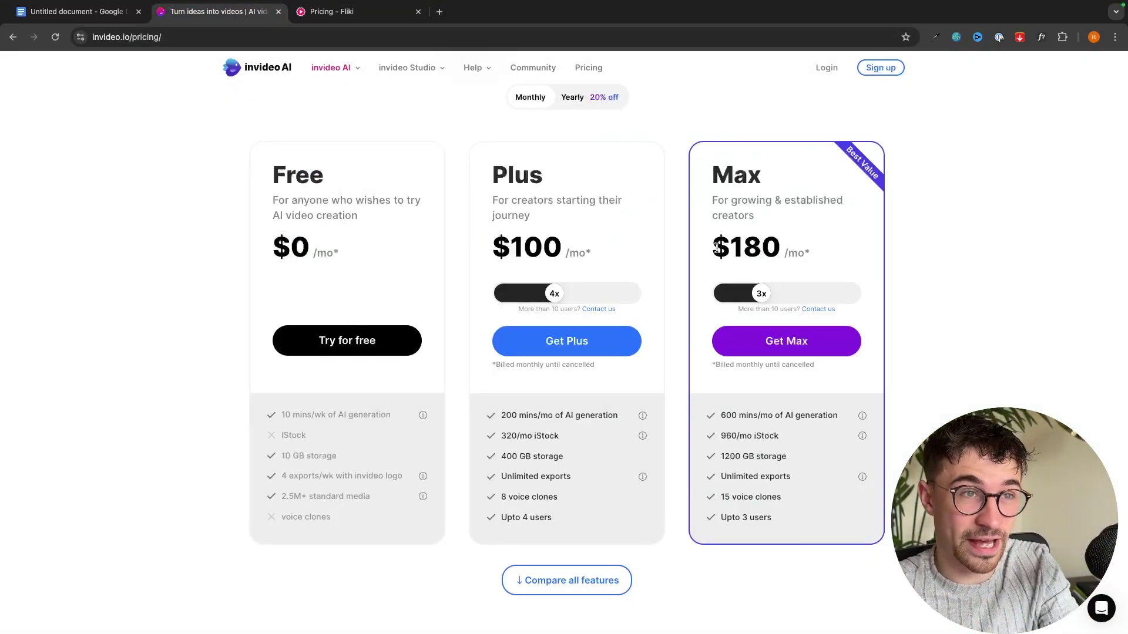
{"action": "left_click", "coordinate": [324, 12]}
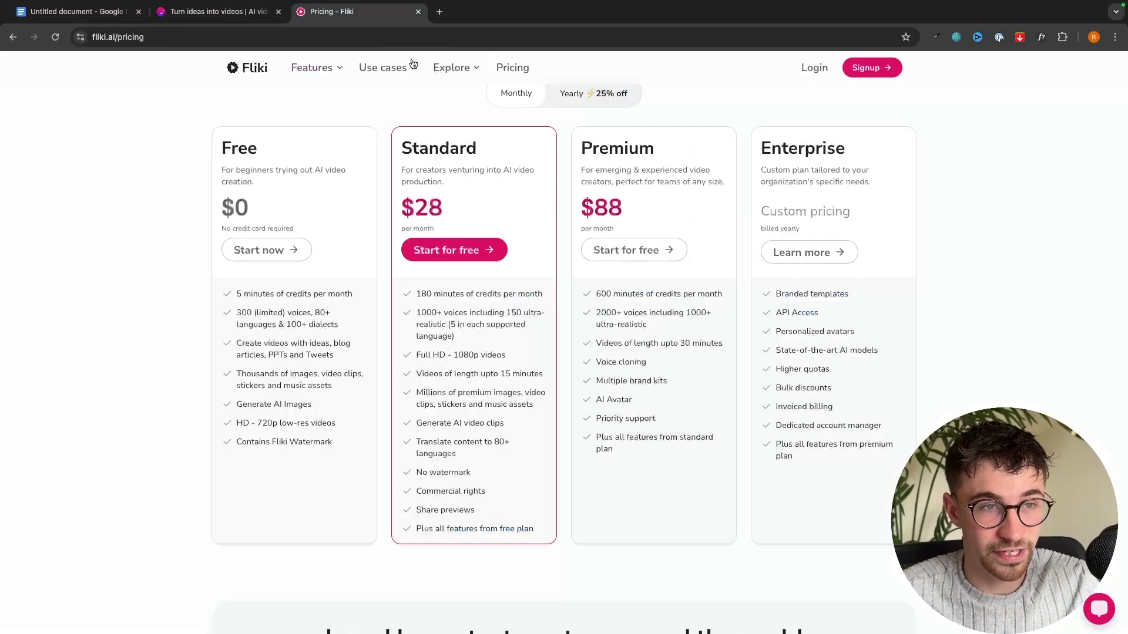
{"action": "left_click", "coordinate": [217, 14]}
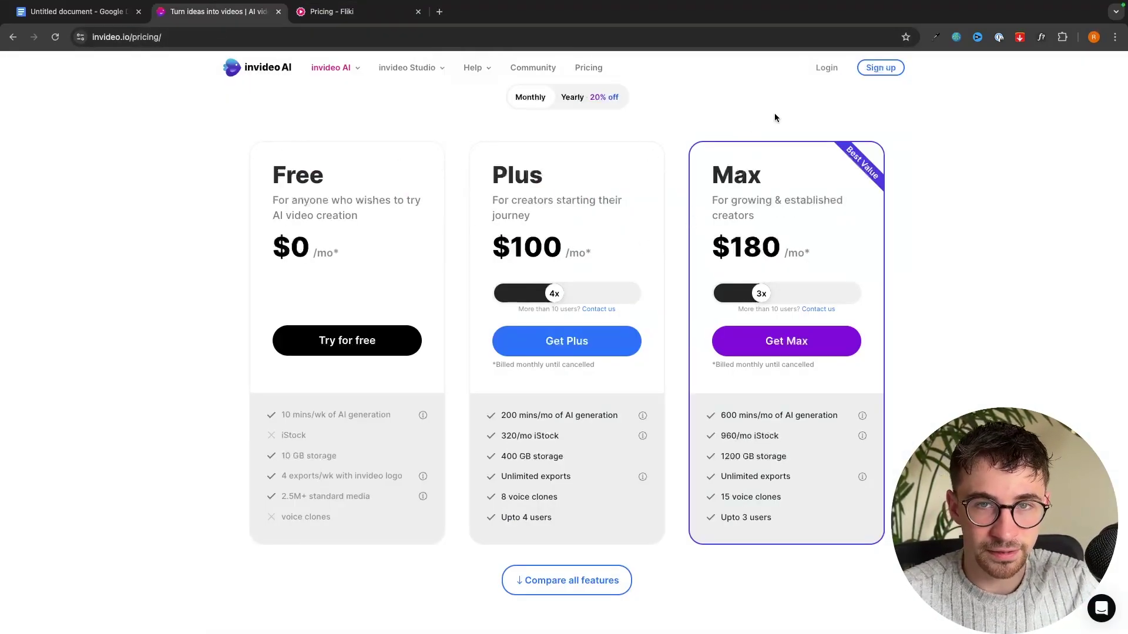
Start invideo AI's free trial and Fliki's Start now in their tabs
{"action": "left_click", "coordinate": [324, 347]}
{"action": "left_click", "coordinate": [329, 12]}
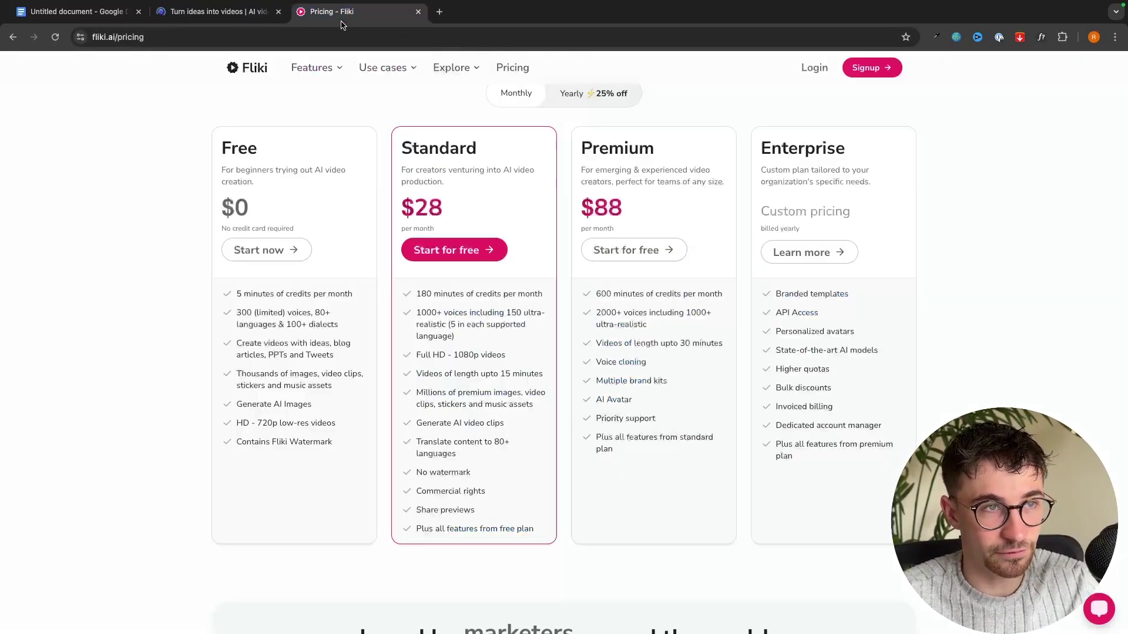
{"action": "left_click", "coordinate": [307, 249]}
{"action": "left_click", "coordinate": [243, 17]}
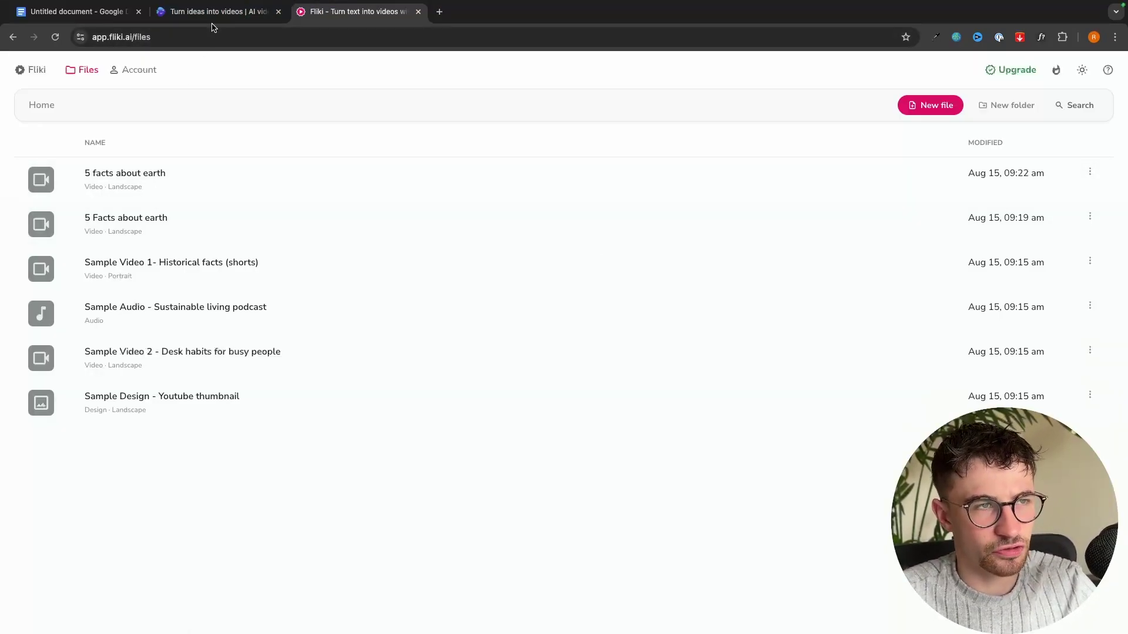
Check Fliki's Files list, then settle on invideo AI's empty prompt page
{"action": "left_click", "coordinate": [214, 19]}
{"action": "left_click", "coordinate": [329, 13]}
{"action": "left_click", "coordinate": [198, 12]}
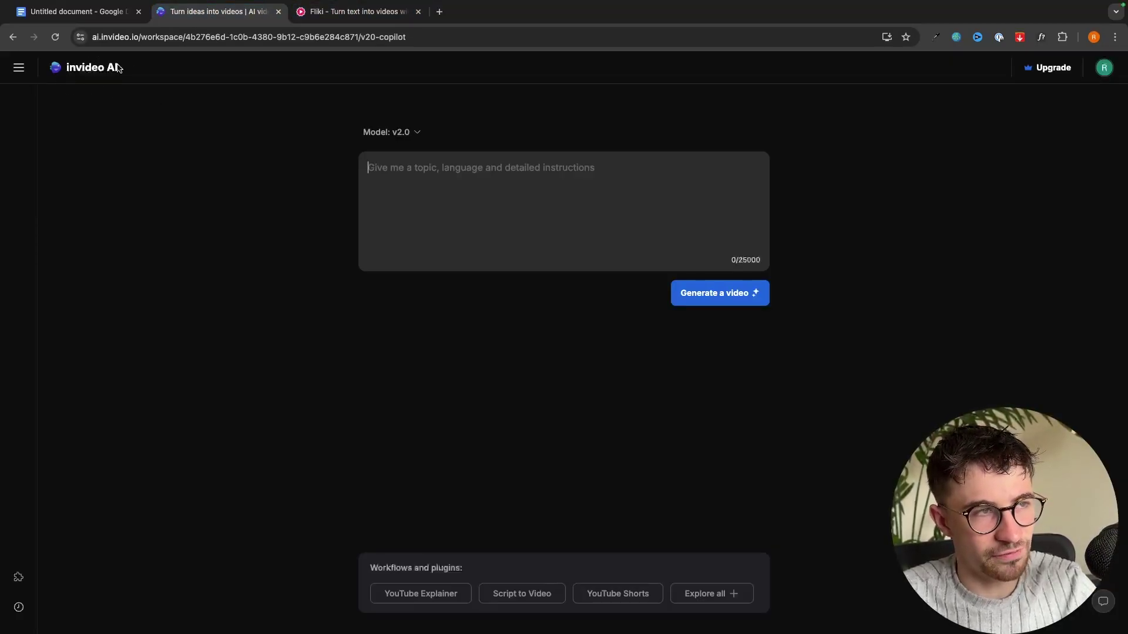
{"action": "key", "text": "ctrl+Tab"}
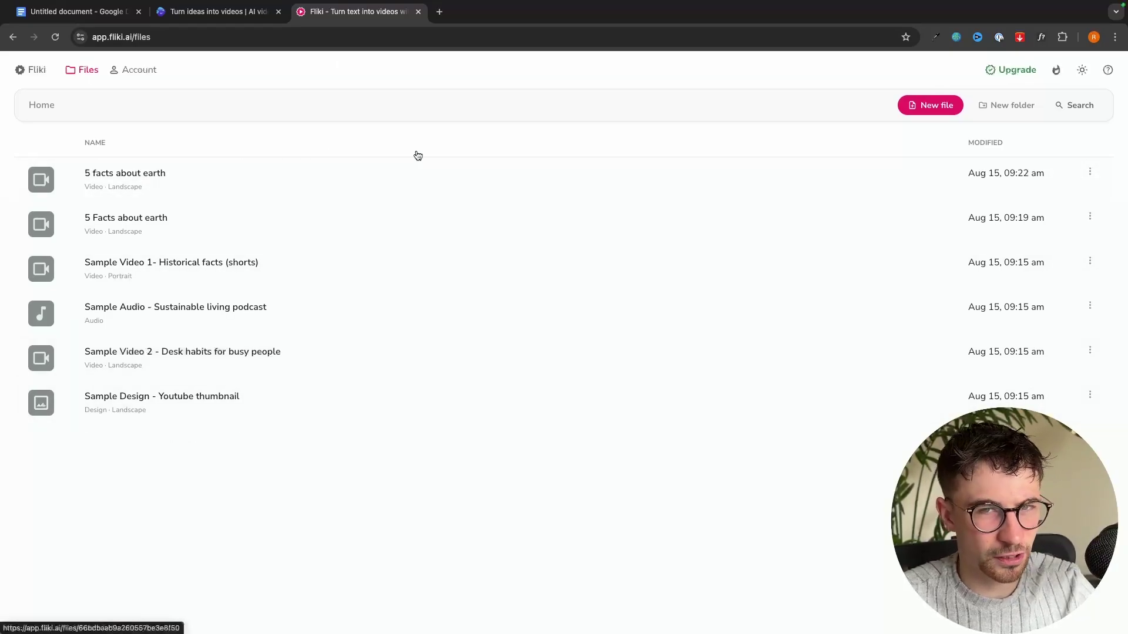
{"action": "left_click", "coordinate": [235, 13]}
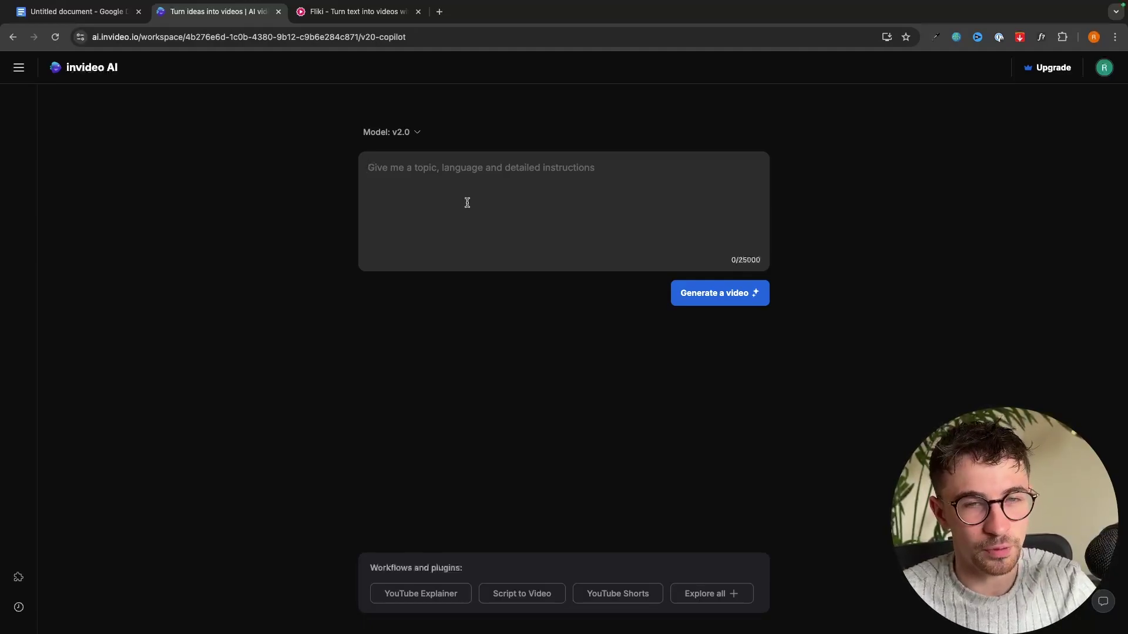
Create a Landscape 16:9 video file '5 Interesting Facts About Dogs' starting from an idea prompt
{"action": "left_click", "coordinate": [354, 13]}
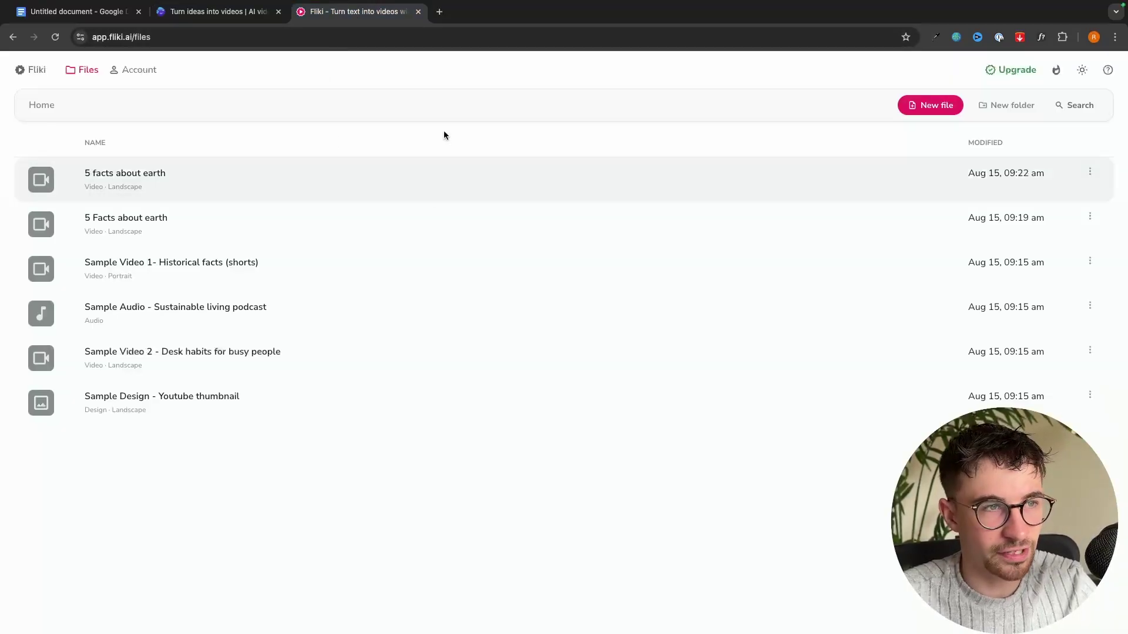
{"action": "left_click", "coordinate": [937, 108]}
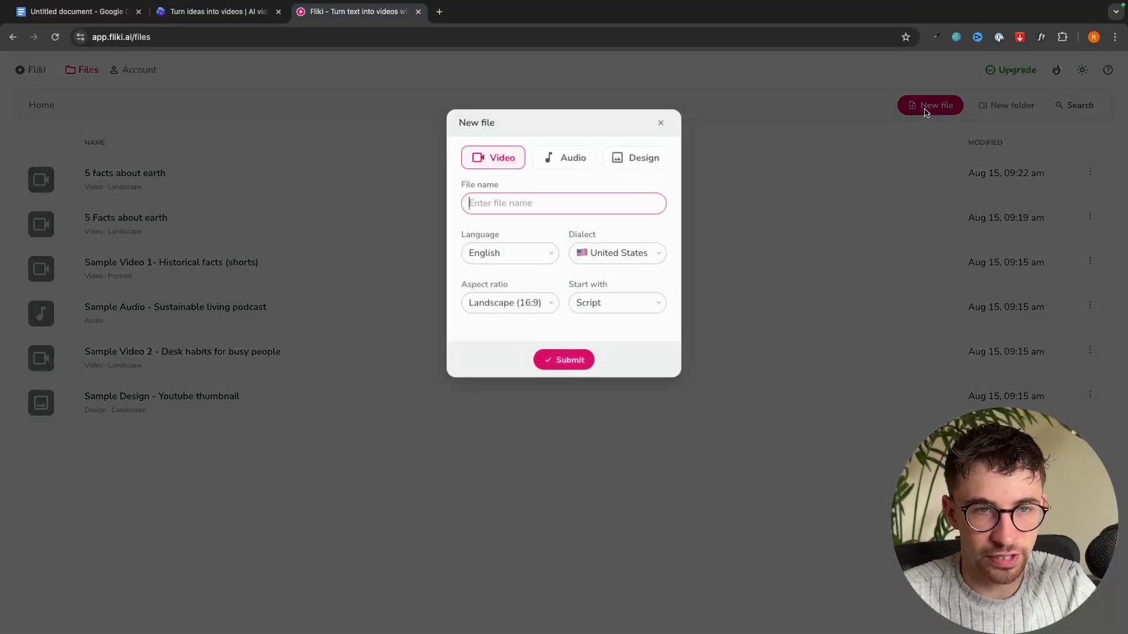
{"action": "left_click", "coordinate": [586, 302]}
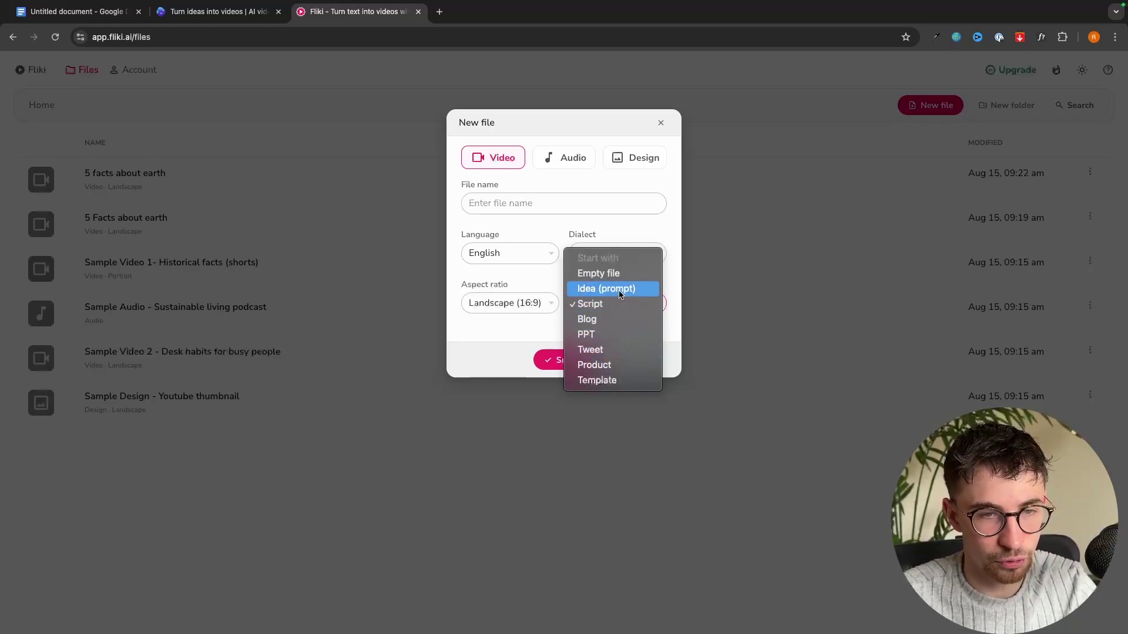
{"action": "left_click", "coordinate": [595, 290]}
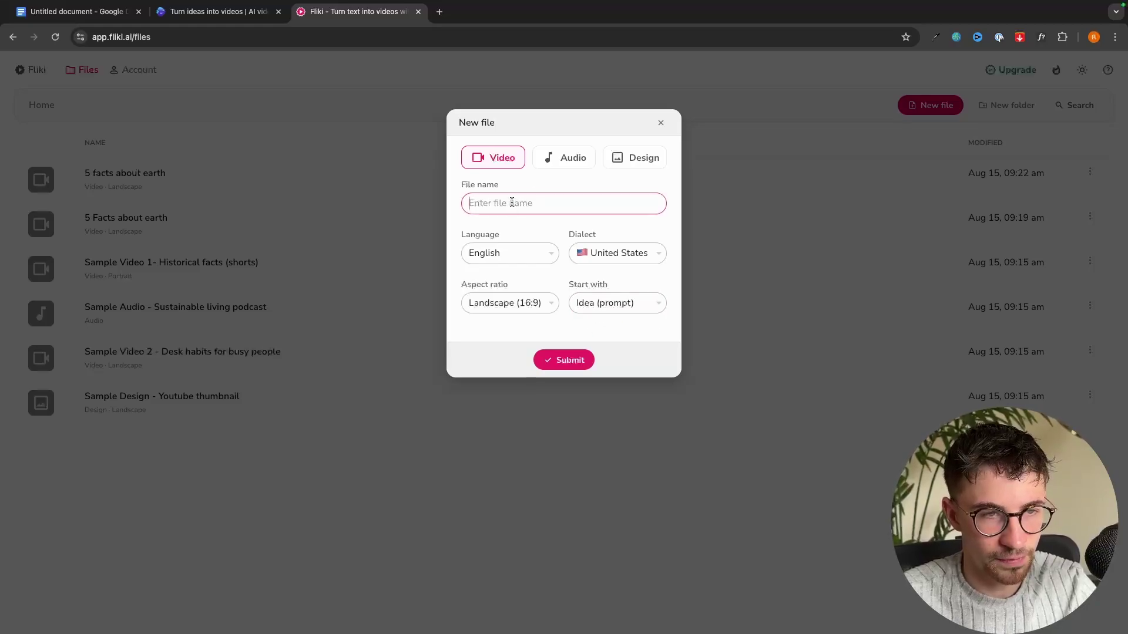
{"action": "type", "text": "5 Interesting Facts About Dogd"}
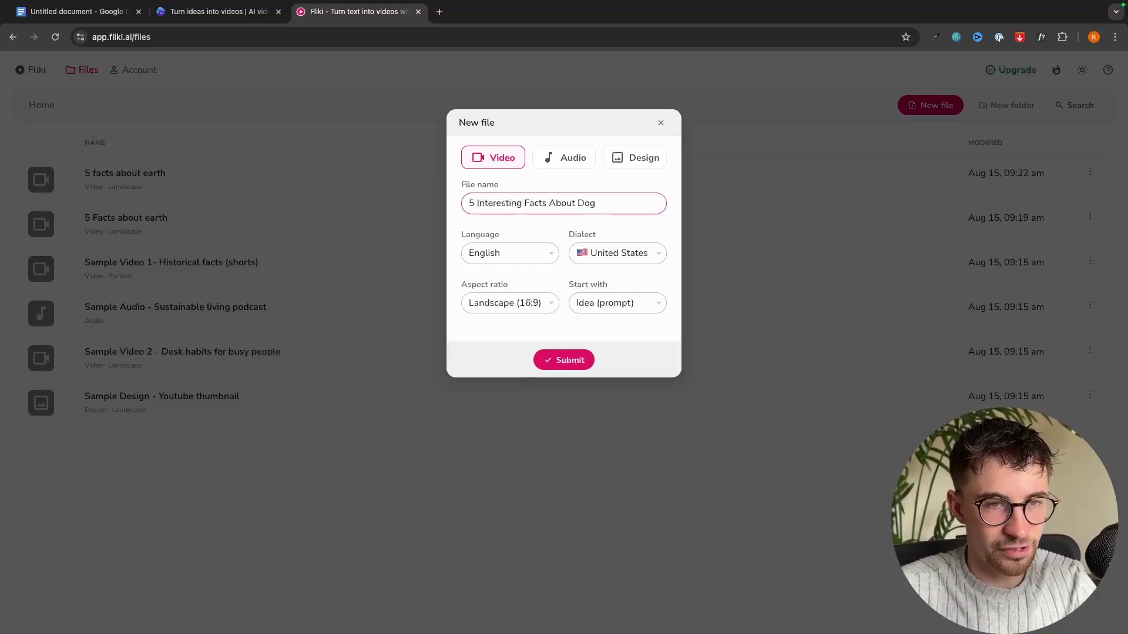
{"action": "left_click", "coordinate": [585, 364]}
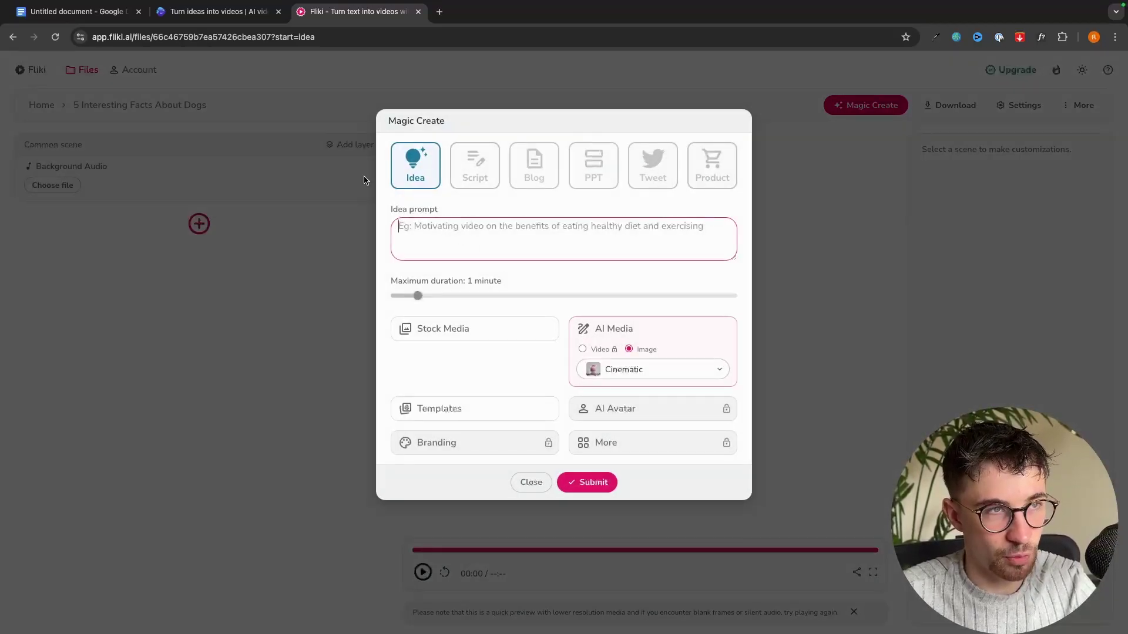
Paste the top-5 dog facts prompt, choose Stock Media video, and submit the one-minute generation
{"action": "left_click", "coordinate": [217, 12]}
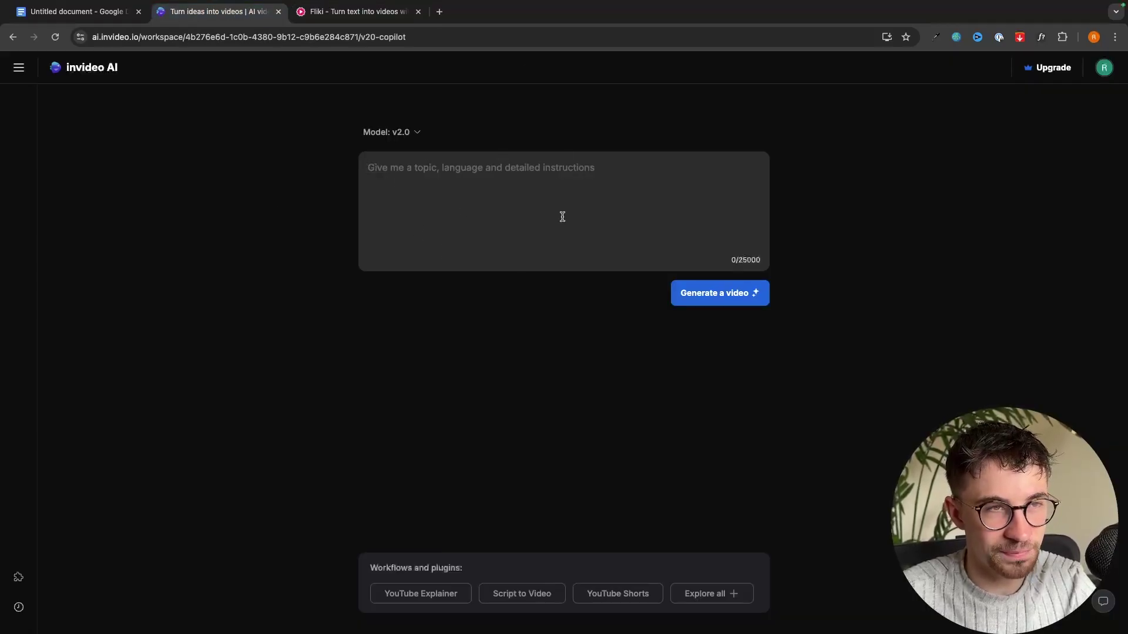
{"action": "key", "text": "ctrl+Tab"}
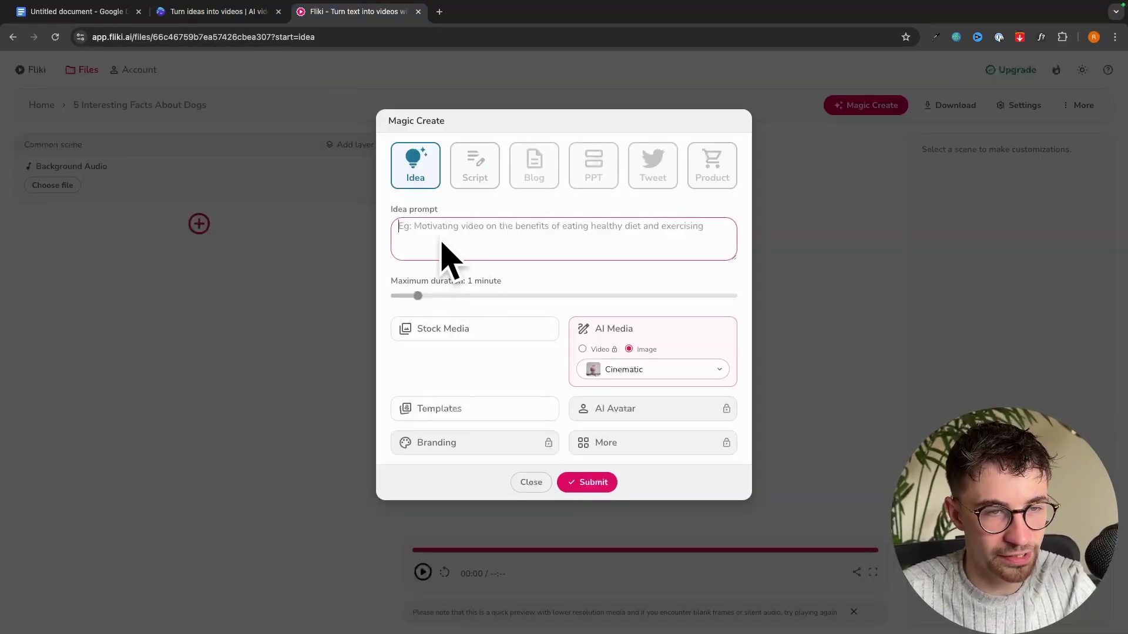
{"action": "type", "text": "A video showing the top 5 most interesting and largely unknown facts about dogs"}
{"action": "key", "text": "ctrl+shift+Left"}
{"action": "left_click_drag", "start_coordinate": [399, 226], "coordinate": [700, 241]}
{"action": "left_click", "coordinate": [562, 400]}
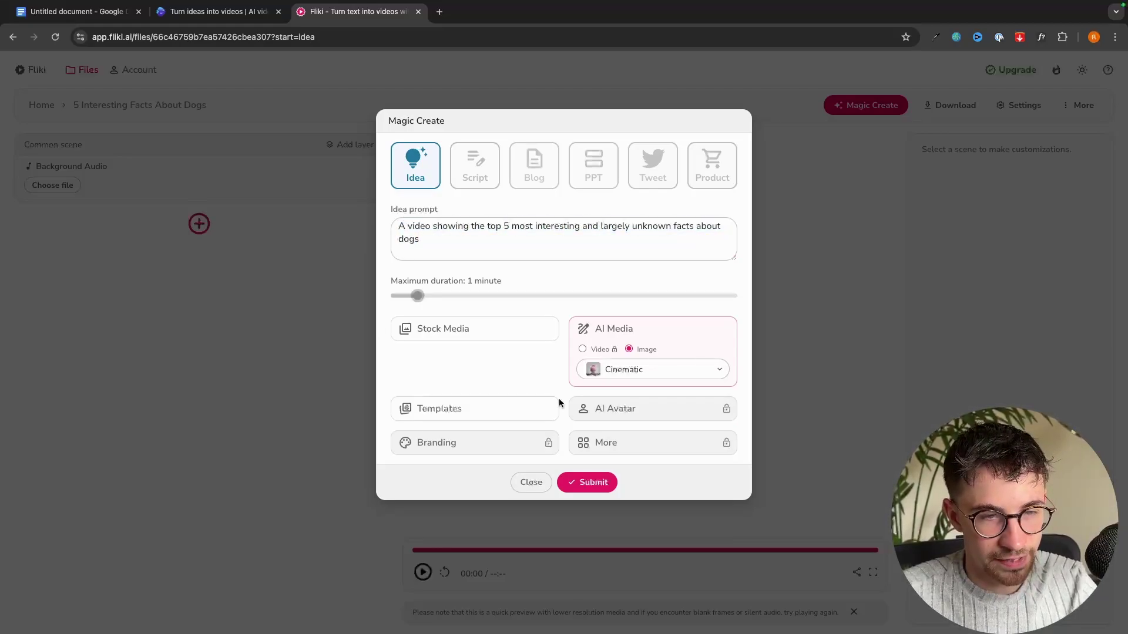
{"action": "left_click", "coordinate": [473, 330]}
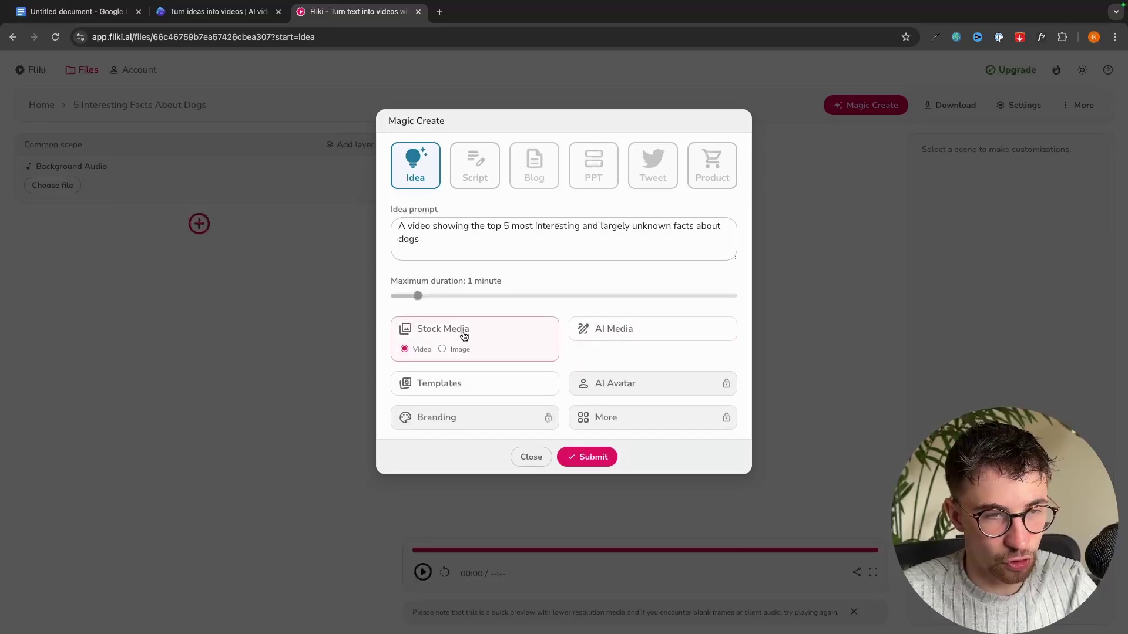
{"action": "left_click", "coordinate": [583, 459]}
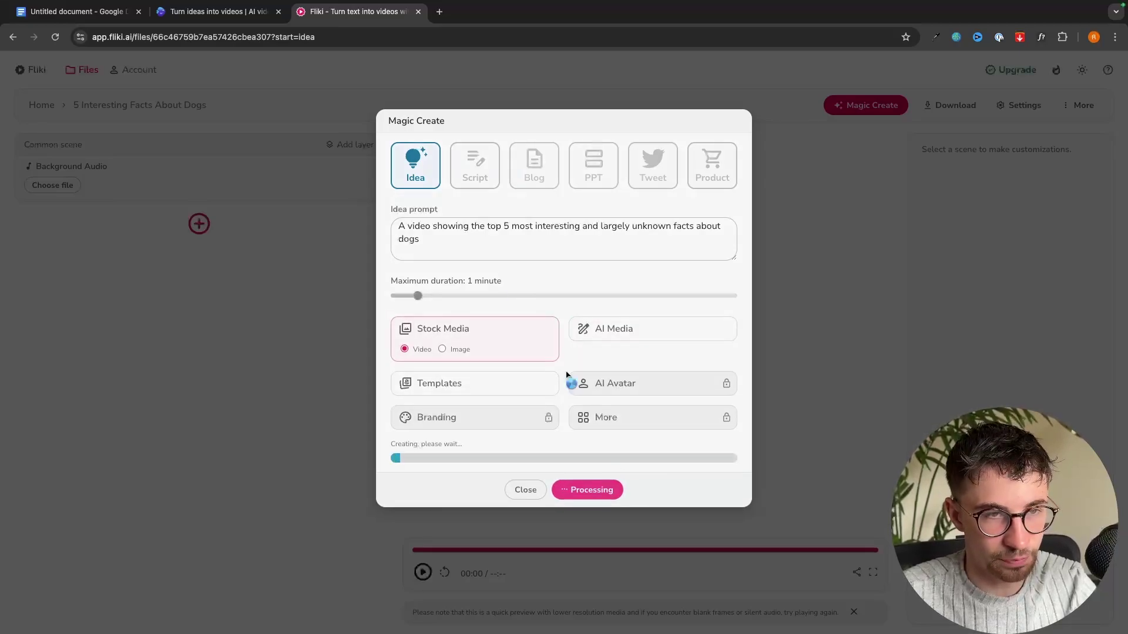
Paste the same dog-facts prompt into invideo AI and generate a video from it
{"action": "left_click", "coordinate": [235, 13]}
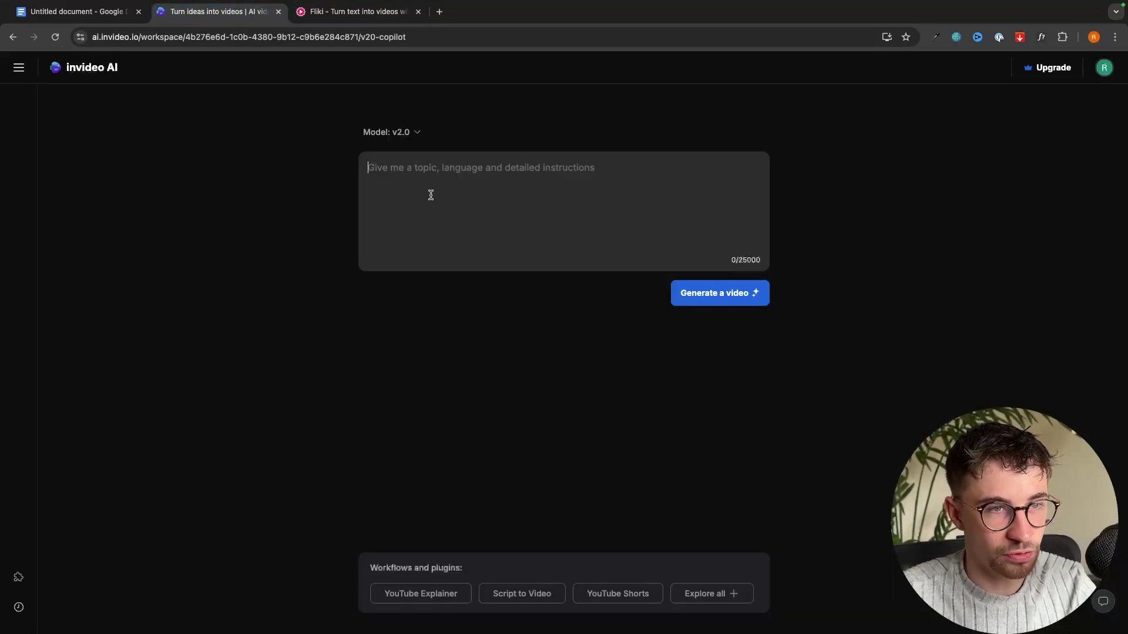
{"action": "type", "text": "A video showing the top 5 most interesting and largely unknown facts about dogs"}
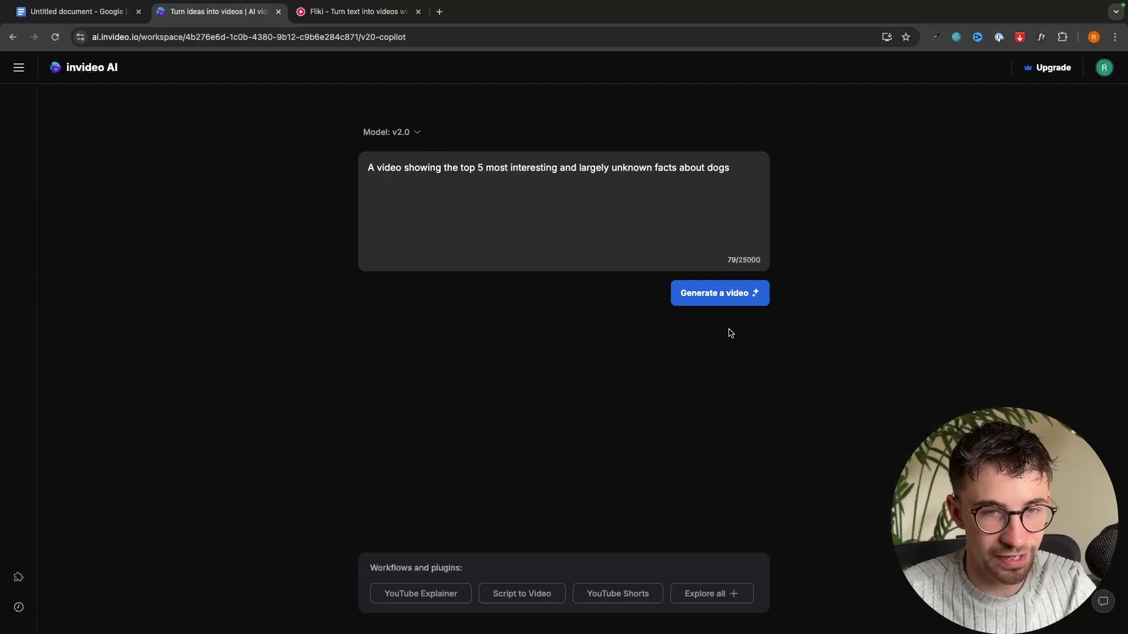
{"action": "key", "text": "Return"}
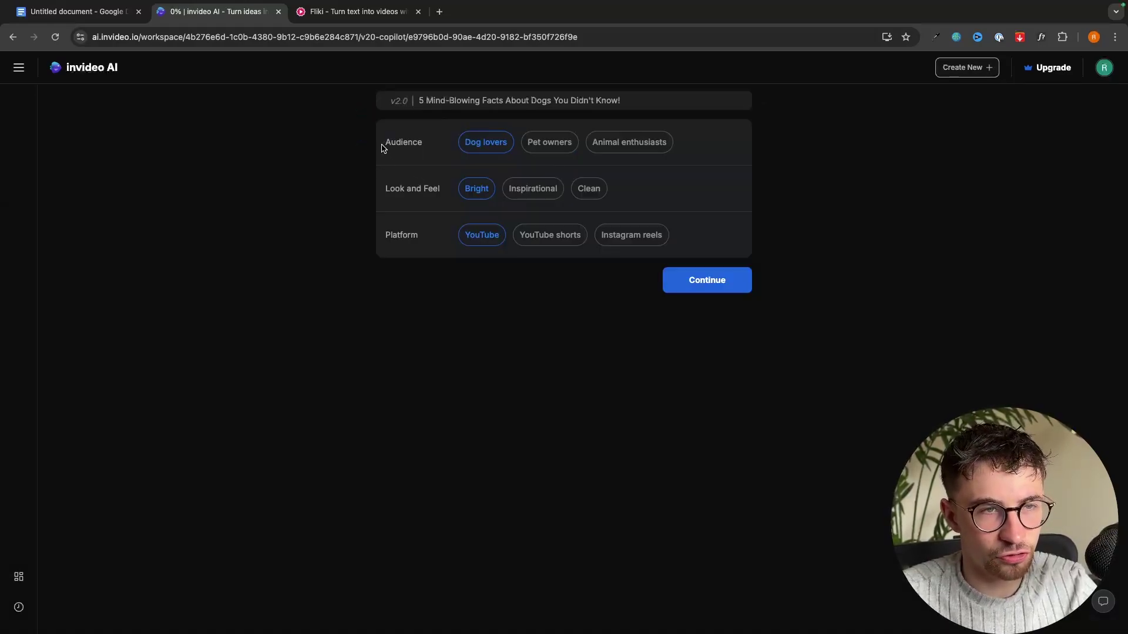
Review the Dog lovers audience, Bright look and YouTube platform choices
{"action": "left_click_drag", "start_coordinate": [382, 148], "coordinate": [427, 145]}
{"action": "left_click", "coordinate": [444, 147]}
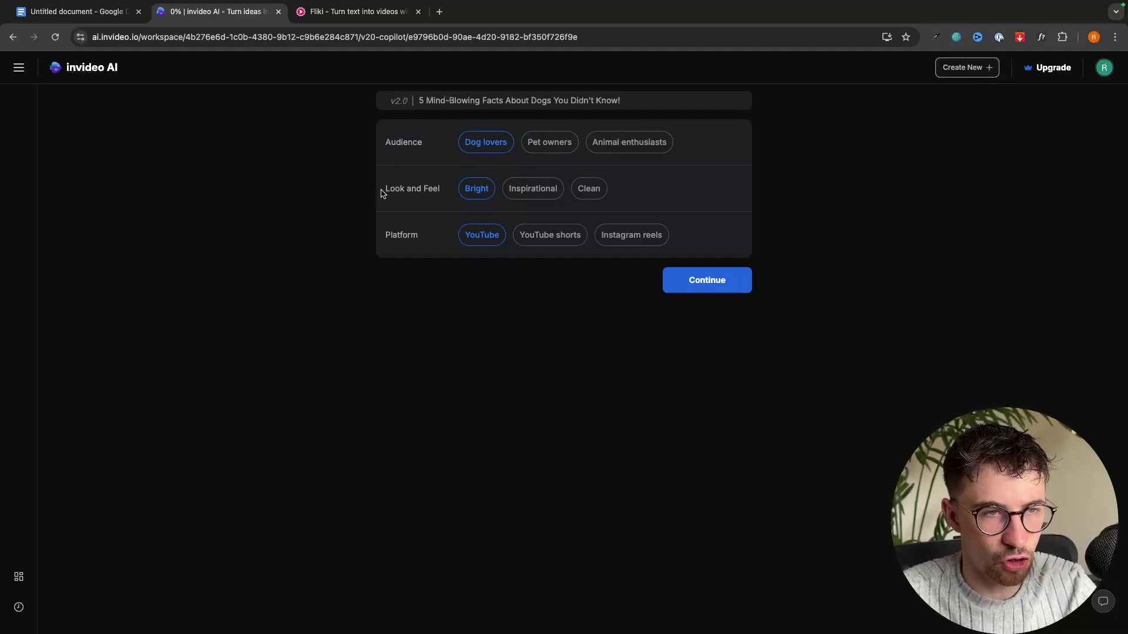
{"action": "left_click_drag", "start_coordinate": [381, 193], "coordinate": [444, 193]}
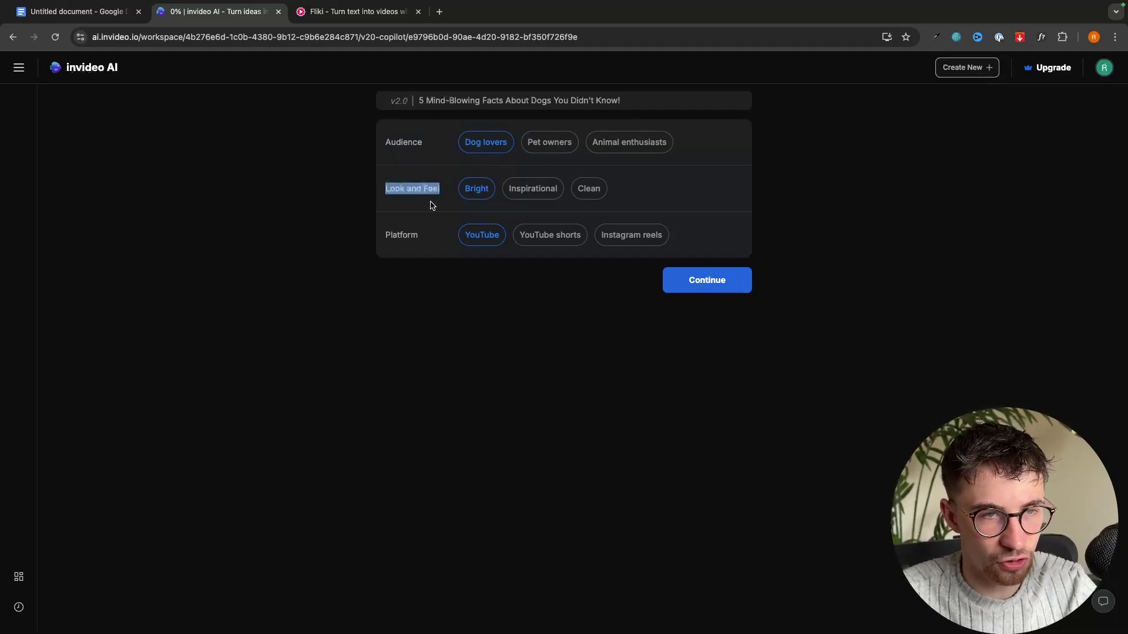
{"action": "left_click", "coordinate": [423, 206]}
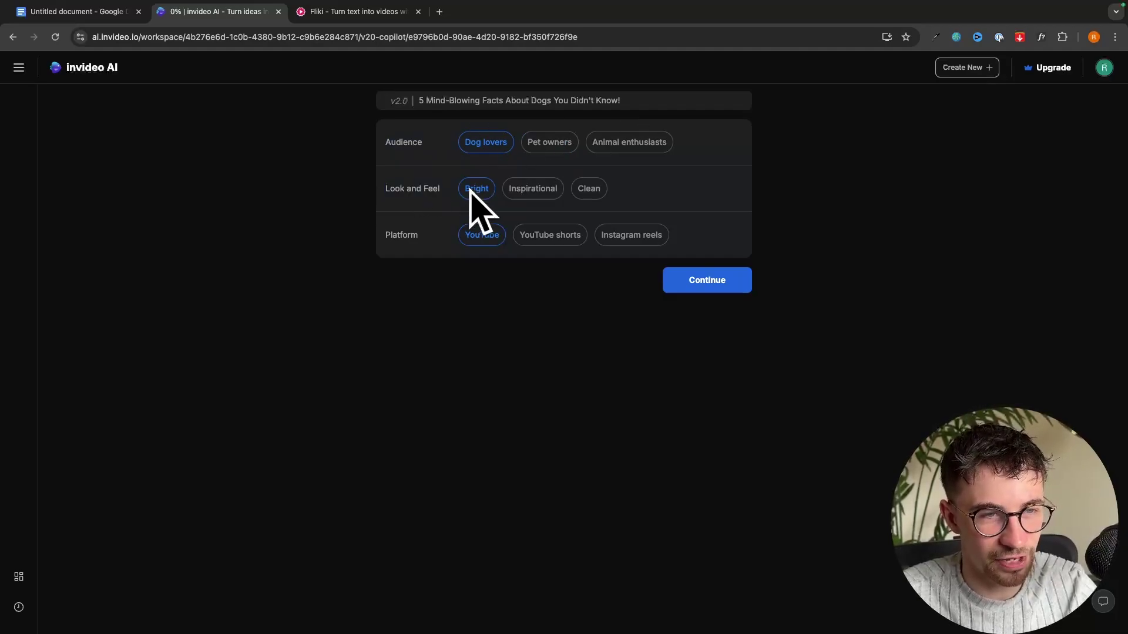
{"action": "left_click_drag", "start_coordinate": [386, 241], "coordinate": [419, 238]}
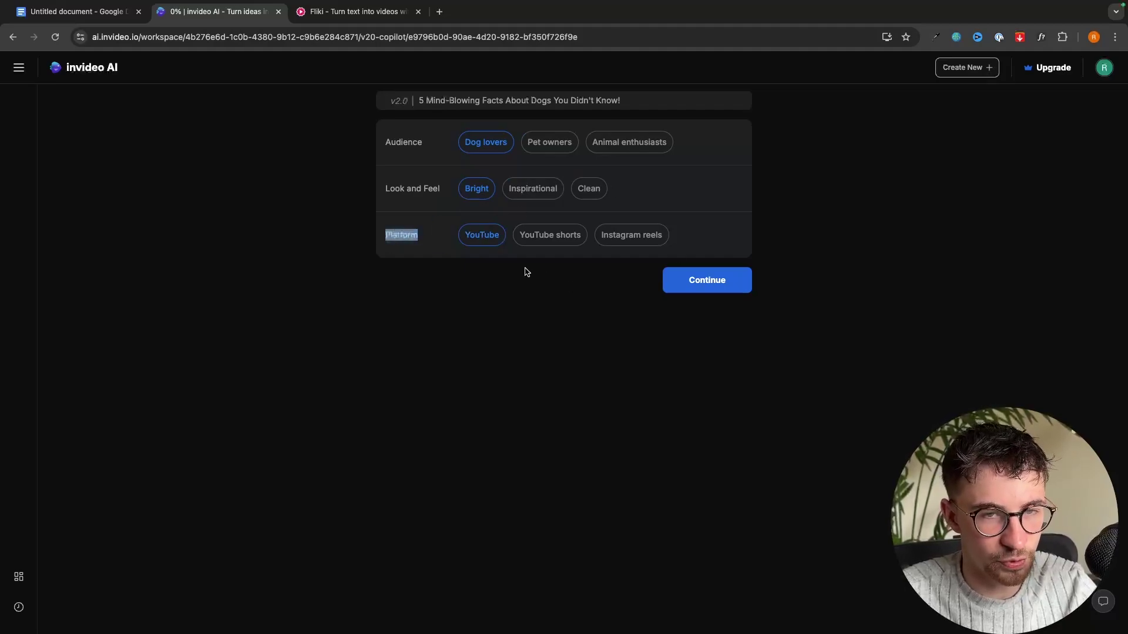
{"action": "left_click", "coordinate": [647, 303]}
Confirm the settings, then compare Fliki's finished dog video with invideo's generation progress
{"action": "left_click", "coordinate": [712, 282]}
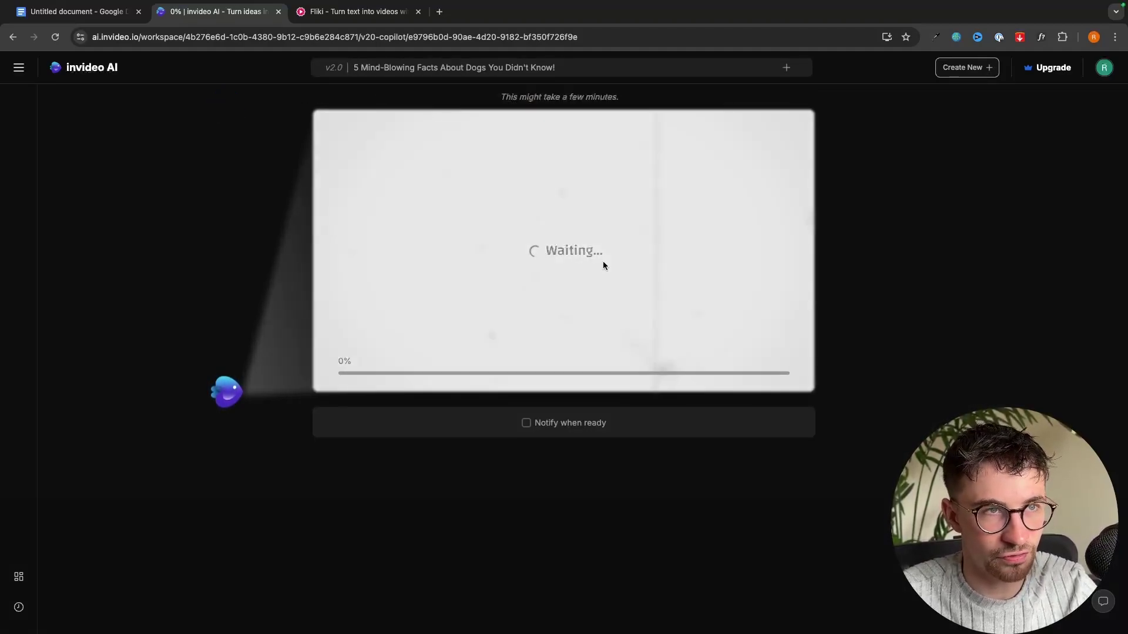
{"action": "left_click", "coordinate": [385, 13]}
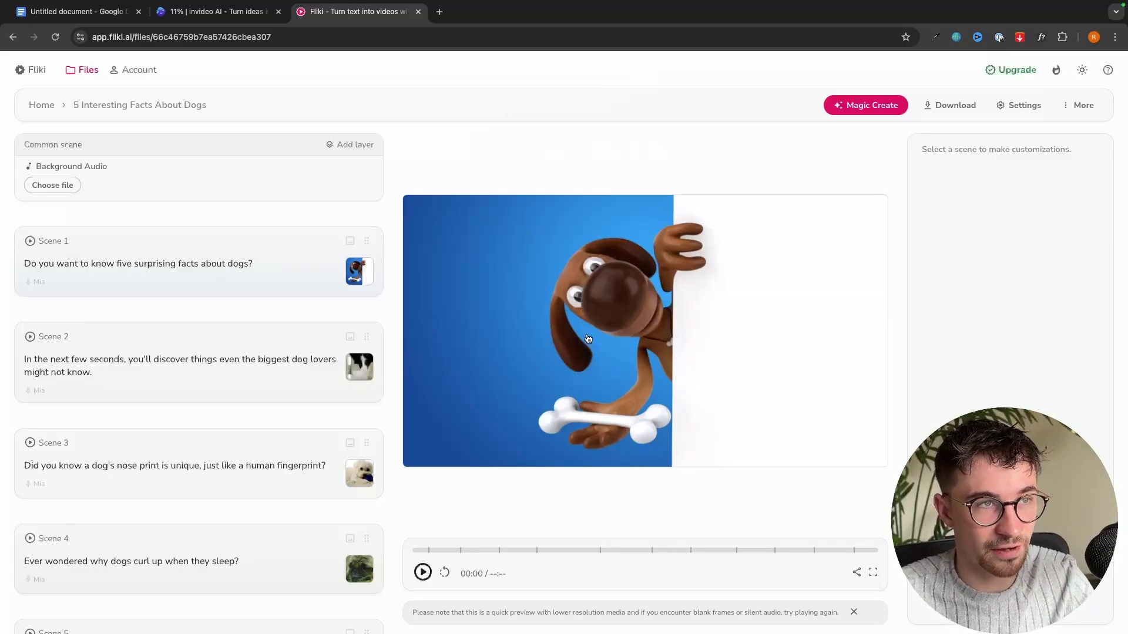
{"action": "left_click", "coordinate": [219, 12]}
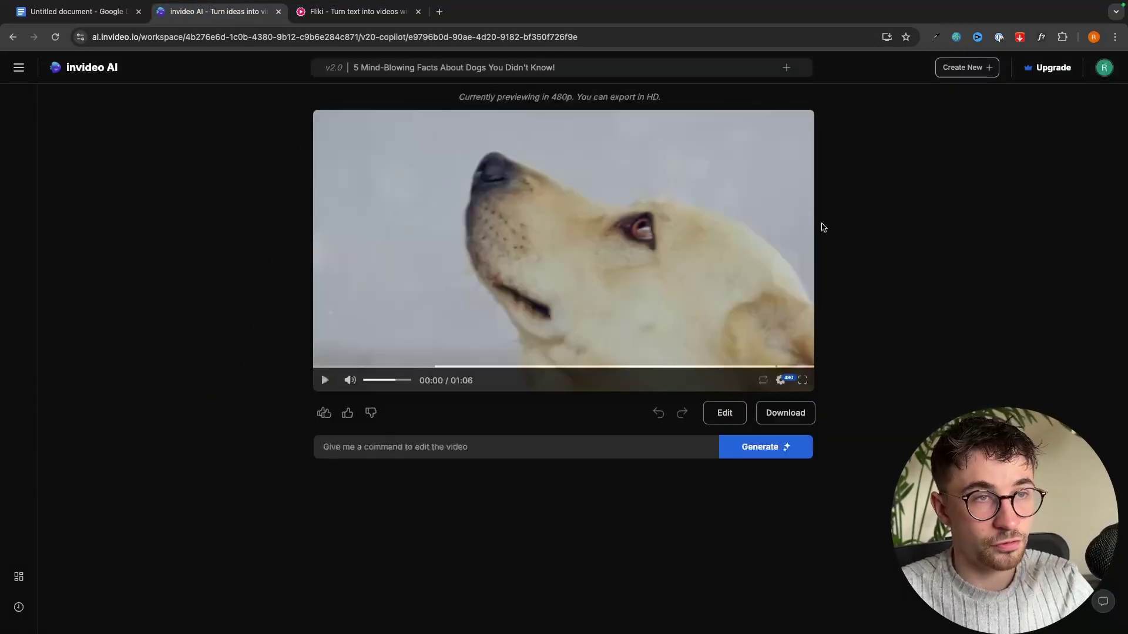
{"action": "left_click", "coordinate": [393, 21]}
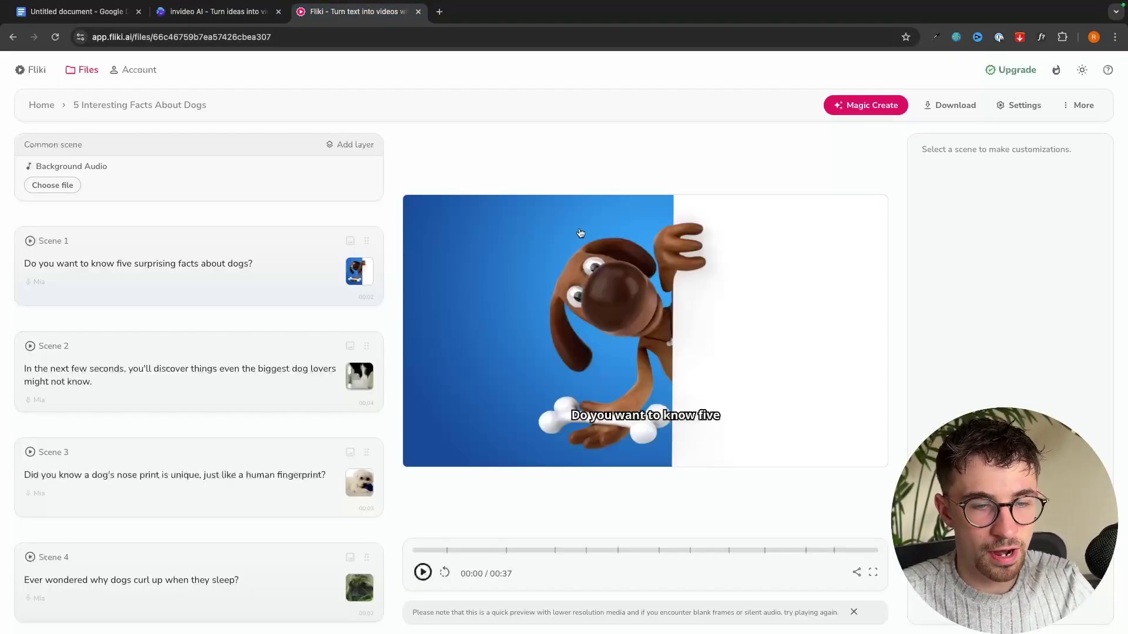
{"action": "left_click", "coordinate": [207, 13]}
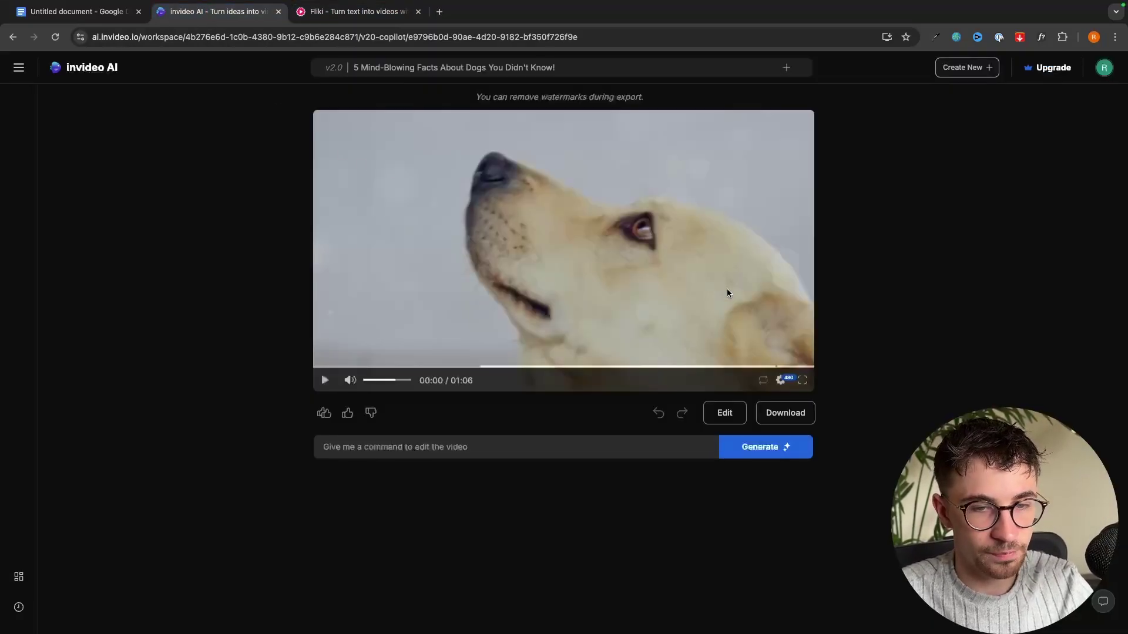
{"action": "left_click", "coordinate": [379, 13]}
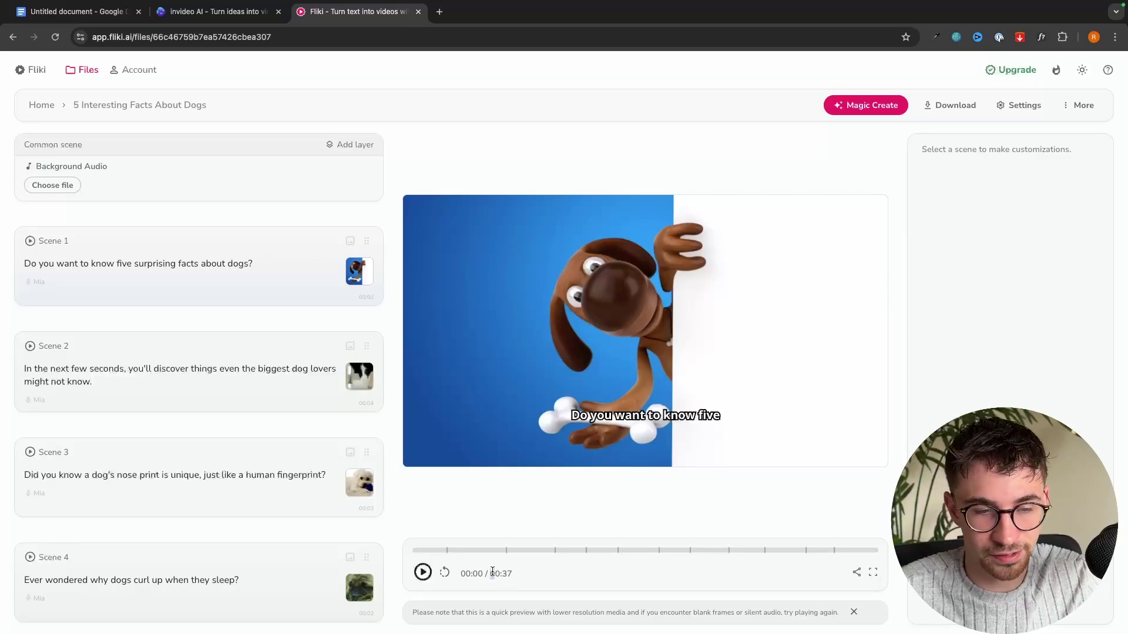
{"action": "left_click", "coordinate": [215, 11]}
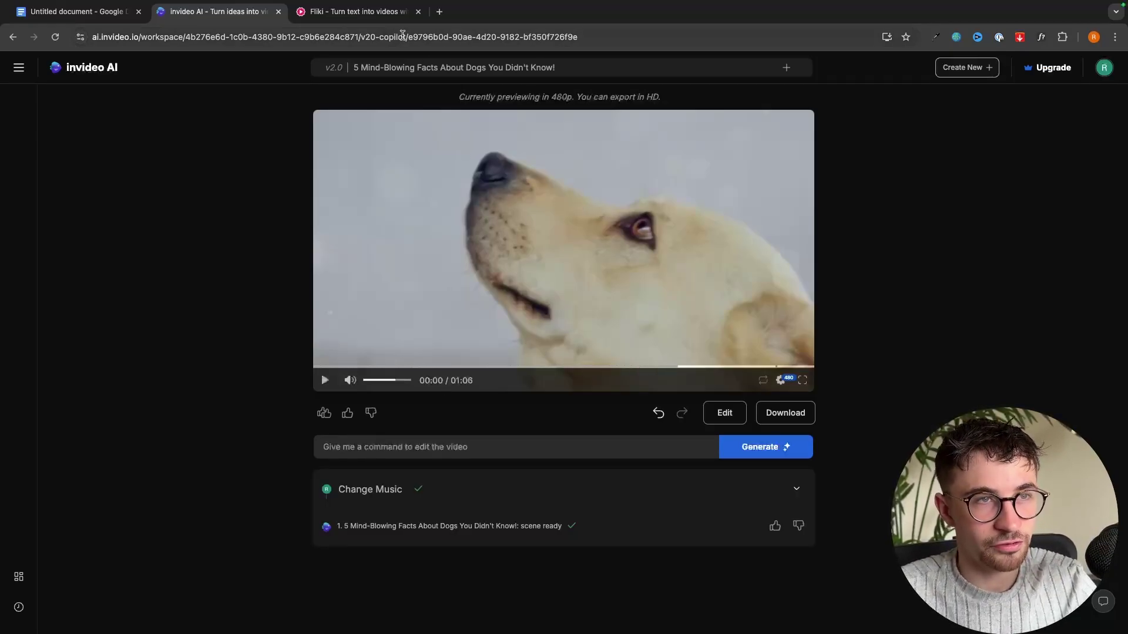
{"action": "key", "text": "ctrl+Tab"}
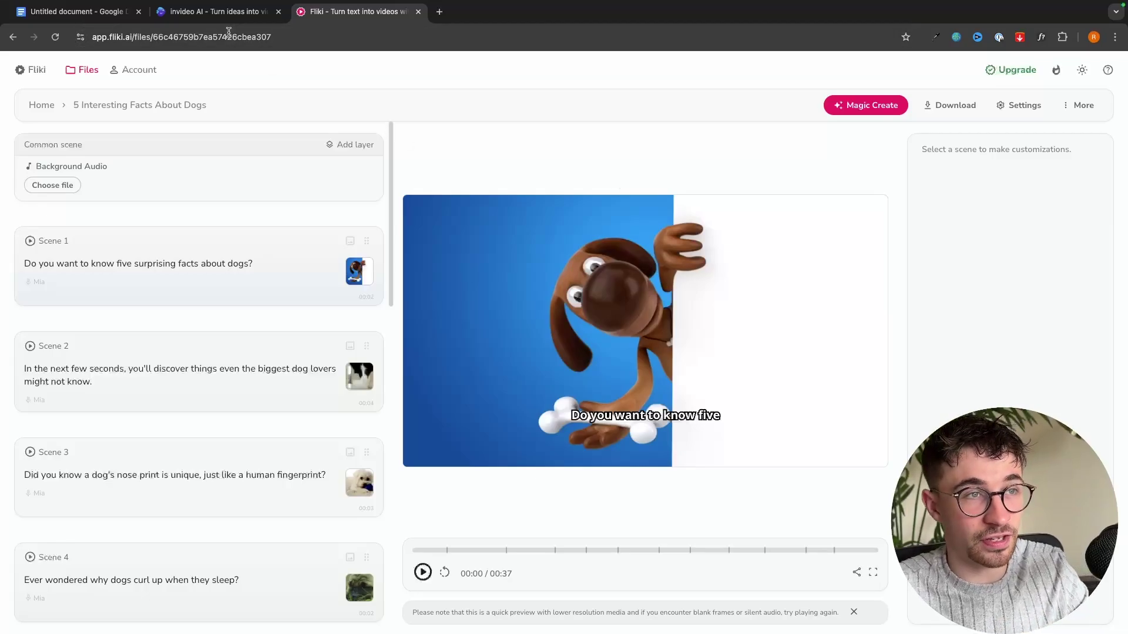
{"action": "key", "text": "ctrl+shift+Tab"}
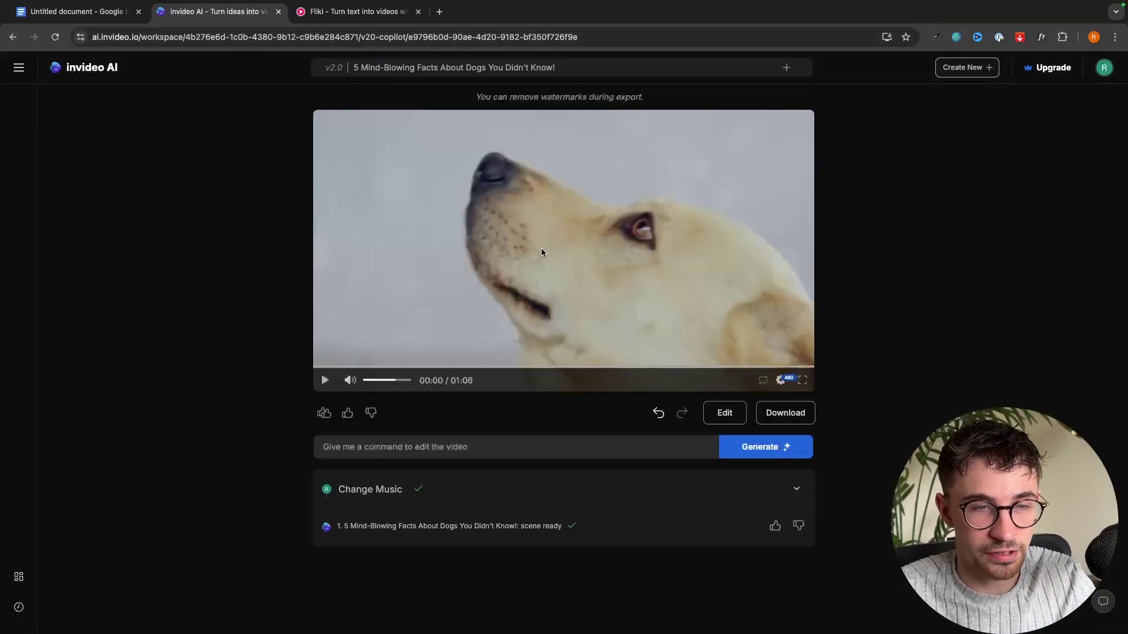
Play invideo AI's finished dog-facts video and watch its stock clips
{"action": "left_click", "coordinate": [476, 247]}
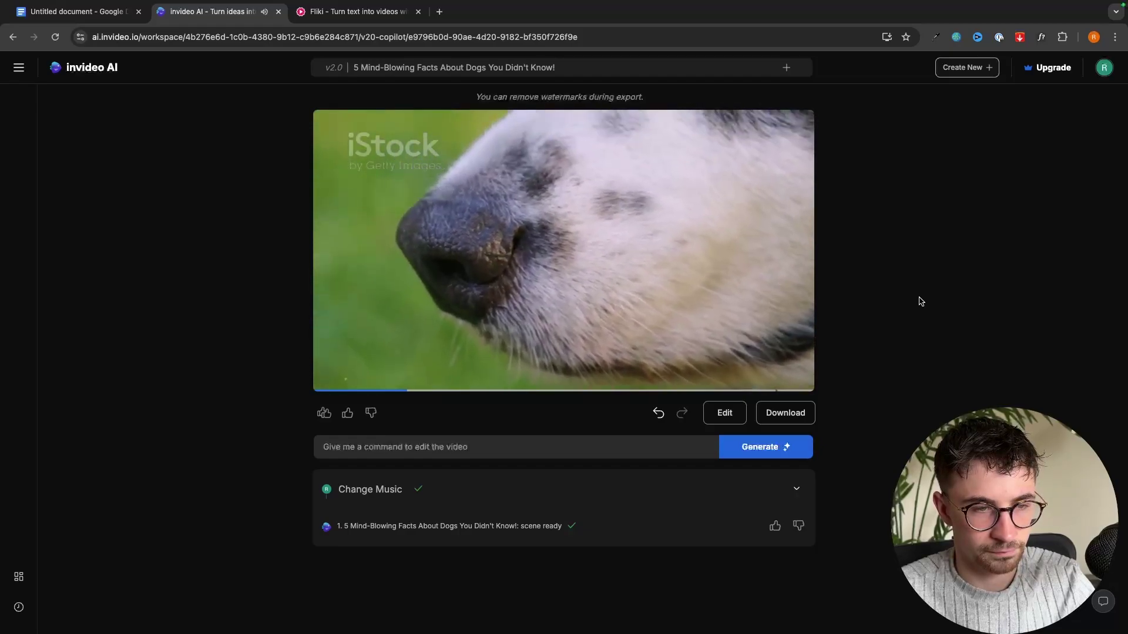
{"action": "mouse_move", "coordinate": [748, 298]}
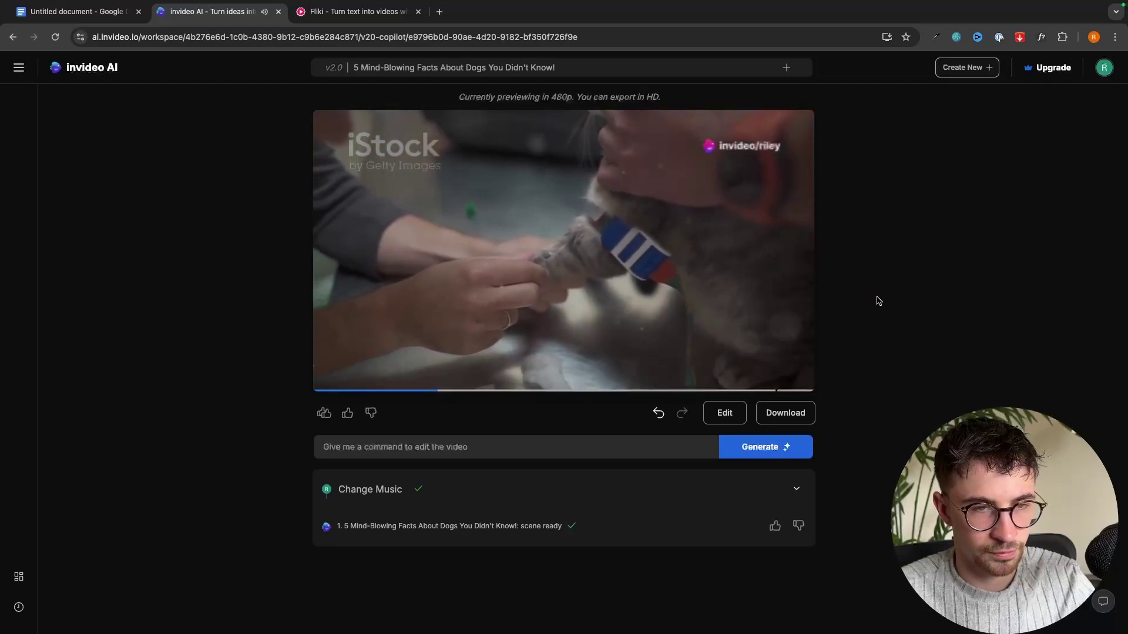
Play and pause Fliki's Scene 1 preview, comparing it against invideo's video
{"action": "left_click", "coordinate": [352, 12]}
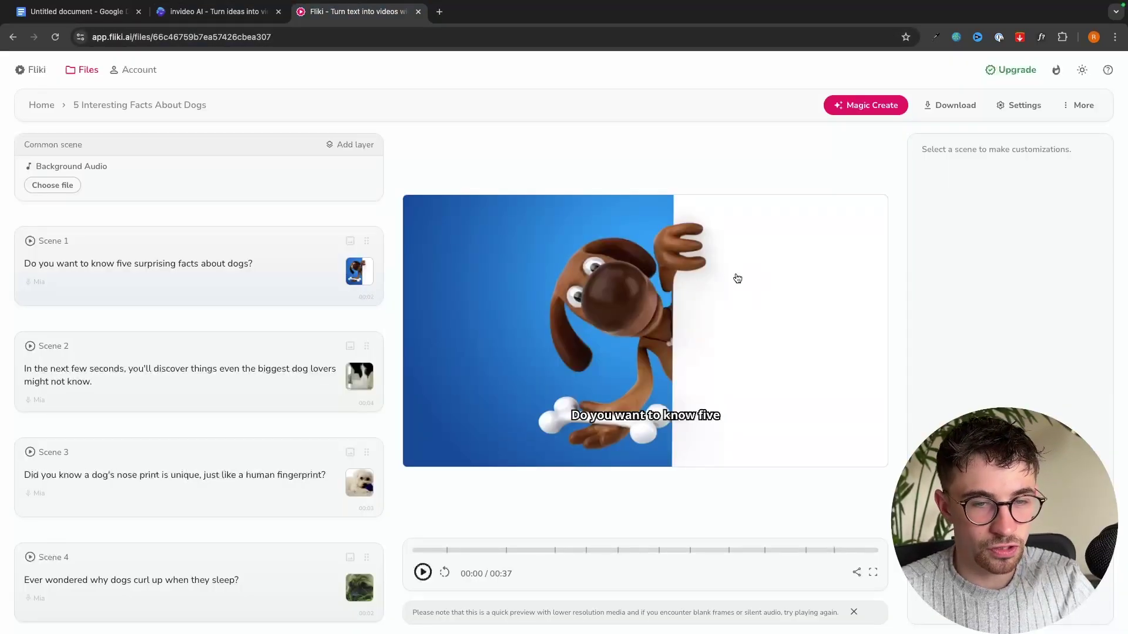
{"action": "left_click", "coordinate": [699, 297]}
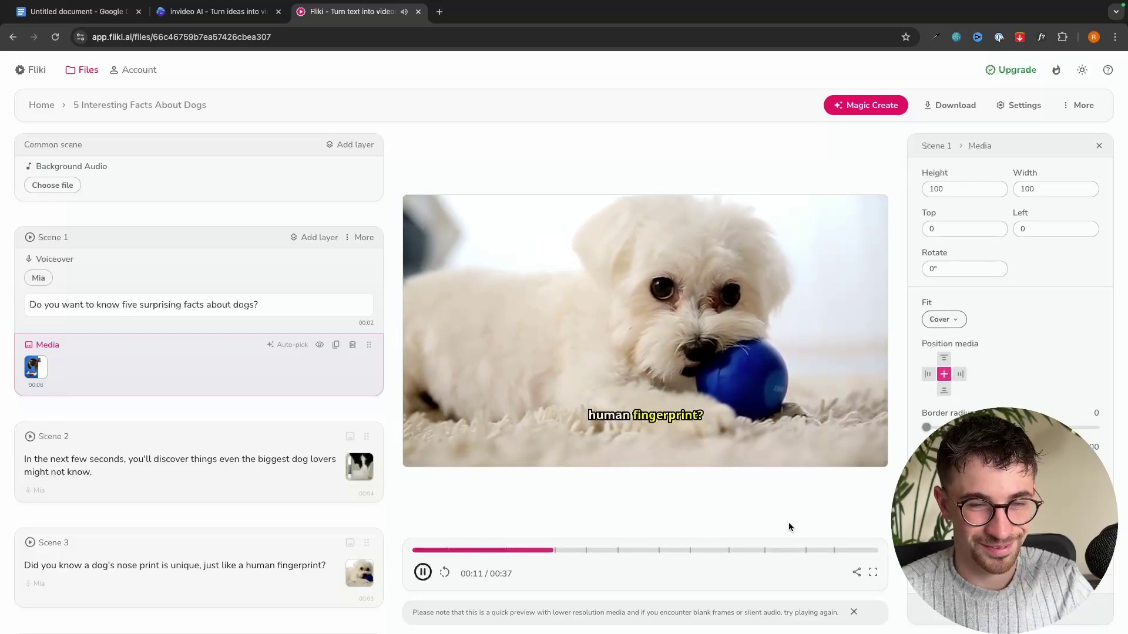
{"action": "left_click", "coordinate": [423, 572]}
{"action": "left_click", "coordinate": [227, 12]}
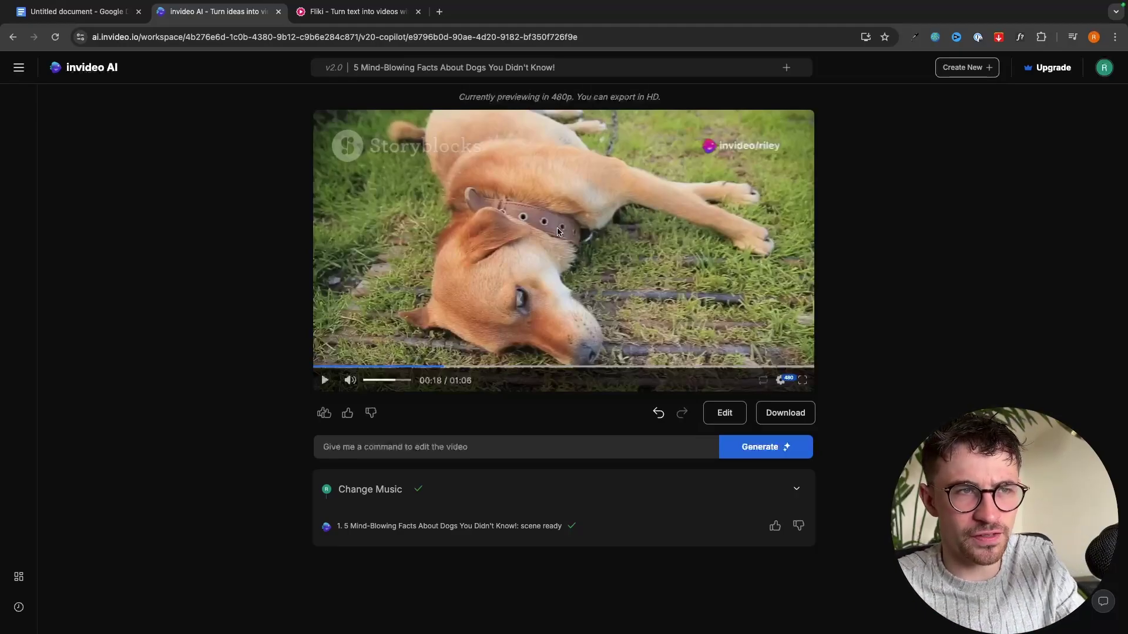
{"action": "left_click", "coordinate": [384, 17]}
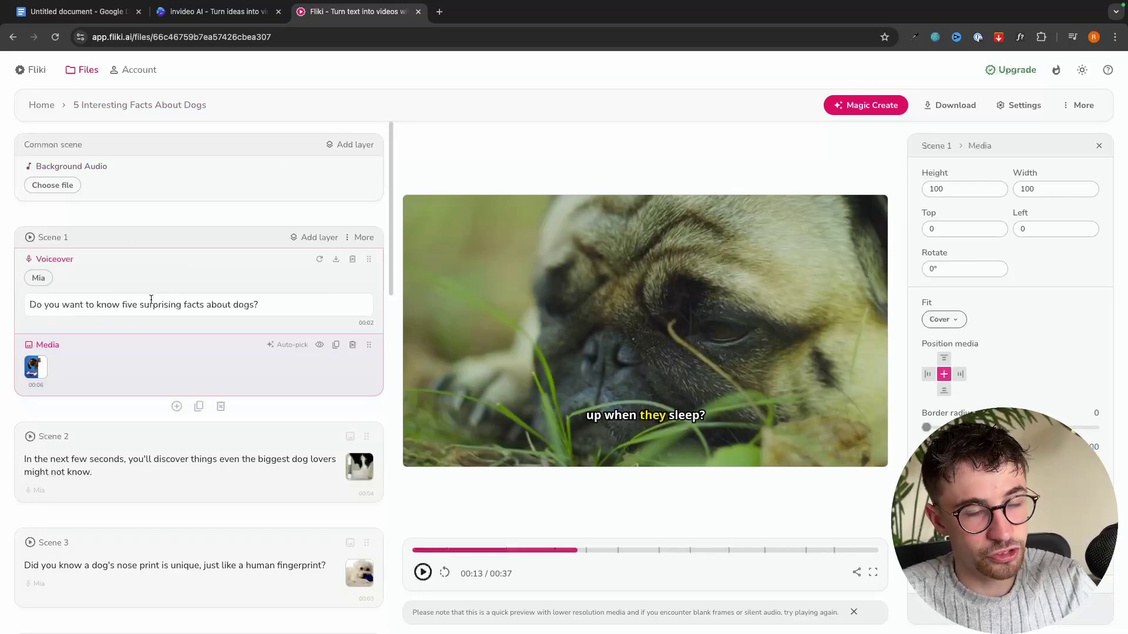
Replace Scene 1's voiceover with 'These are the top 5 facts about dogs' and preview it
{"action": "scroll", "coordinate": [276, 303], "scroll_direction": "down", "scroll_amount": 1}
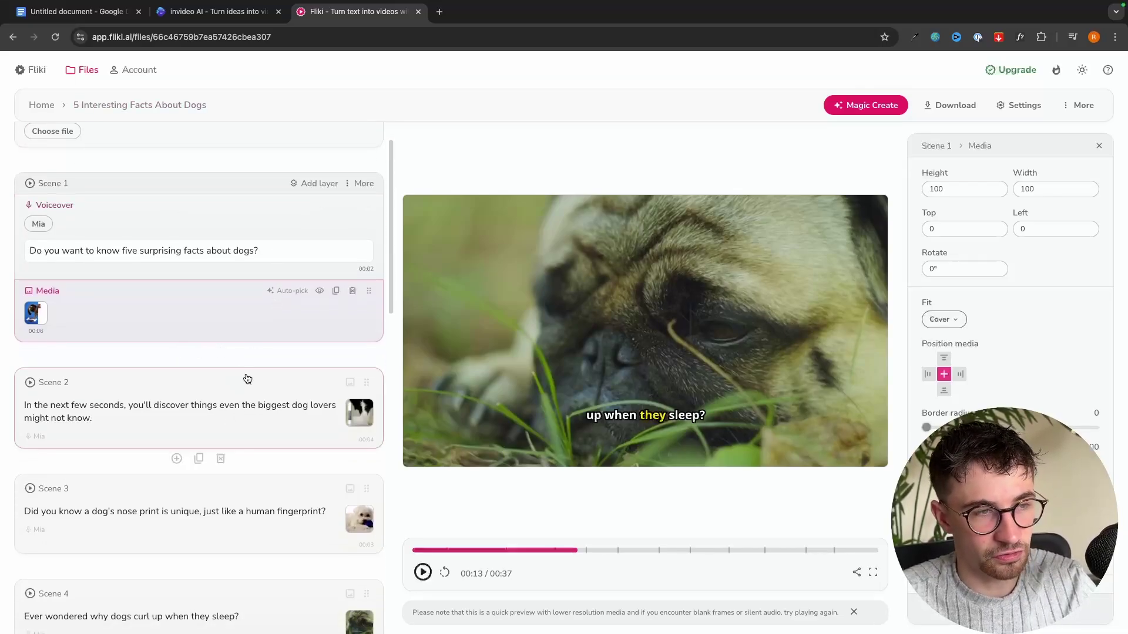
{"action": "left_click", "coordinate": [259, 250]}
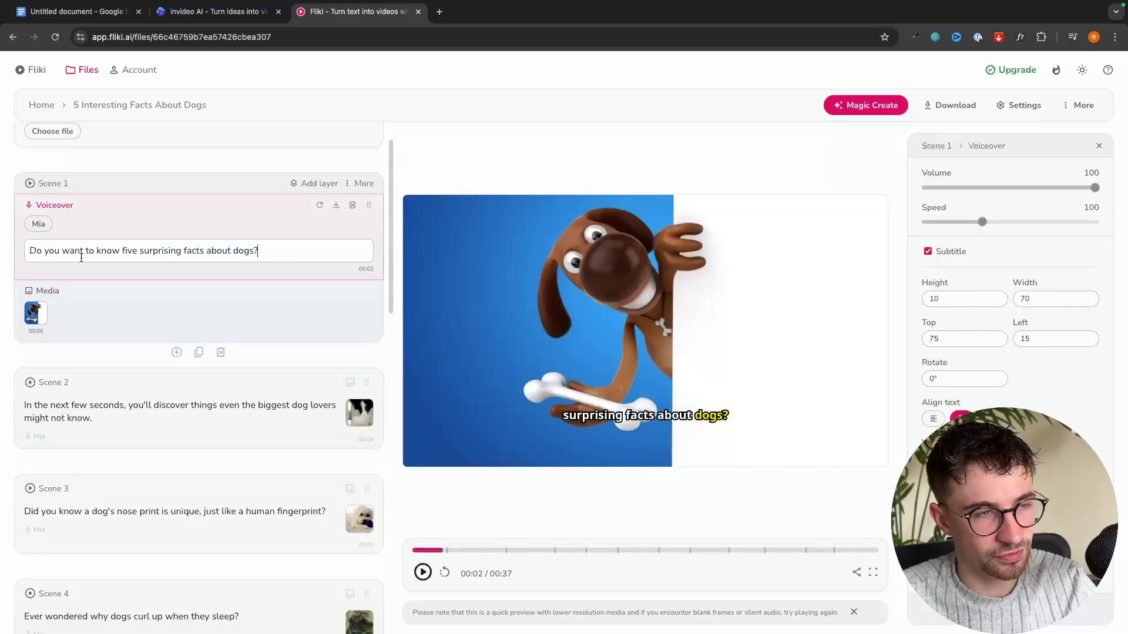
{"action": "left_click", "coordinate": [23, 253], "text": "shift"}
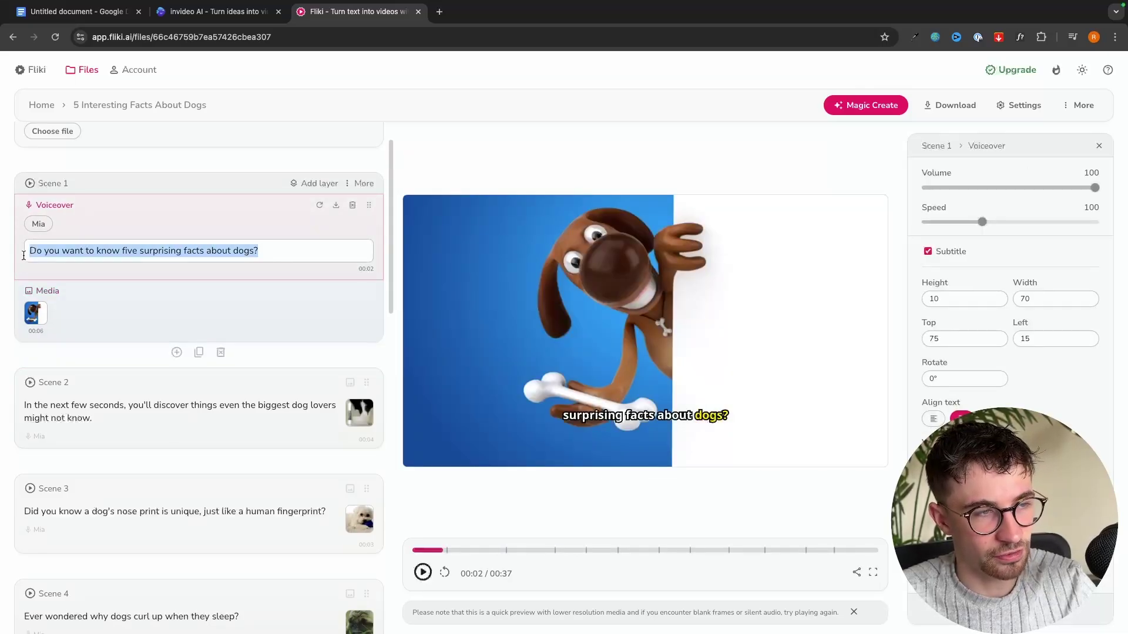
{"action": "left_click", "coordinate": [267, 249]}
{"action": "left_click_drag", "start_coordinate": [270, 265], "coordinate": [29, 253]}
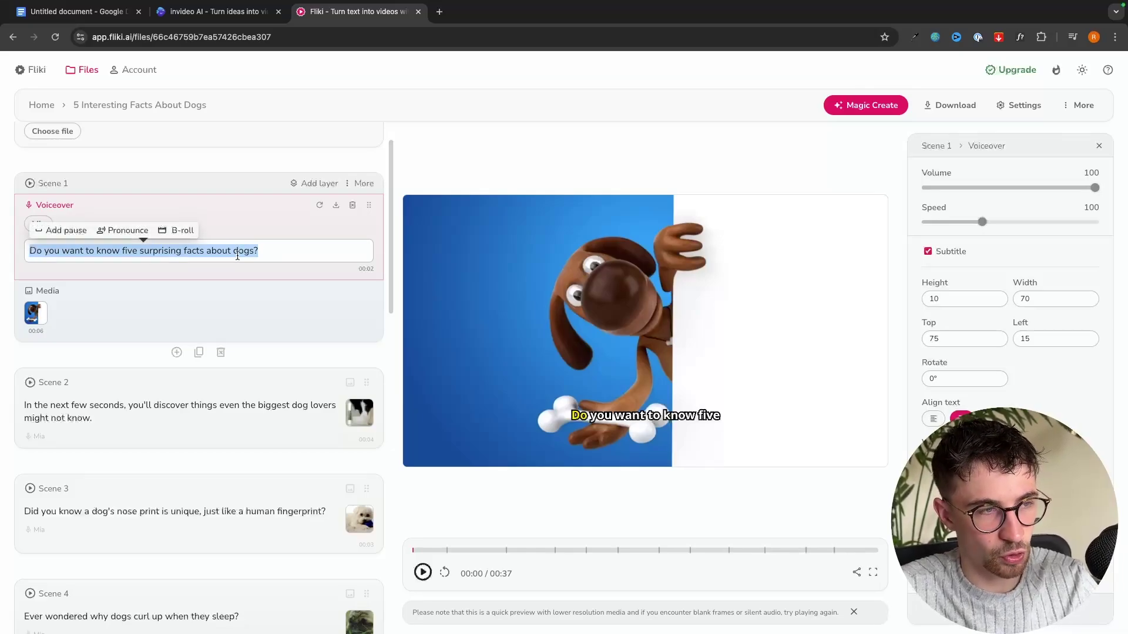
{"action": "type", "text": "These are the top 5 facts about dogs"}
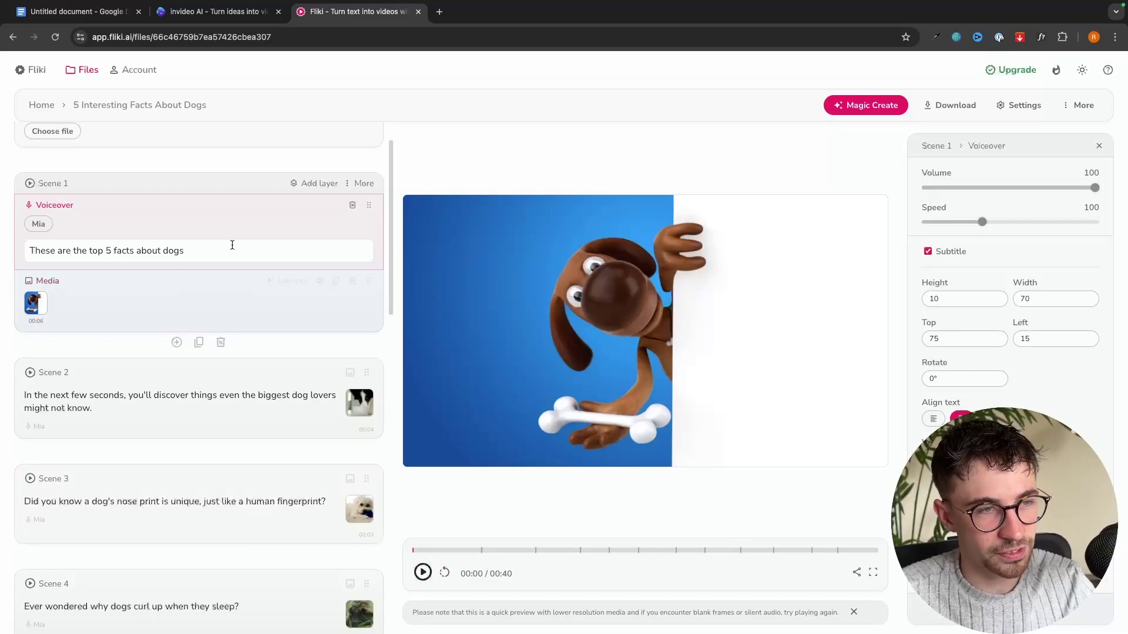
{"action": "left_click", "coordinate": [422, 570]}
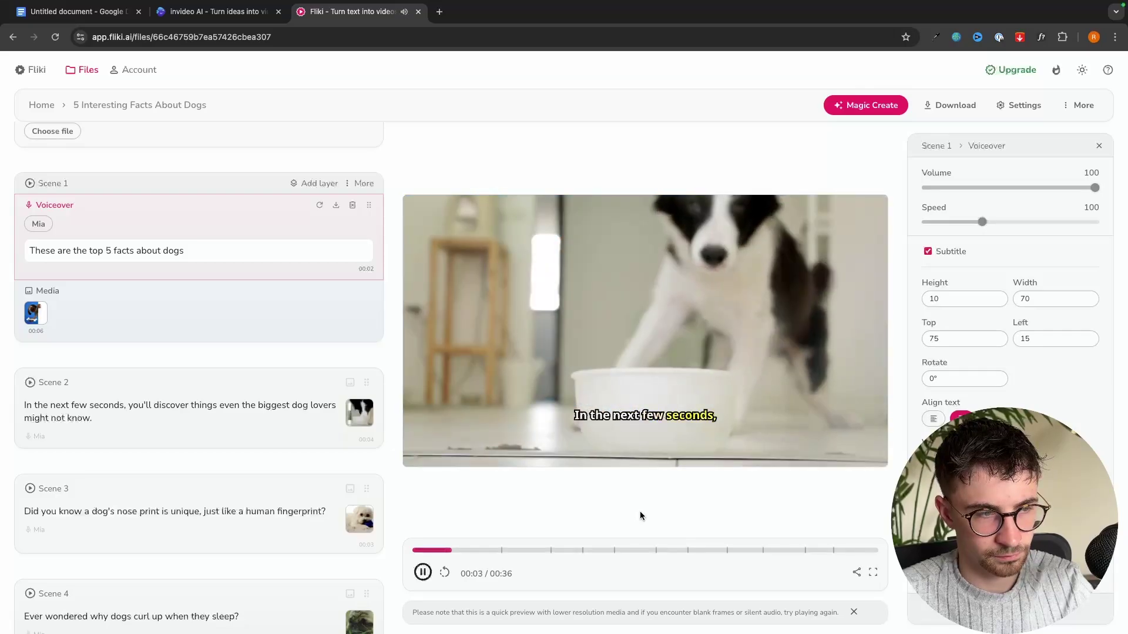
{"action": "left_click", "coordinate": [423, 571]}
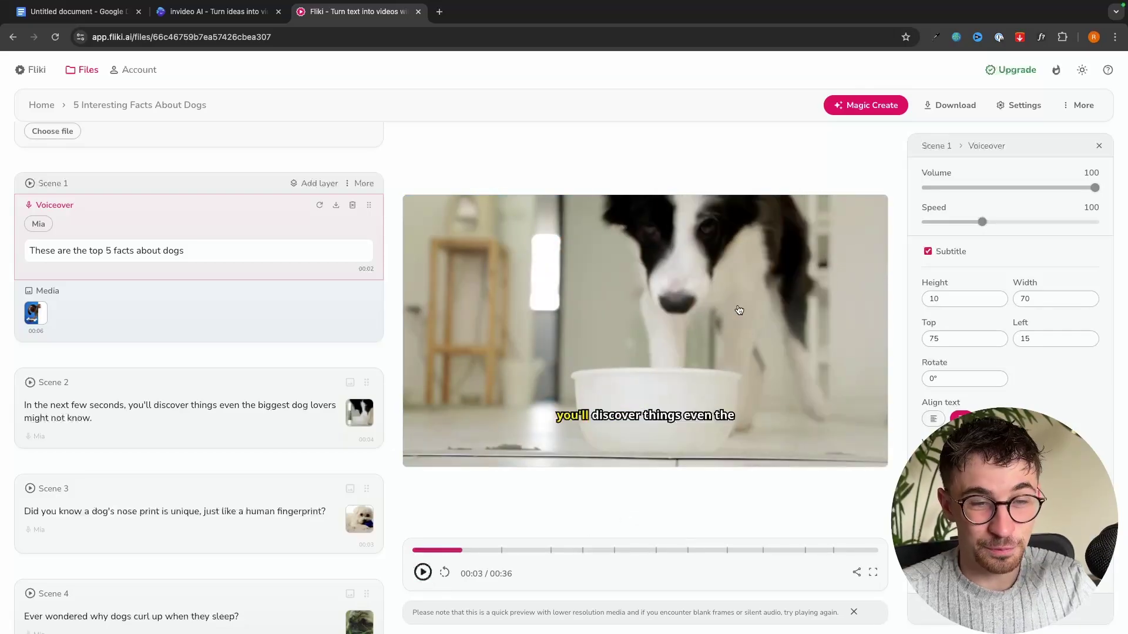
Open invideo AI's script editor, checking the Fliki project for comparison
{"action": "left_click", "coordinate": [215, 13]}
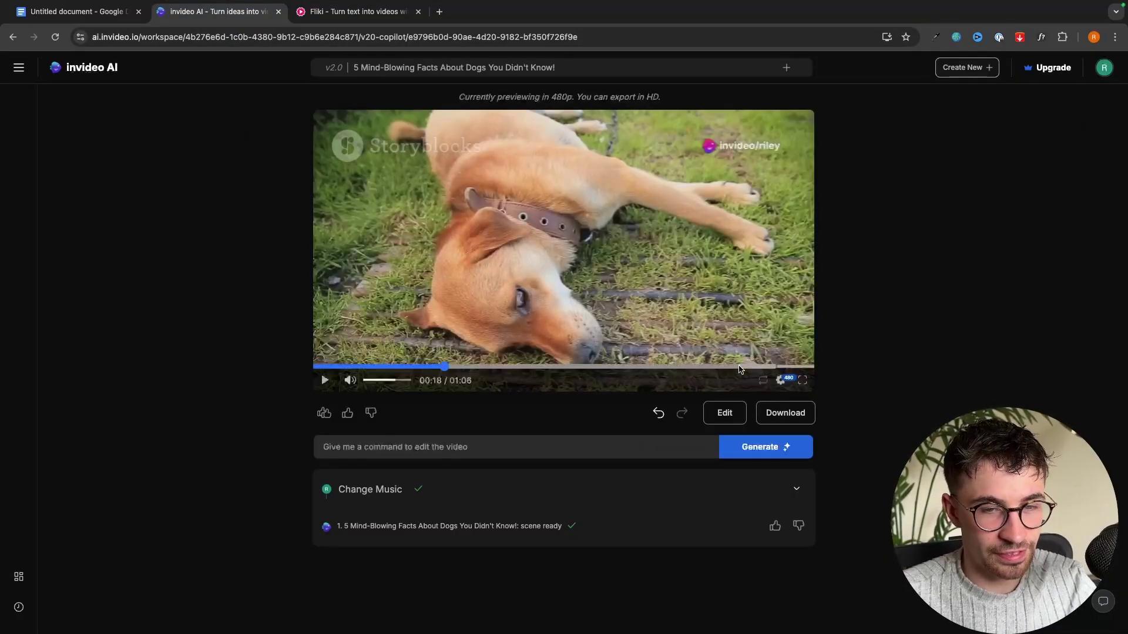
{"action": "left_click", "coordinate": [725, 414]}
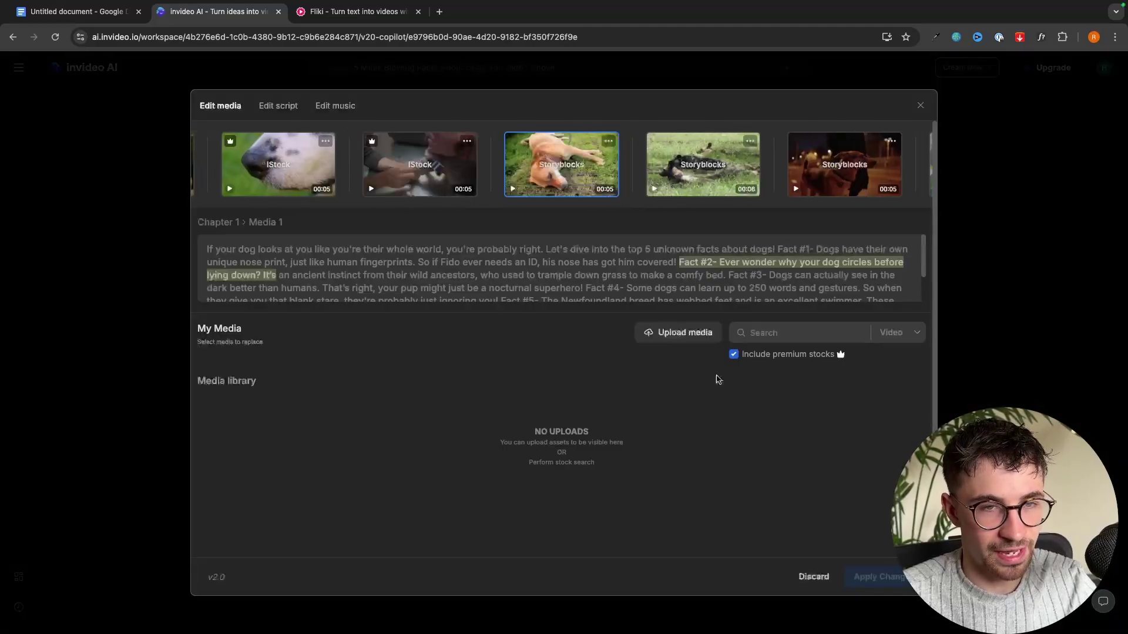
{"action": "left_click", "coordinate": [273, 112]}
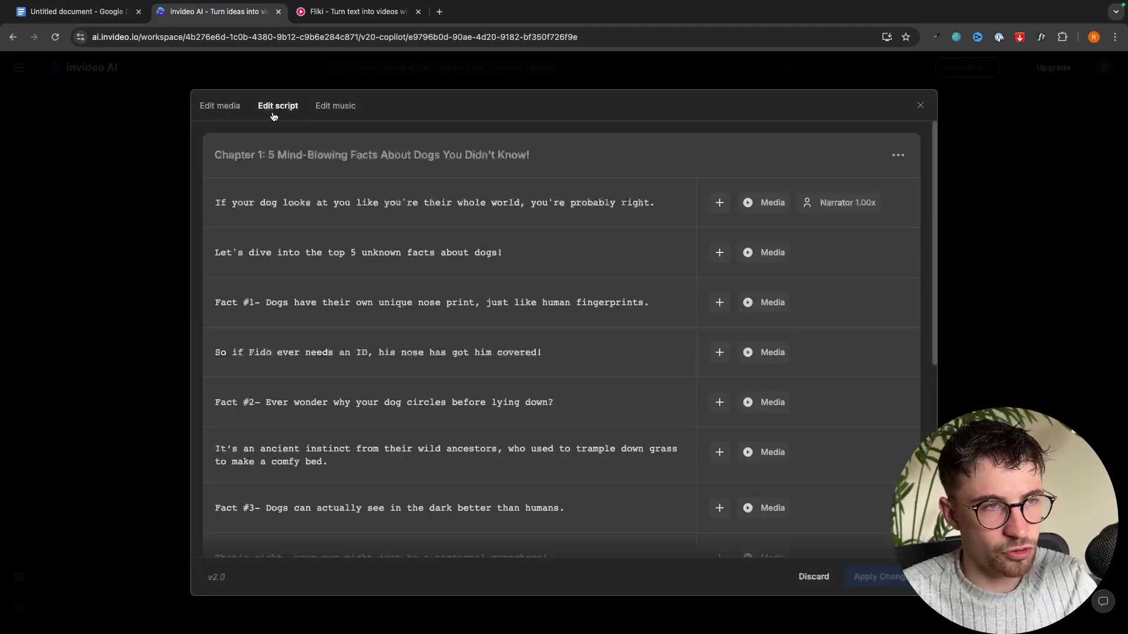
{"action": "scroll", "coordinate": [420, 235], "scroll_direction": "down", "scroll_amount": 5}
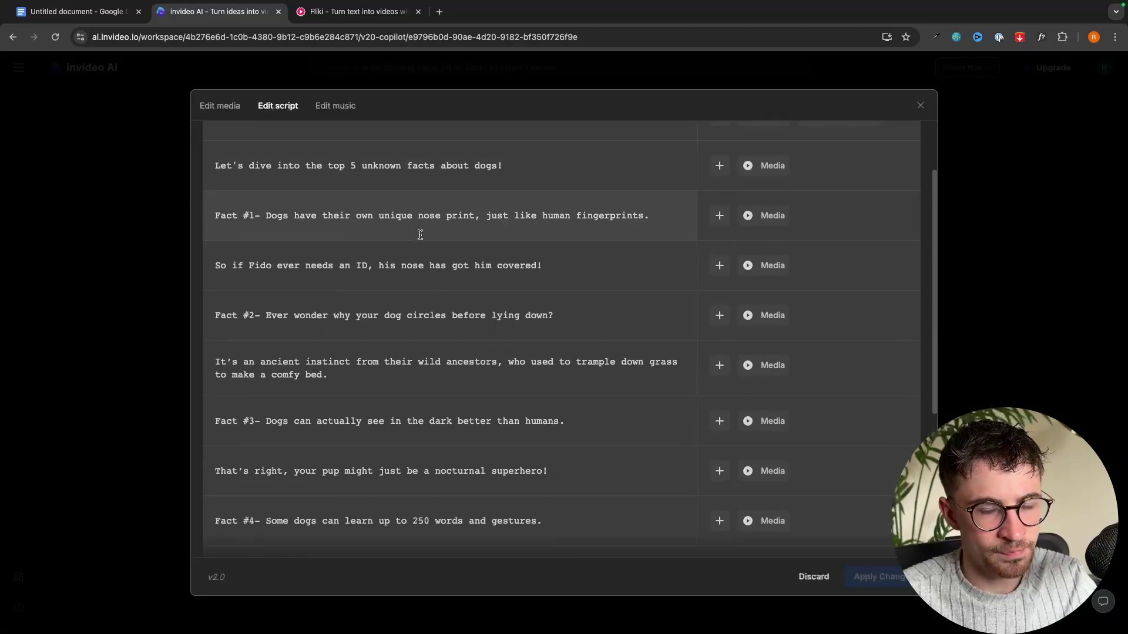
{"action": "scroll", "coordinate": [420, 235], "scroll_direction": "up", "scroll_amount": 8}
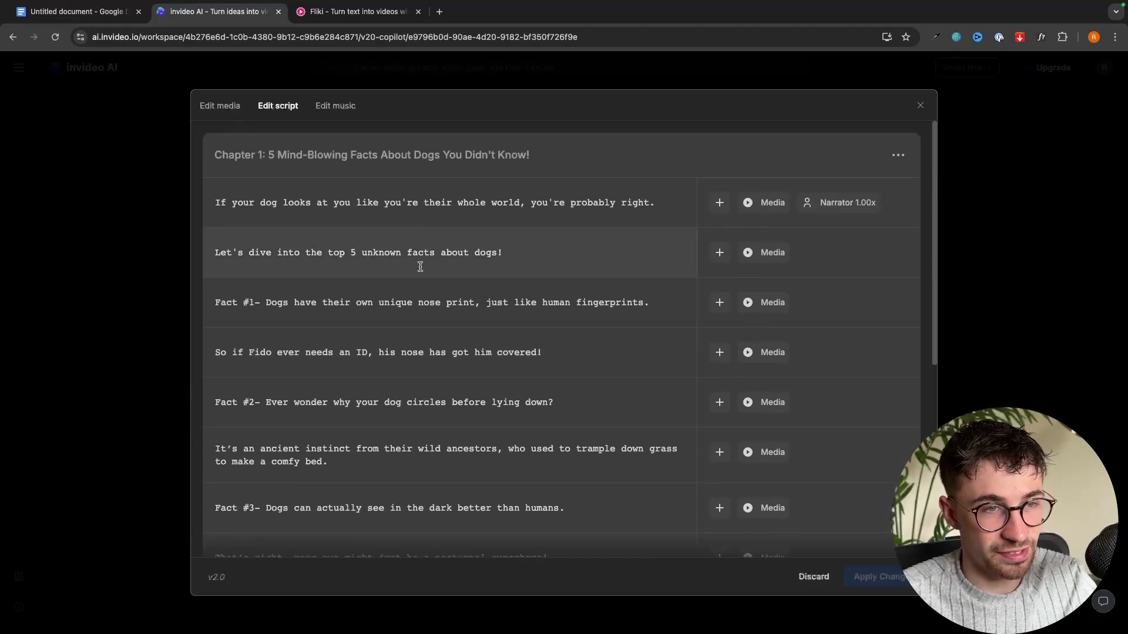
{"action": "left_click", "coordinate": [365, 12]}
{"action": "scroll", "coordinate": [199, 318], "scroll_direction": "up", "scroll_amount": 4}
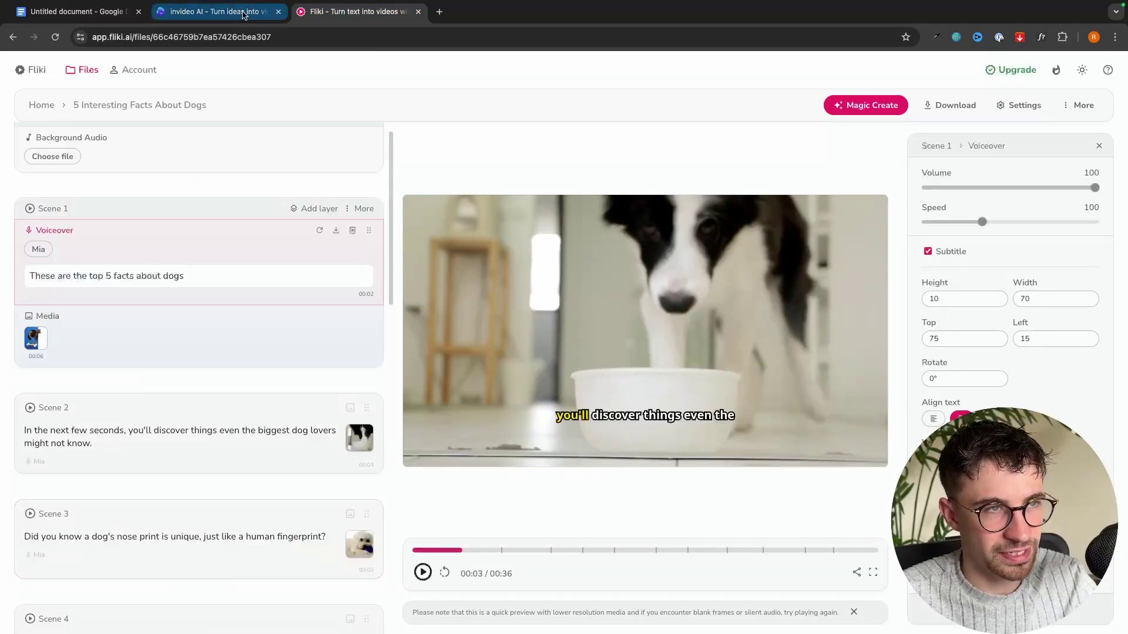
{"action": "left_click", "coordinate": [214, 11]}
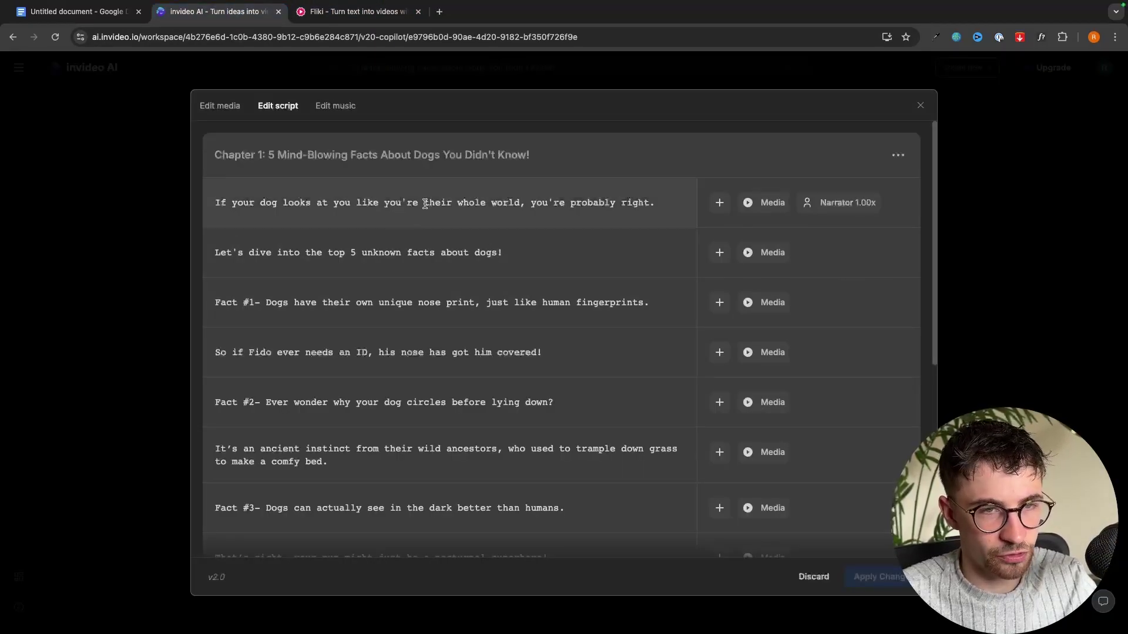
Change the second script line to 'These are the top 5 facts about dogs' and apply it
{"action": "left_click", "coordinate": [434, 252]}
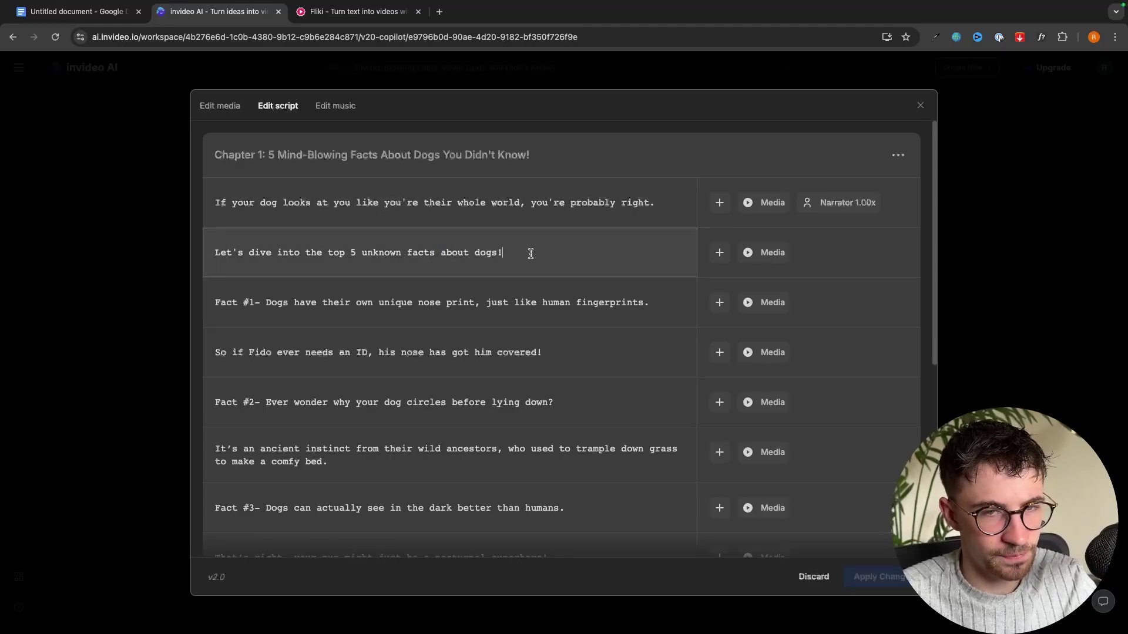
{"action": "left_click_drag", "start_coordinate": [529, 253], "coordinate": [213, 257]}
{"action": "type", "text": "These are the top 5 facts about dogs"}
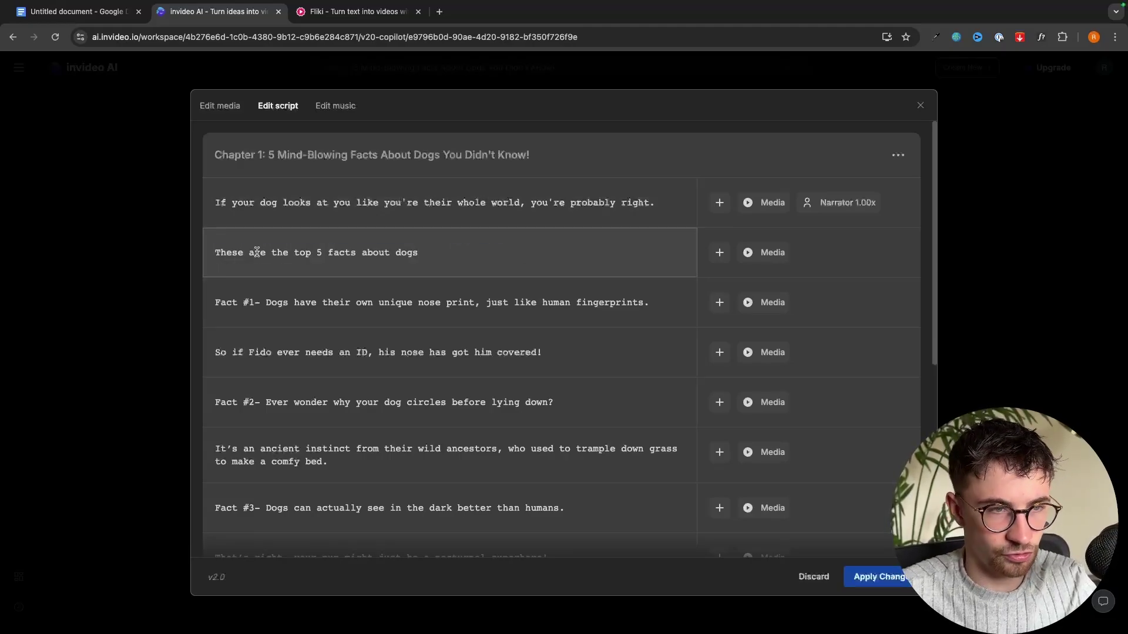
{"action": "left_click", "coordinate": [856, 579]}
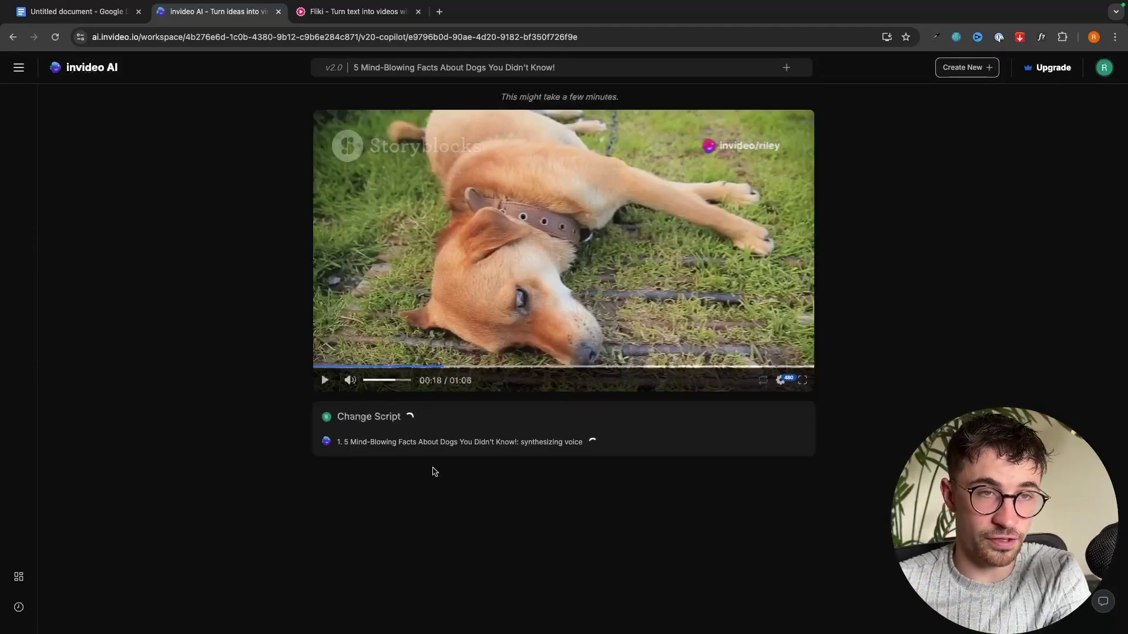
{"action": "key", "text": "ctrl+Tab"}
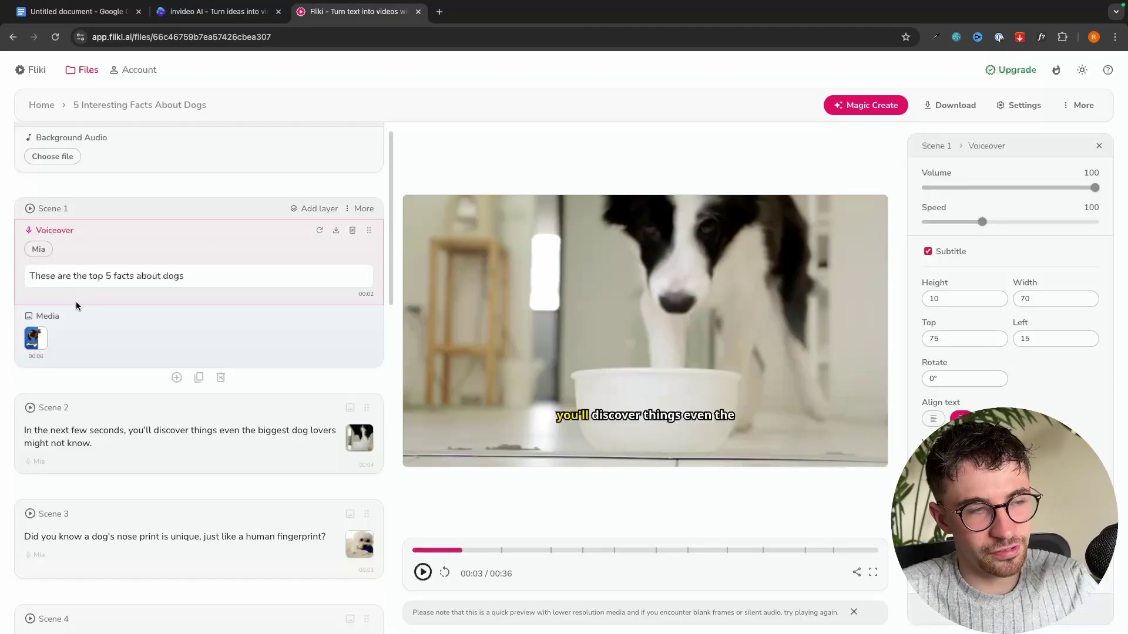
Swap Scene 1's cartoon clip for the patio dog stock clip from a 'dogs' search
{"action": "left_click", "coordinate": [42, 335]}
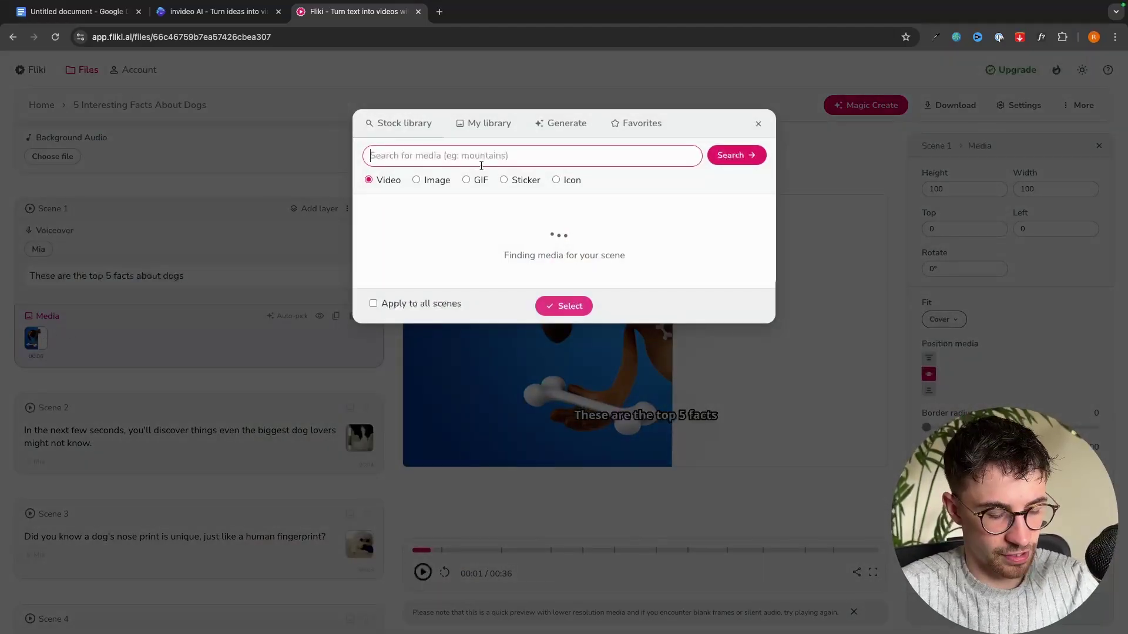
{"action": "type", "text": "dogs"}
{"action": "left_click", "coordinate": [757, 163]}
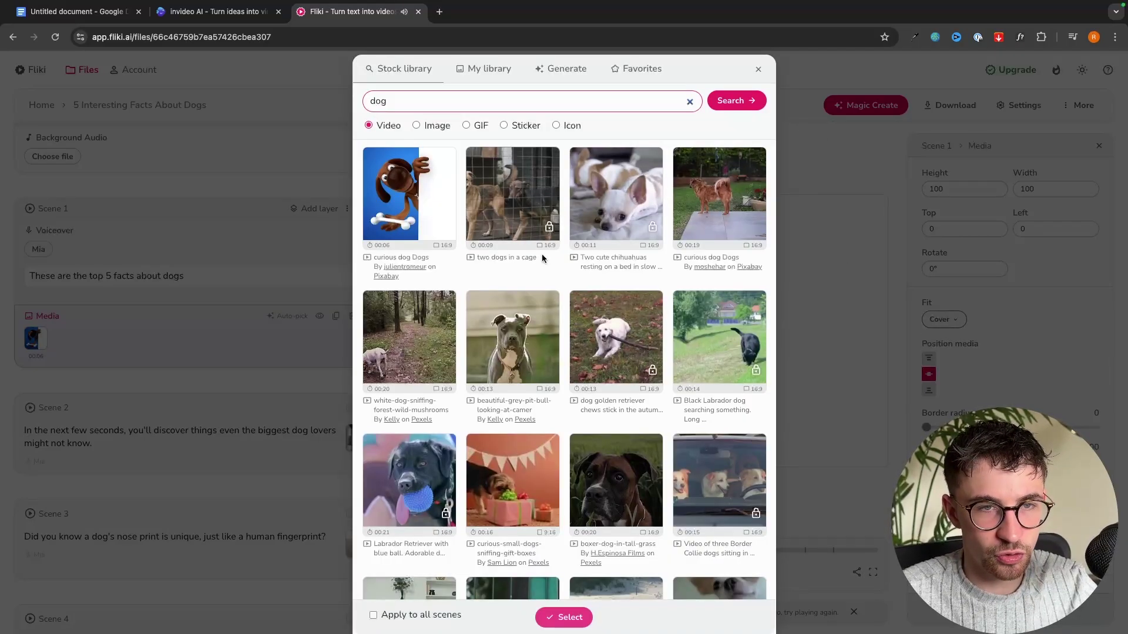
{"action": "left_click", "coordinate": [746, 177]}
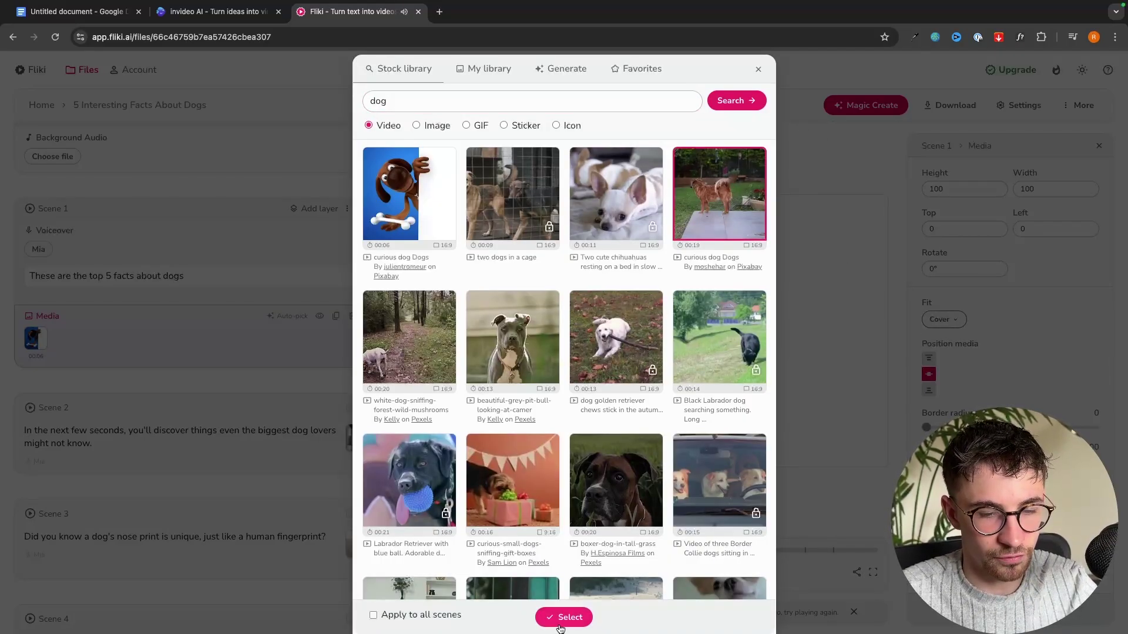
{"action": "left_click", "coordinate": [577, 618]}
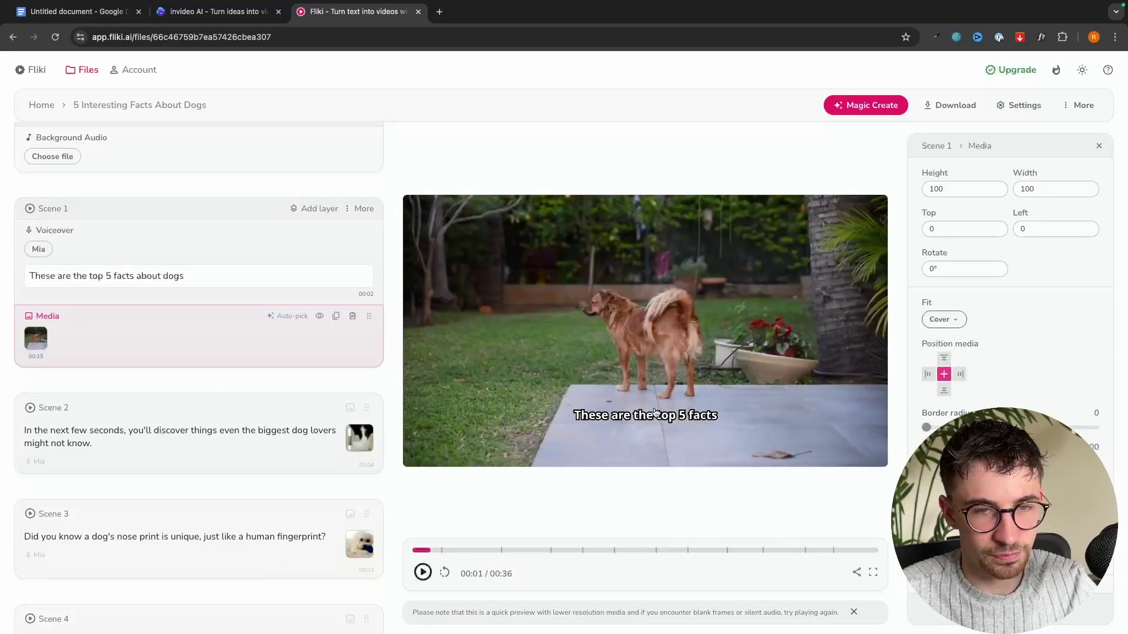
Replace the ancient-instinct sentence's clip with a stock video from a 'dog' search and apply
{"action": "left_click", "coordinate": [248, 13]}
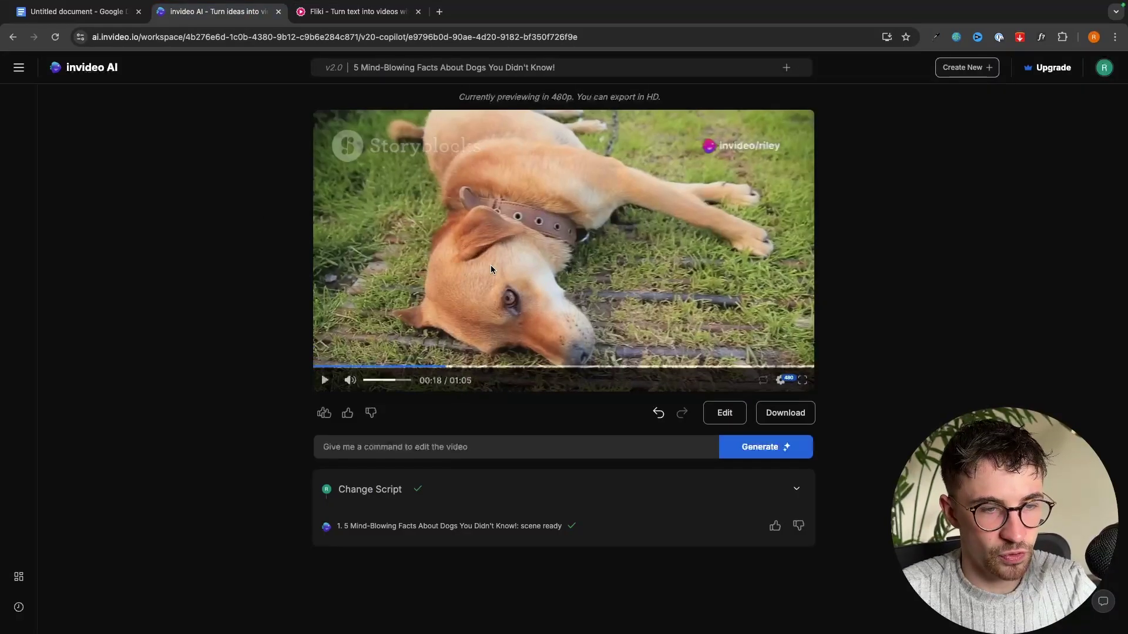
{"action": "left_click", "coordinate": [714, 417]}
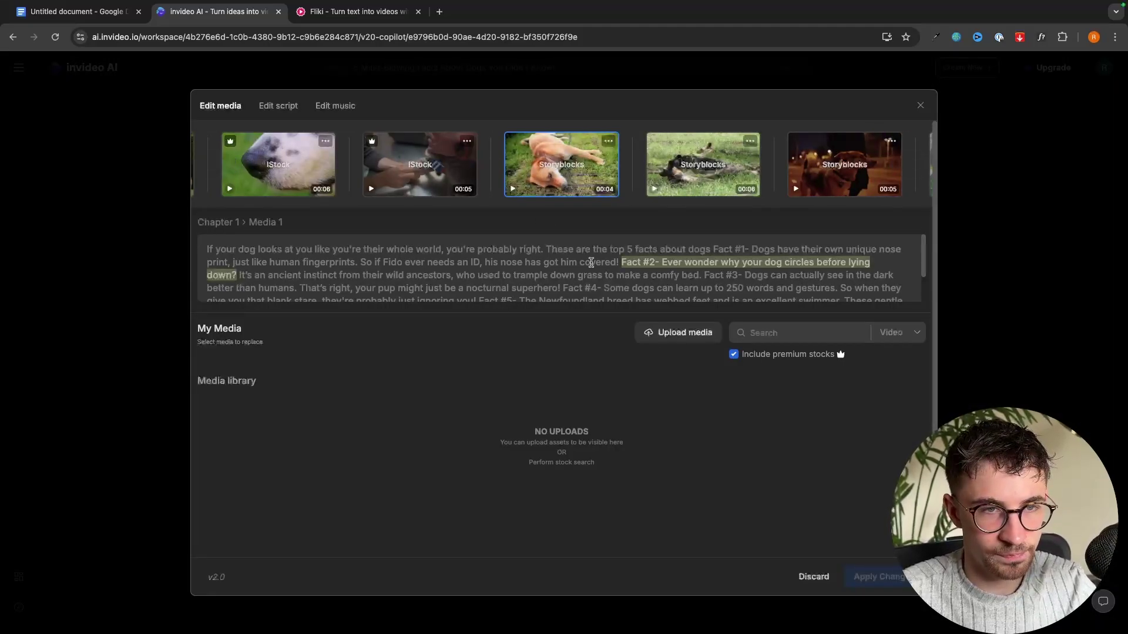
{"action": "left_click", "coordinate": [703, 166]}
{"action": "left_click", "coordinate": [804, 333]}
{"action": "type", "text": "dog"}
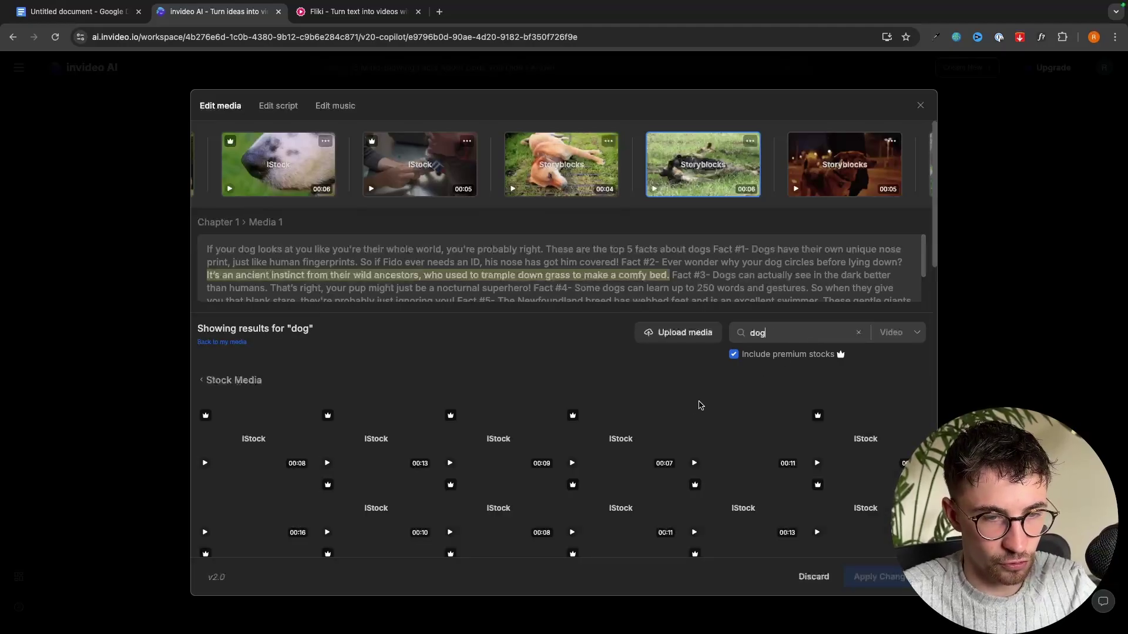
{"action": "scroll", "coordinate": [858, 405], "scroll_direction": "down", "scroll_amount": 3}
{"action": "left_click", "coordinate": [857, 405]}
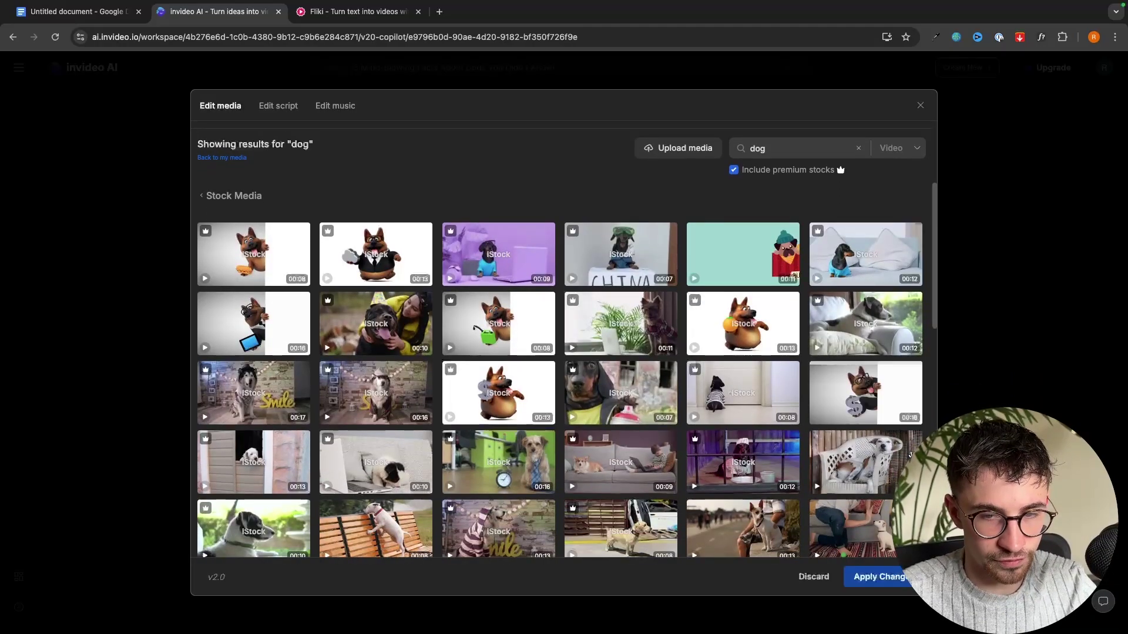
{"action": "left_click", "coordinate": [868, 577]}
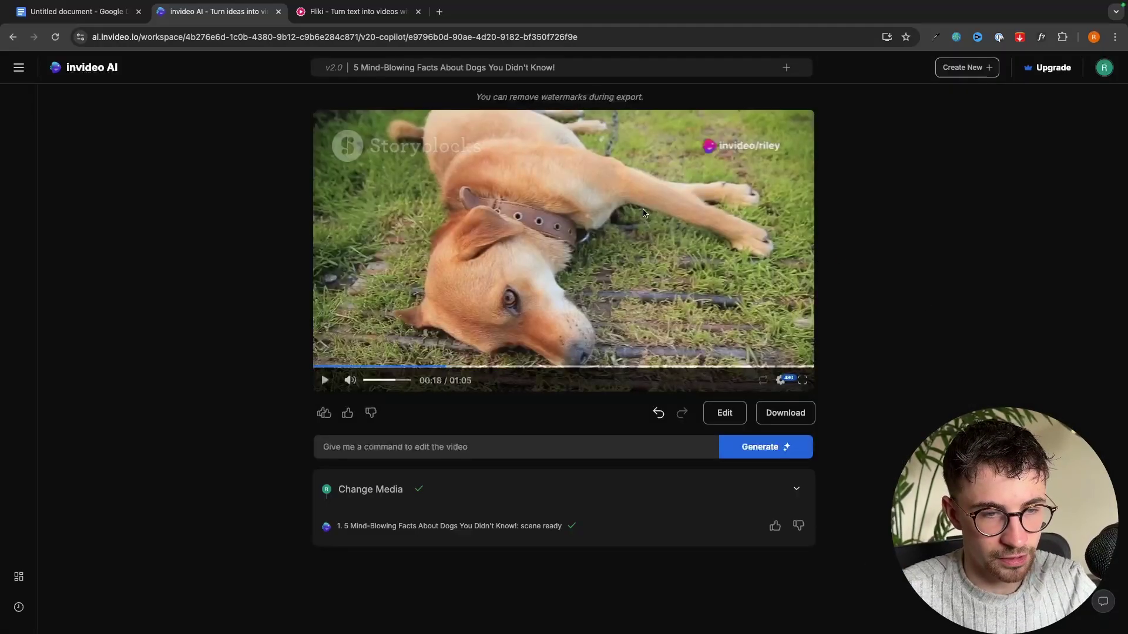
{"action": "left_click", "coordinate": [461, 366]}
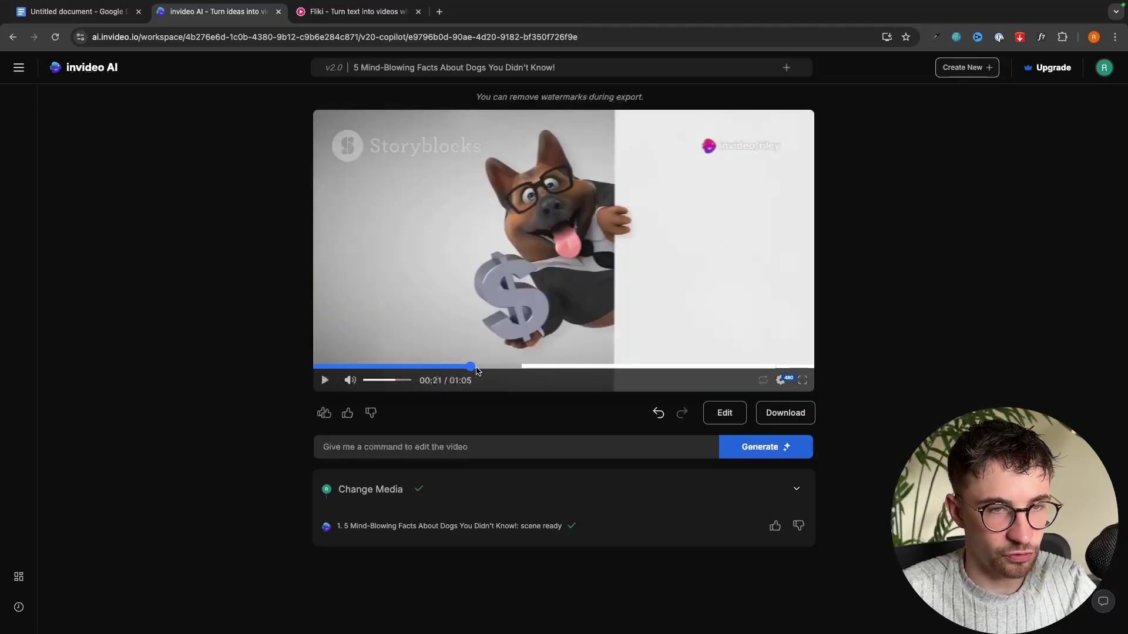
{"action": "key", "text": "ctrl+Tab"}
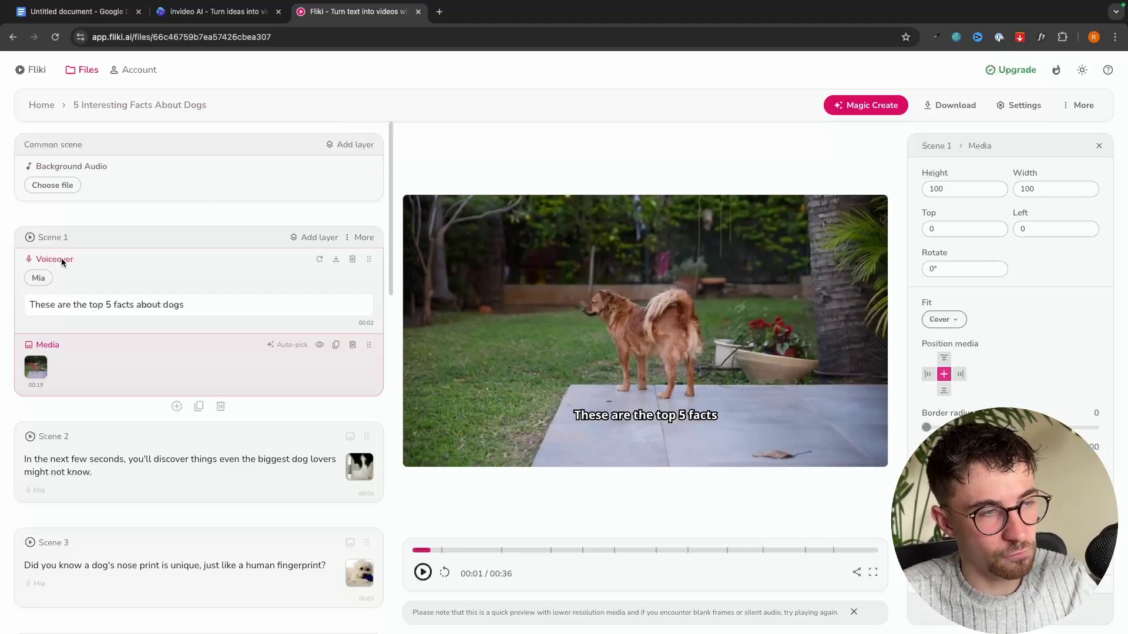
Switch Scene 1's voiceover from Mia to the Cooper voice
{"action": "left_click", "coordinate": [39, 278]}
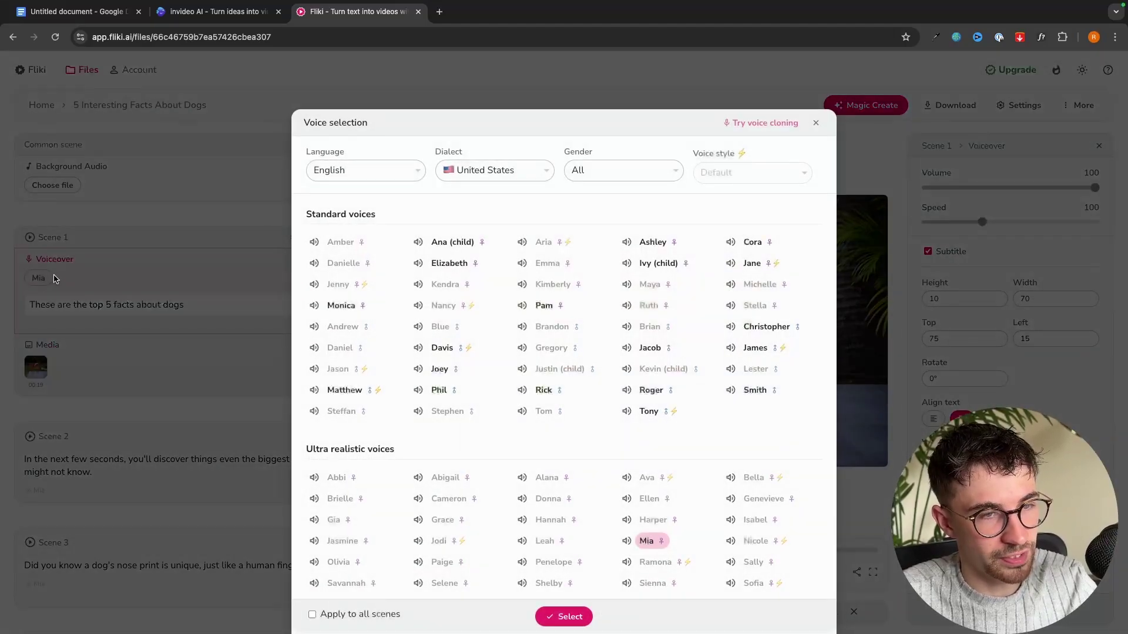
{"action": "scroll", "coordinate": [462, 307], "scroll_direction": "down", "scroll_amount": 3}
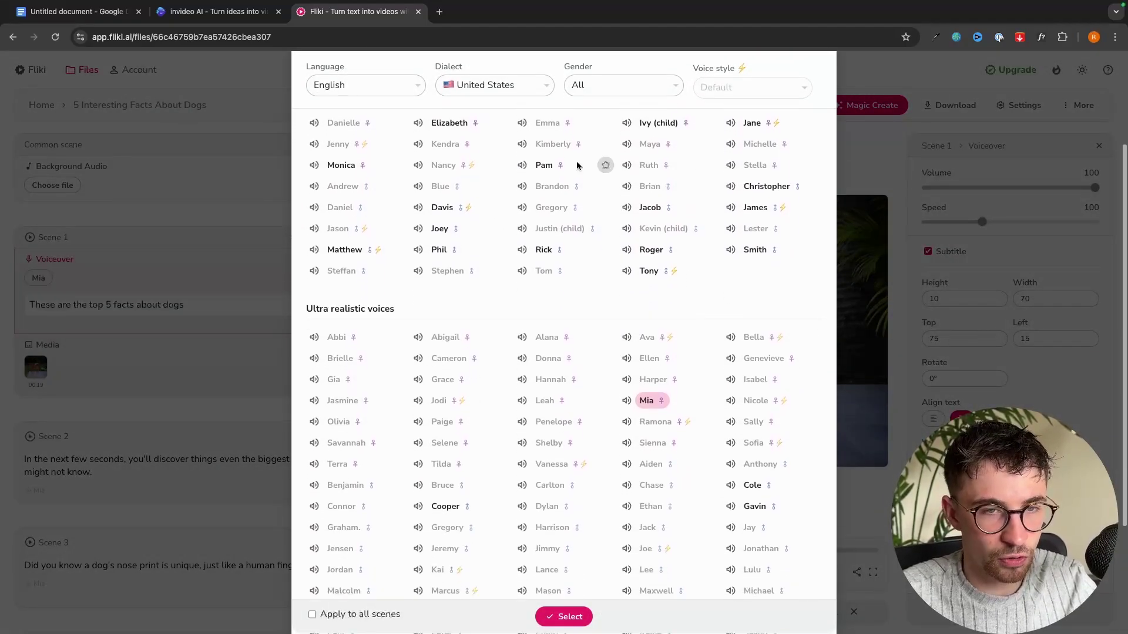
{"action": "scroll", "coordinate": [524, 321], "scroll_direction": "down", "scroll_amount": 1}
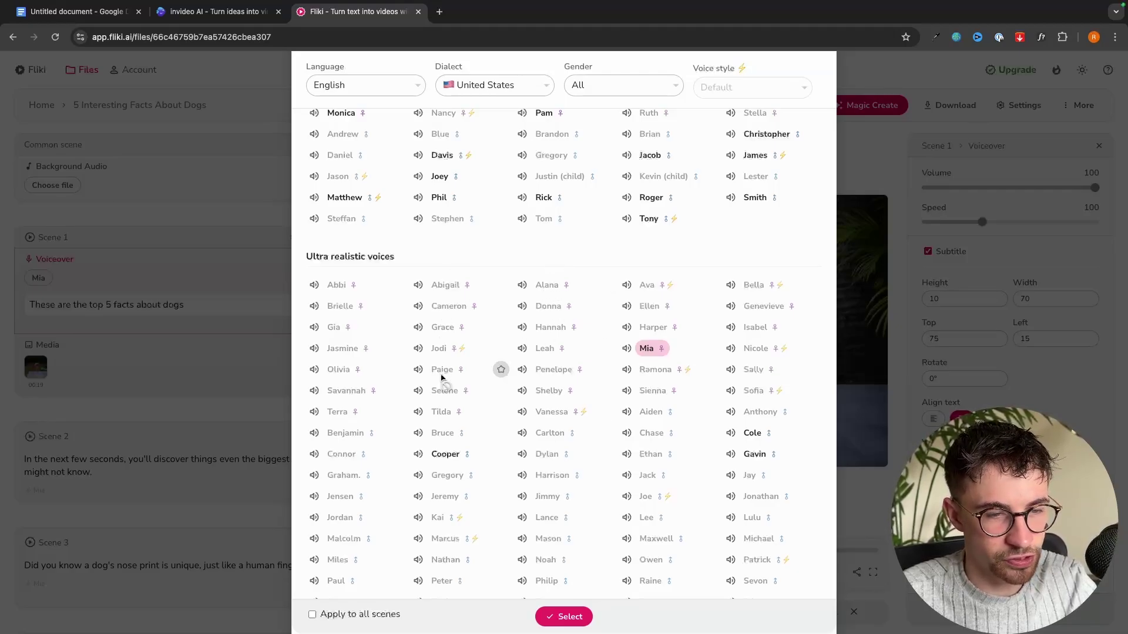
{"action": "scroll", "coordinate": [452, 329], "scroll_direction": "up", "scroll_amount": 3}
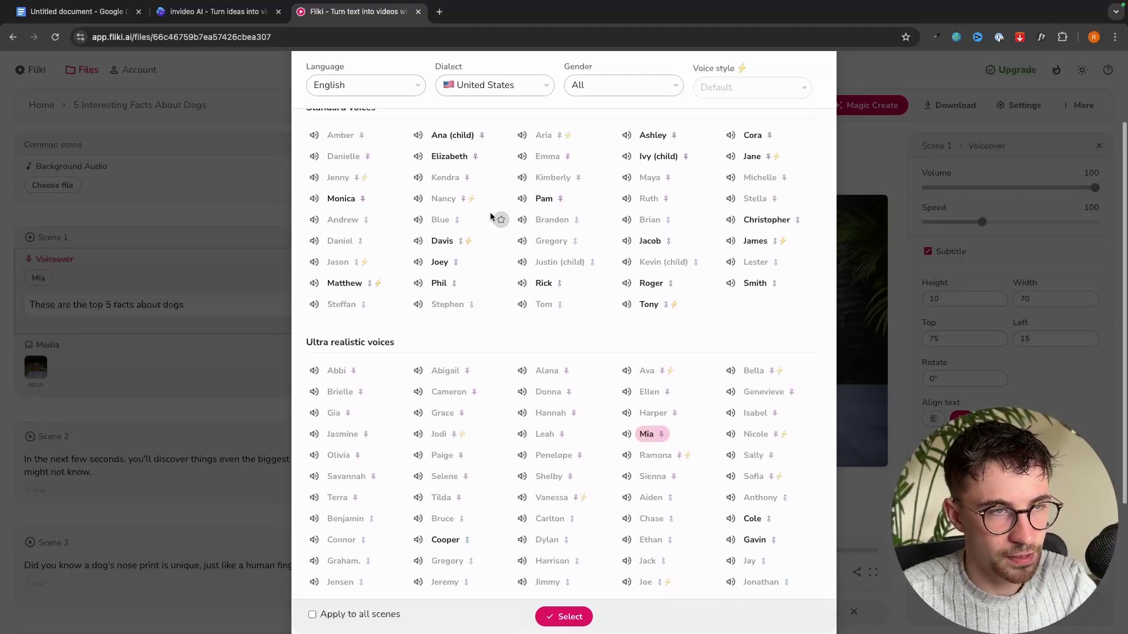
{"action": "scroll", "coordinate": [375, 321], "scroll_direction": "down", "scroll_amount": 2}
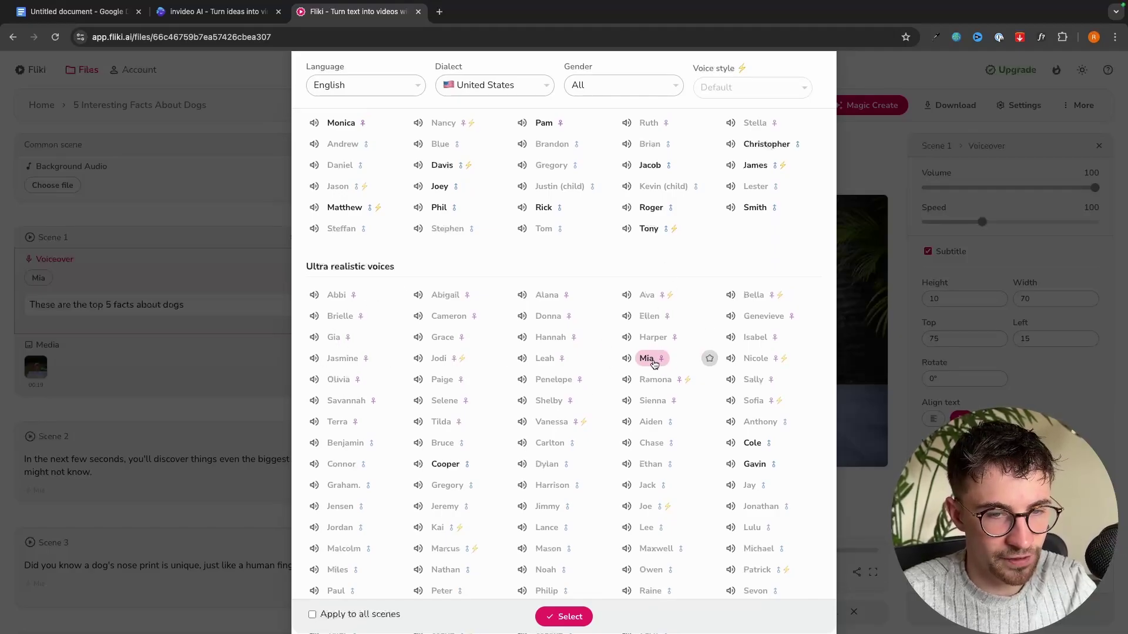
{"action": "left_click", "coordinate": [419, 464]}
{"action": "left_click", "coordinate": [564, 616]}
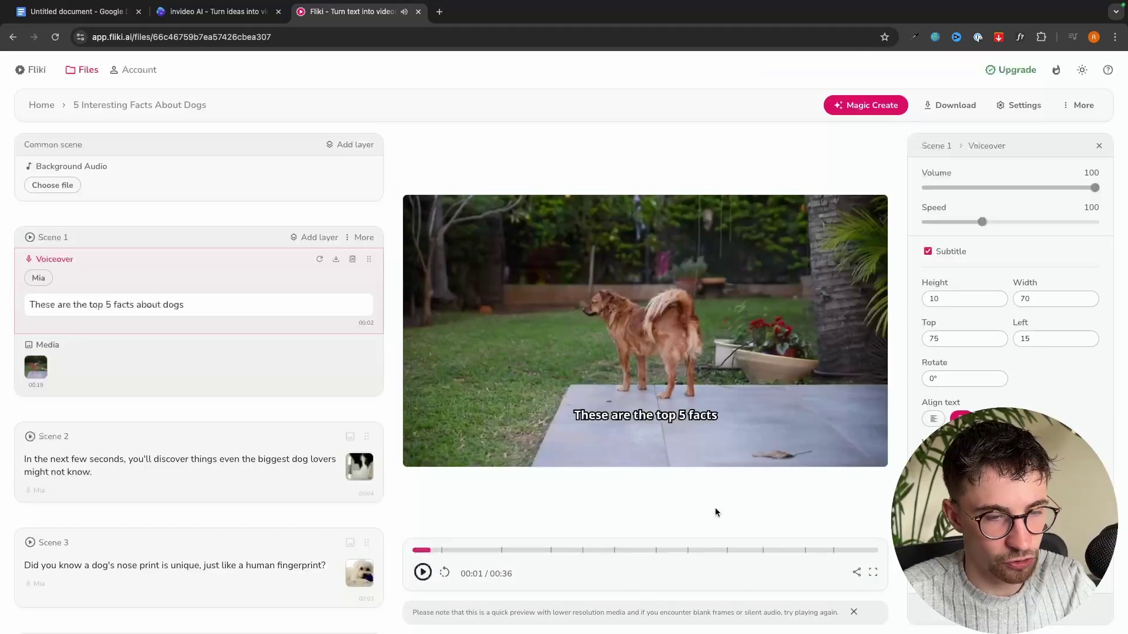
Apply the Cooper voice to all scenes
{"action": "left_click", "coordinate": [56, 279]}
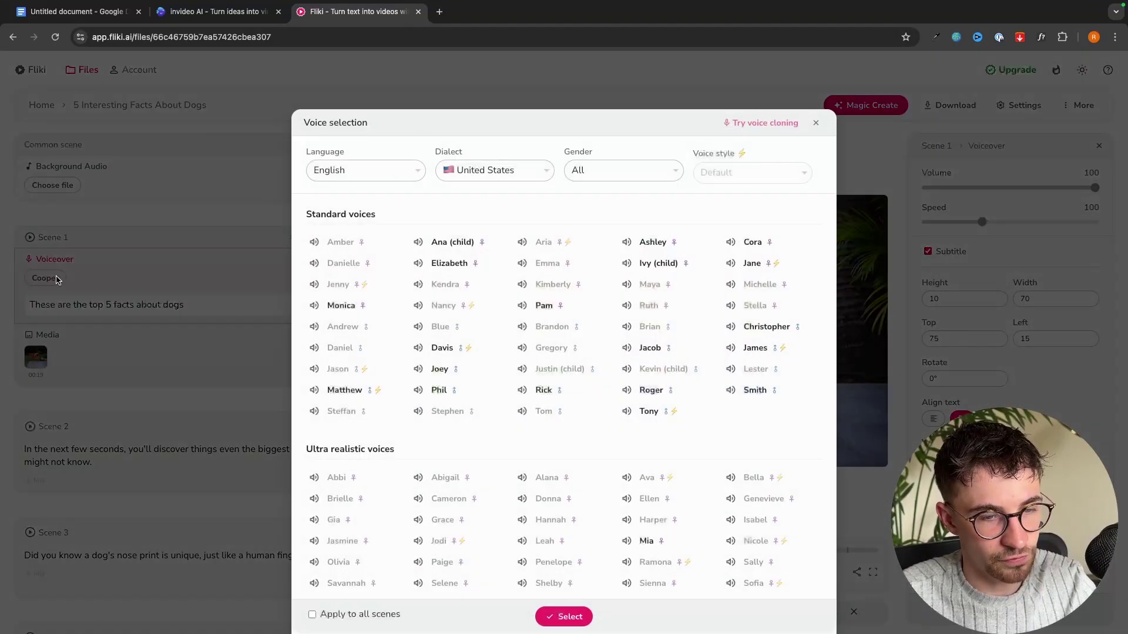
{"action": "scroll", "coordinate": [446, 400], "scroll_direction": "down", "scroll_amount": 2}
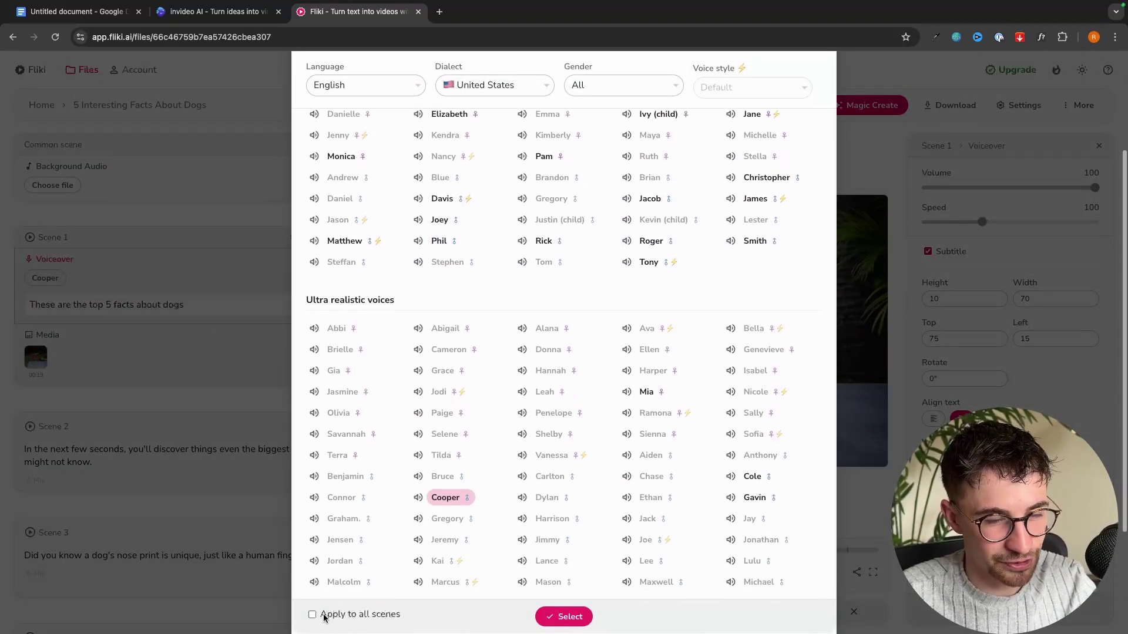
{"action": "left_click", "coordinate": [320, 614]}
{"action": "left_click", "coordinate": [569, 616]}
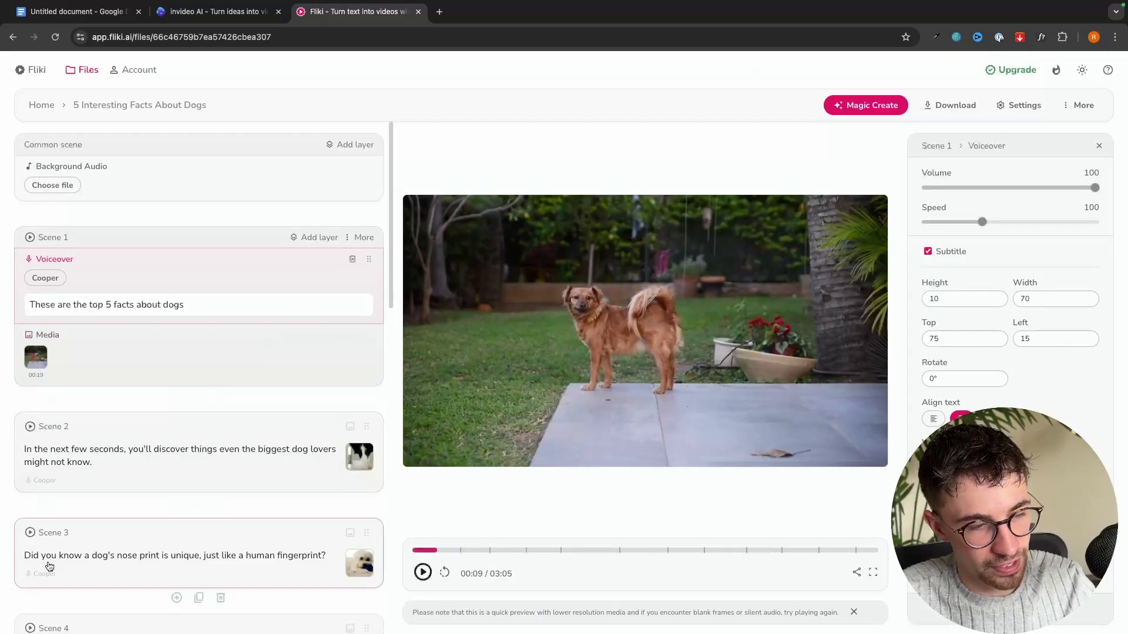
{"action": "left_click", "coordinate": [214, 11]}
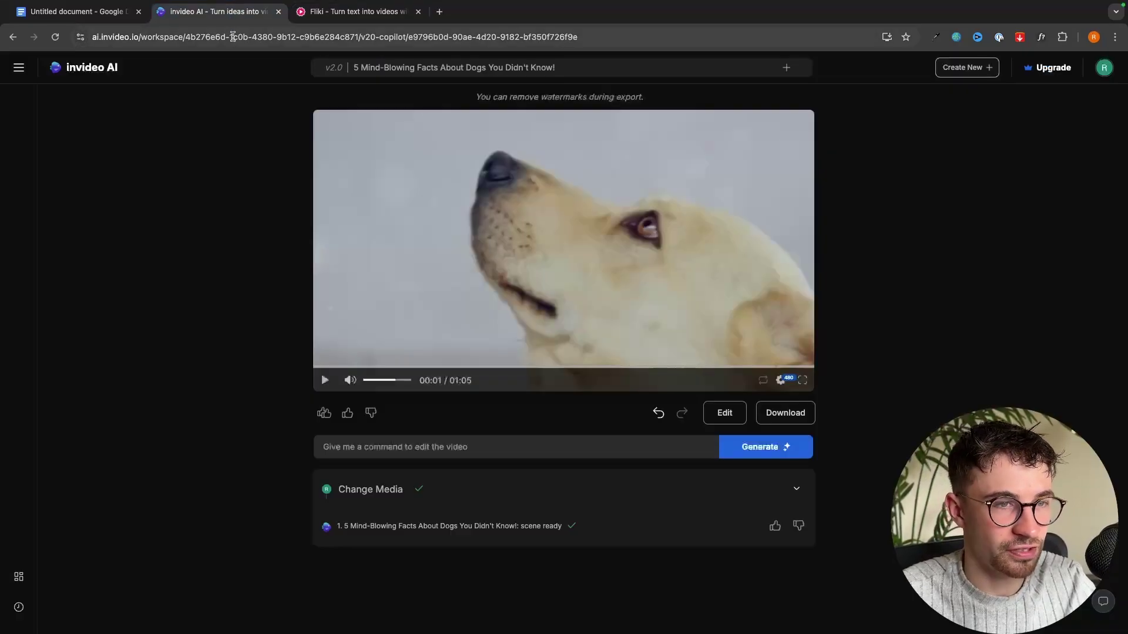
{"action": "left_click", "coordinate": [736, 416]}
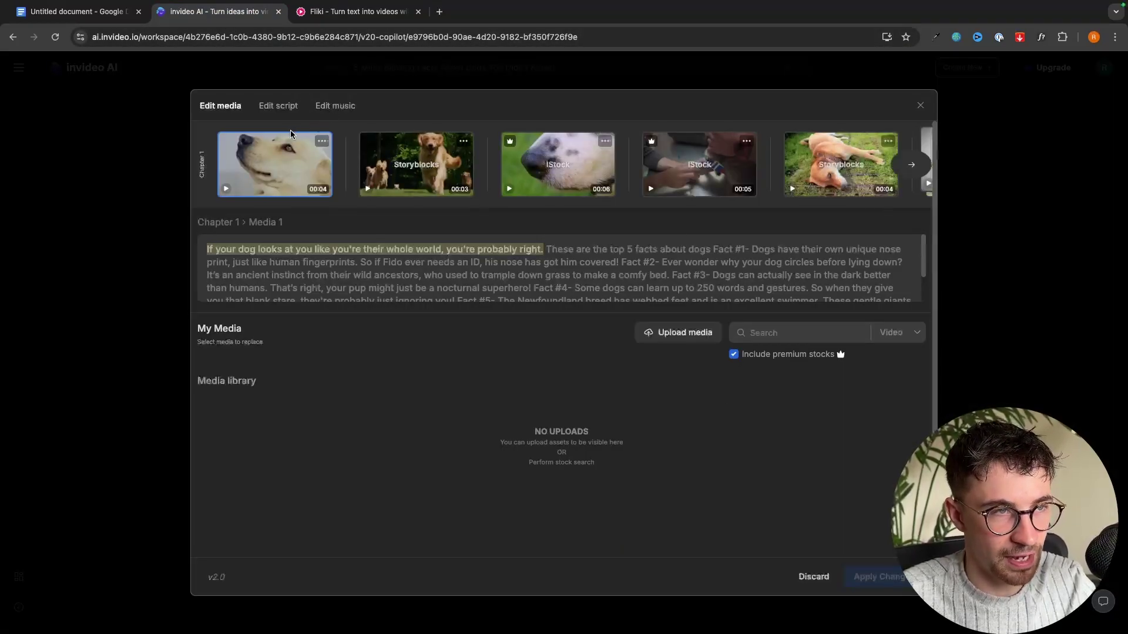
{"action": "left_click", "coordinate": [283, 117]}
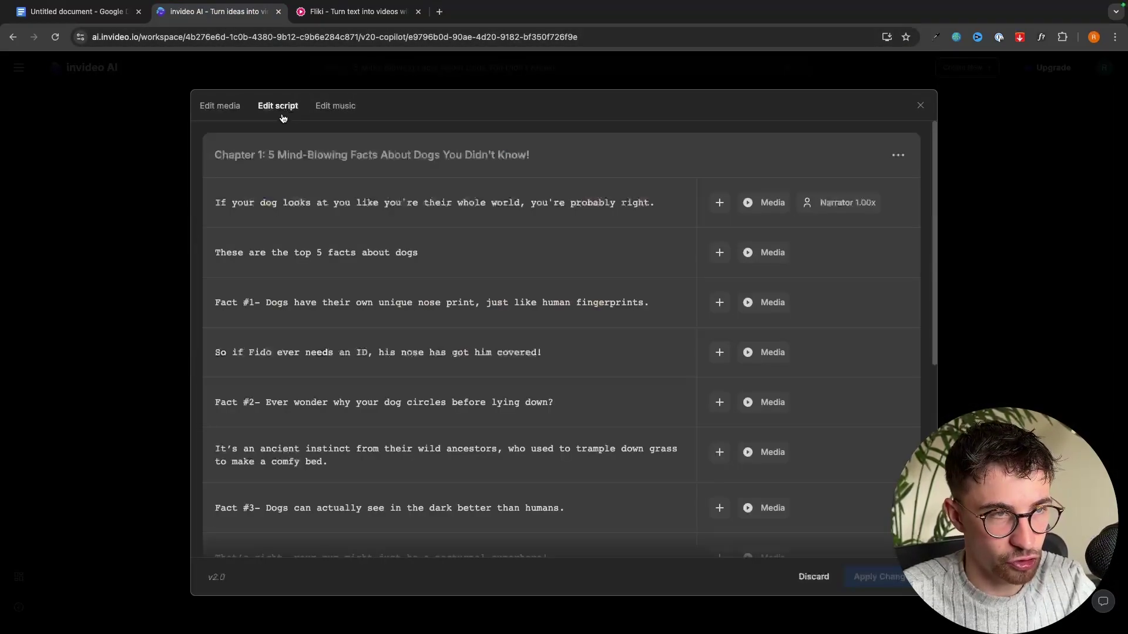
{"action": "left_click", "coordinate": [835, 207]}
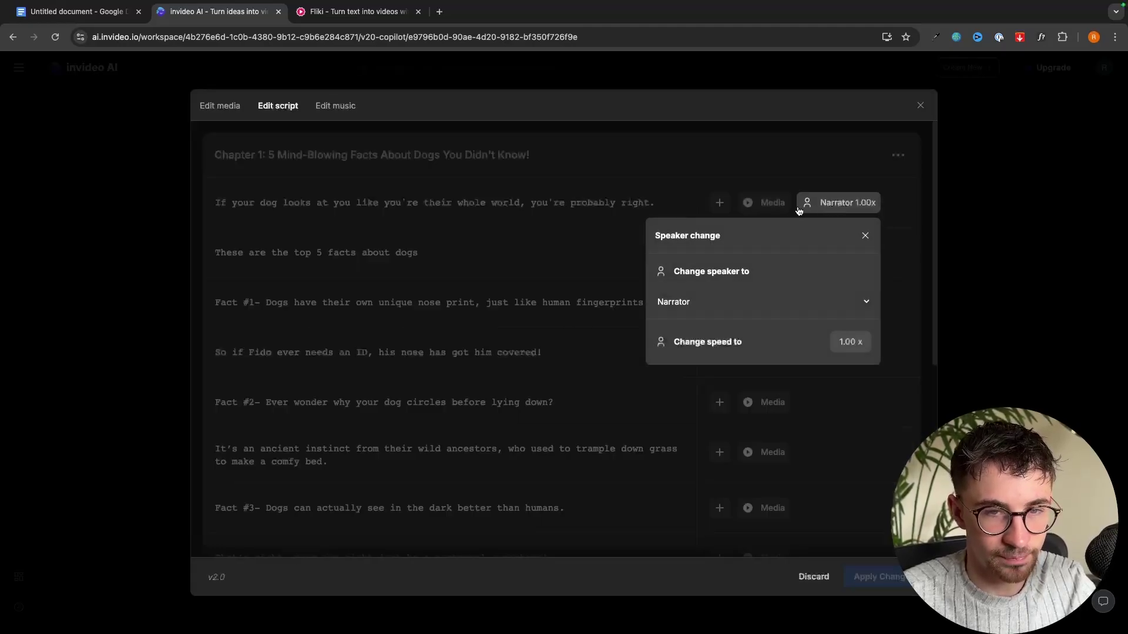
{"action": "left_click", "coordinate": [864, 304]}
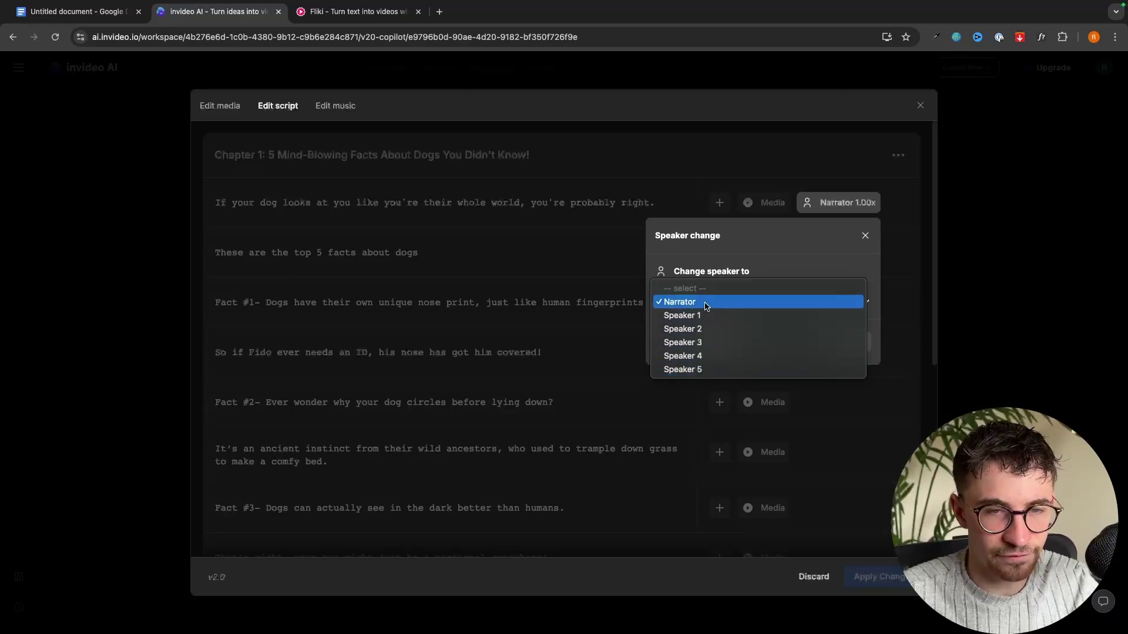
{"action": "left_click", "coordinate": [379, 25]}
{"action": "left_click", "coordinate": [376, 12]}
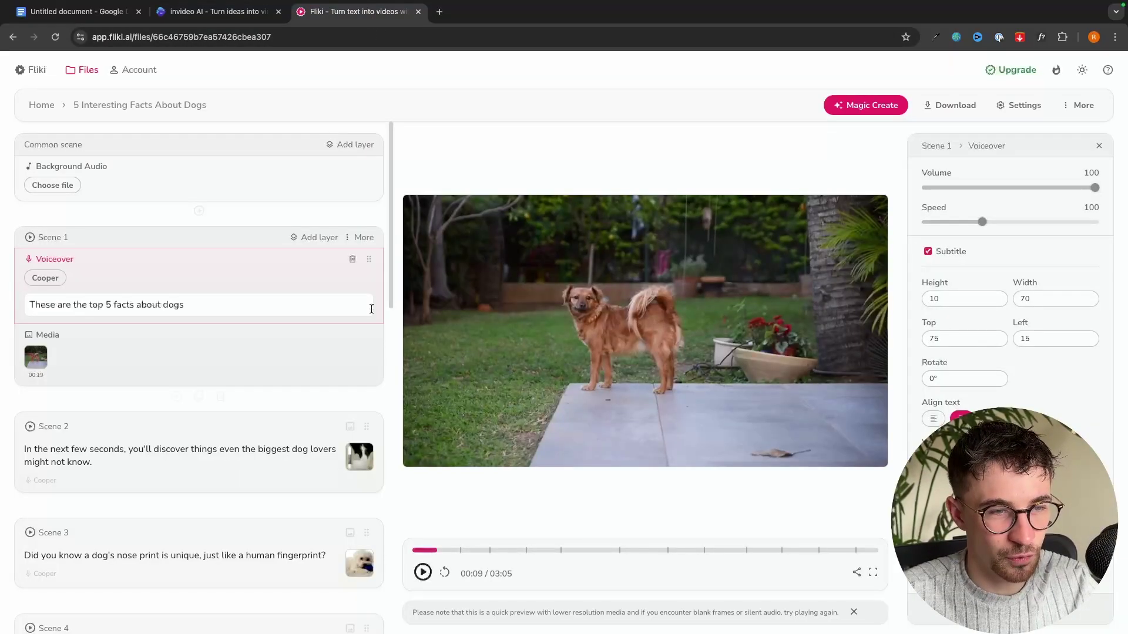
{"action": "left_click", "coordinate": [46, 277]}
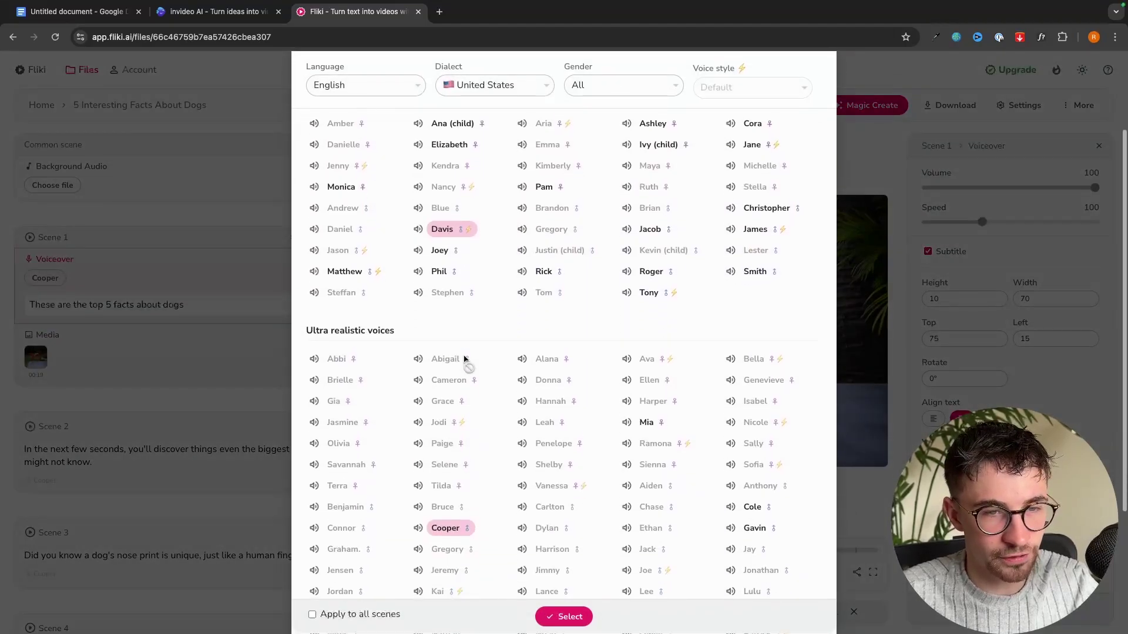
{"action": "scroll", "coordinate": [464, 359], "scroll_direction": "up", "scroll_amount": 5}
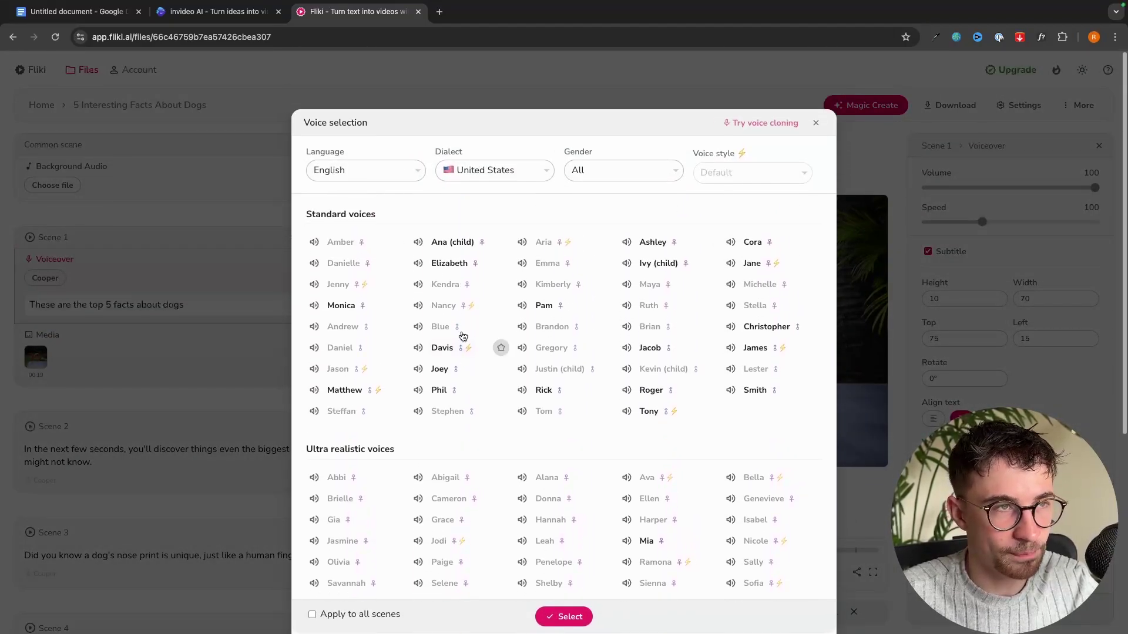
{"action": "left_click", "coordinate": [228, 18]}
{"action": "left_click", "coordinate": [465, 261]}
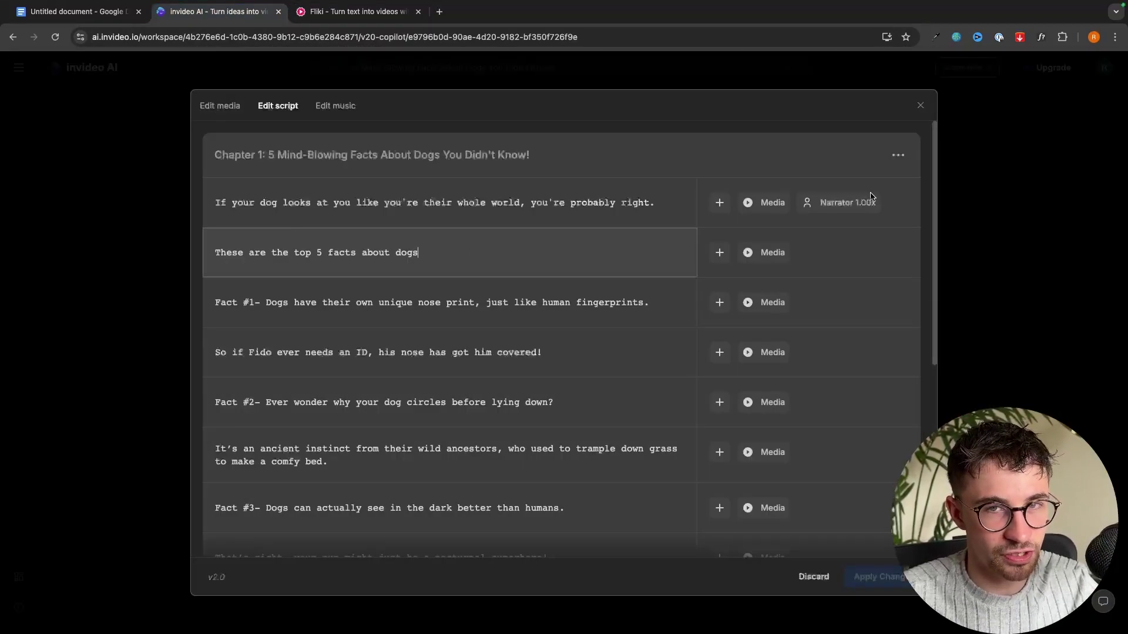
Submit the command 'change the narrator to an old woman' to regenerate the narration
{"action": "left_click", "coordinate": [921, 106]}
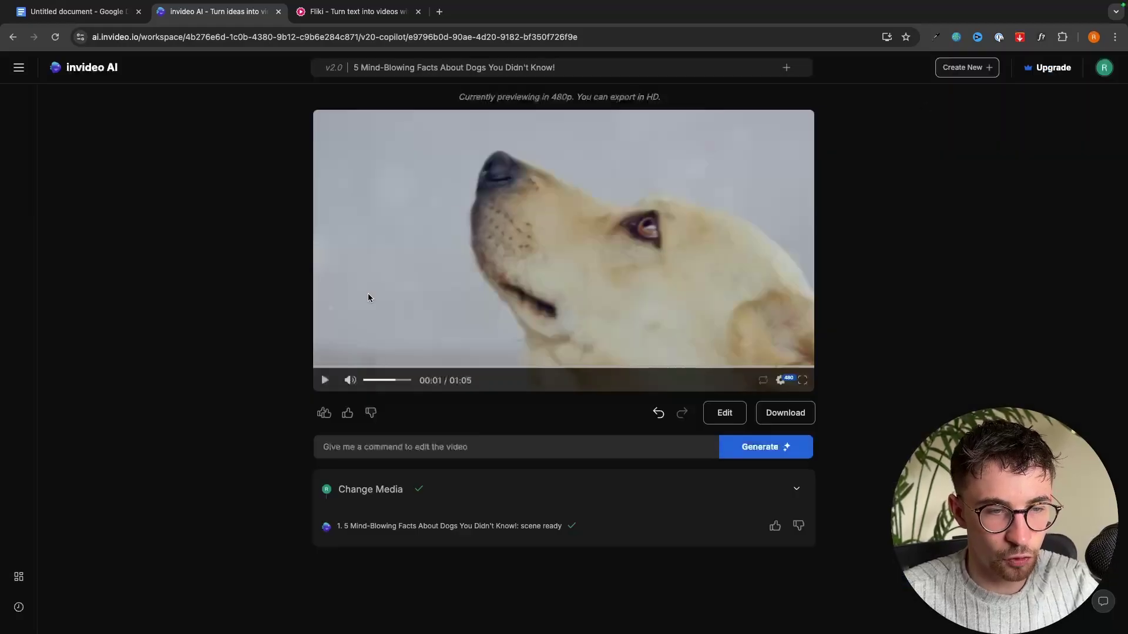
{"action": "left_click", "coordinate": [400, 445]}
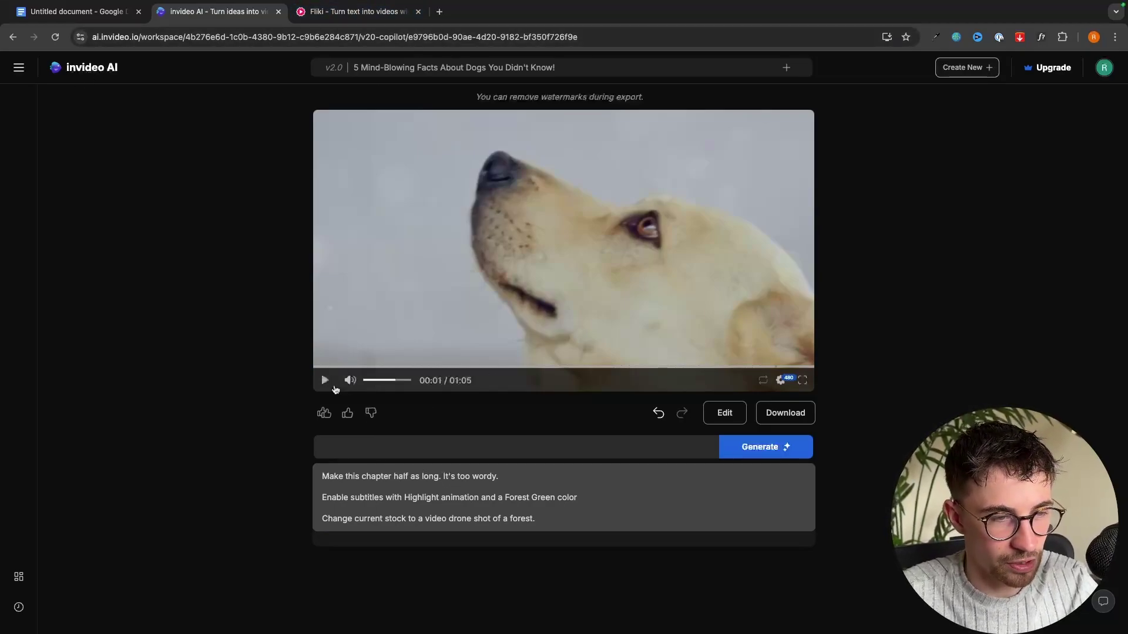
{"action": "left_click", "coordinate": [333, 387]}
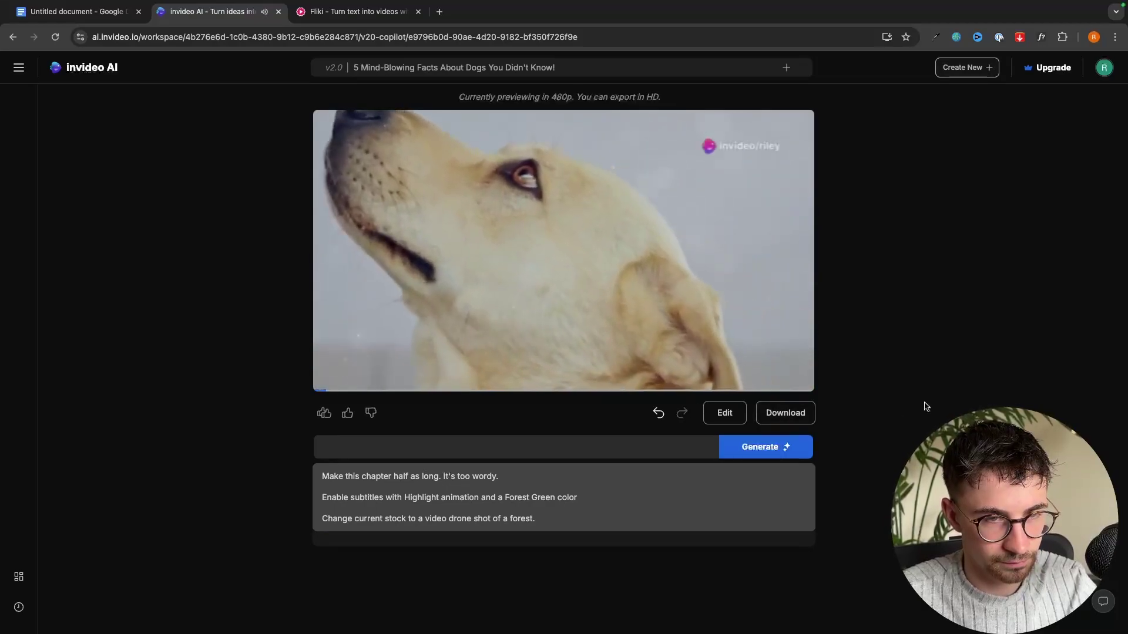
{"action": "left_click", "coordinate": [327, 381]}
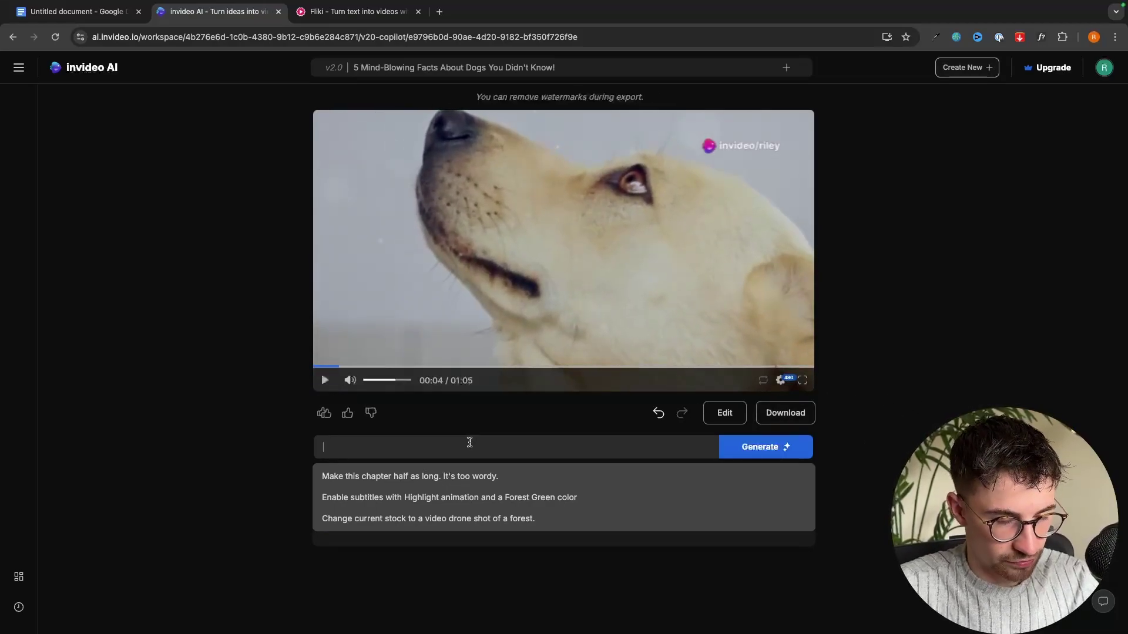
{"action": "type", "text": "man"}
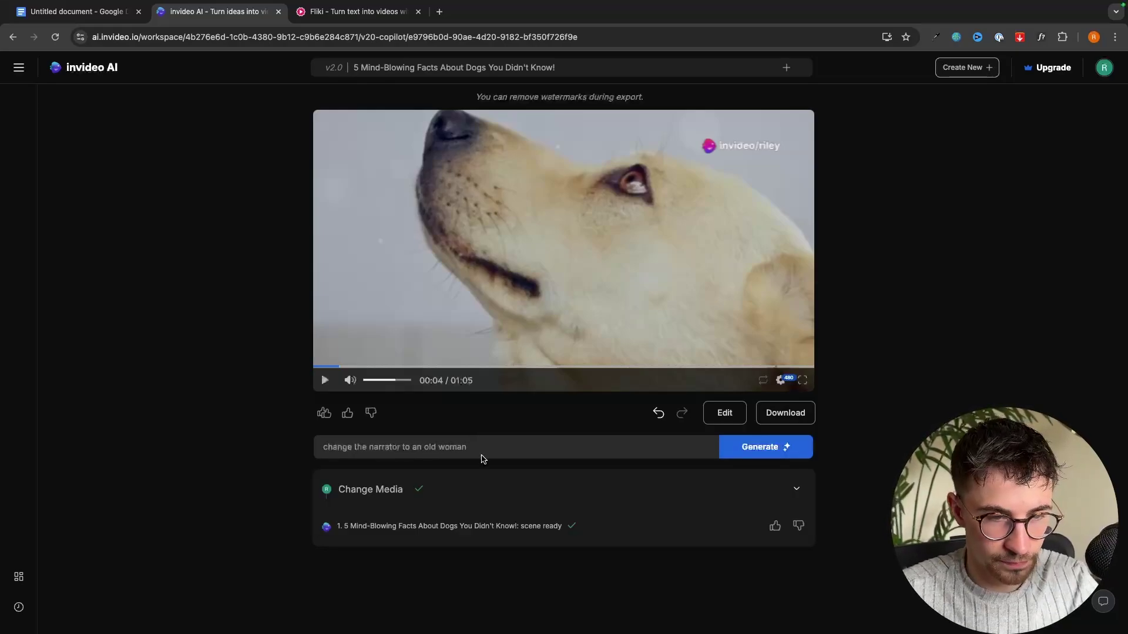
{"action": "left_click", "coordinate": [749, 444]}
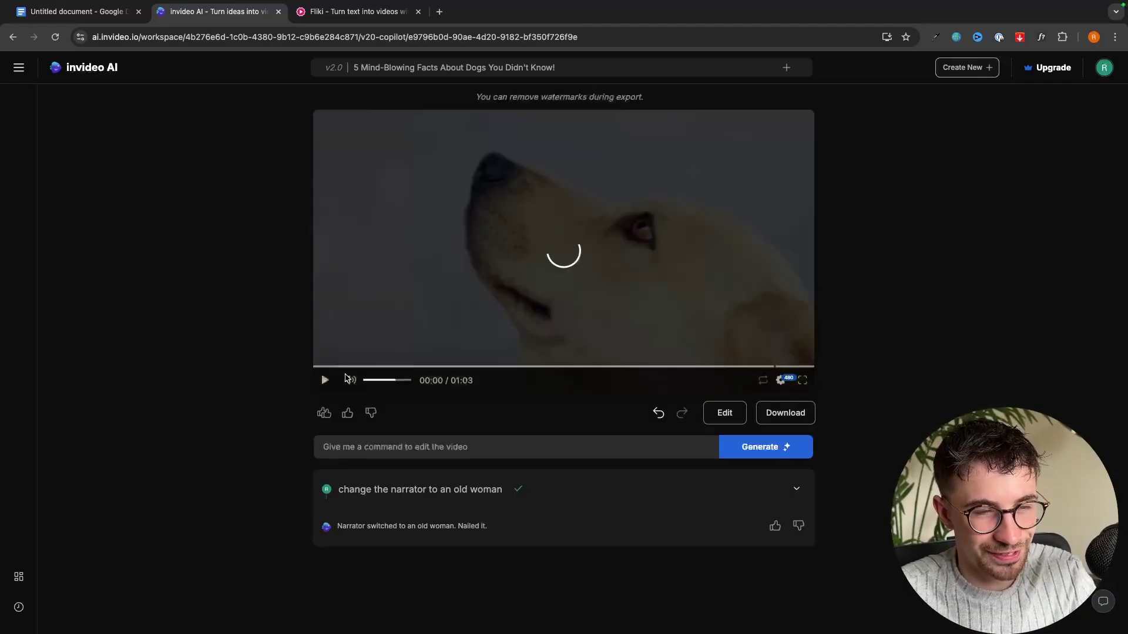
Preview the updated video, then submit the edit command 'make chapter 1 shorter' in invideo AI
{"action": "left_click", "coordinate": [435, 332]}
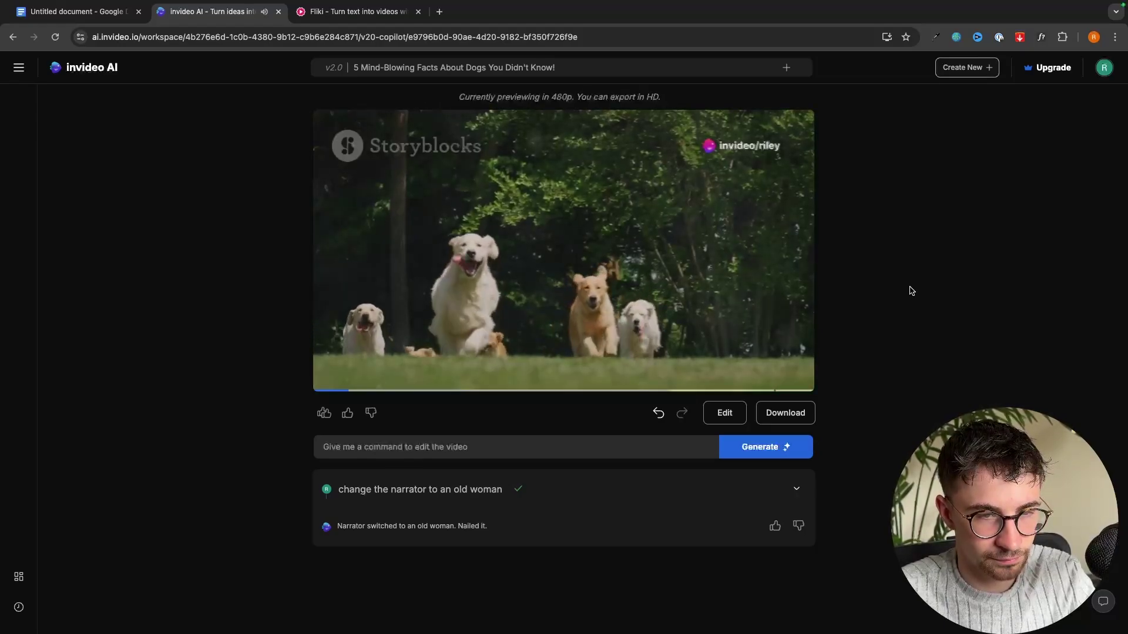
{"action": "left_click", "coordinate": [721, 271]}
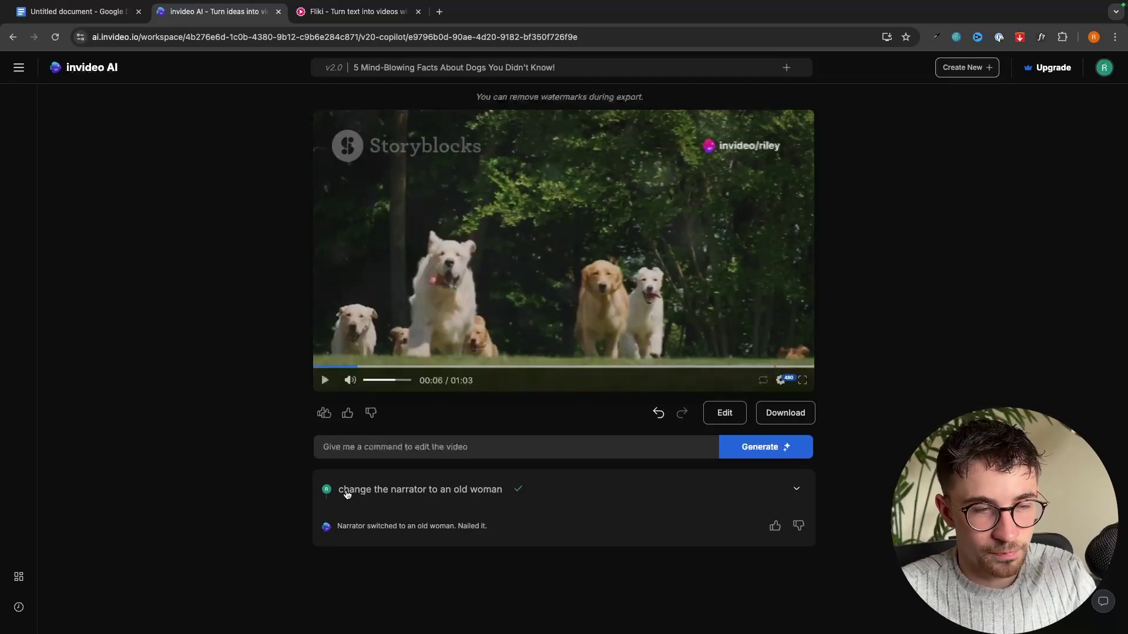
{"action": "left_click", "coordinate": [367, 445]}
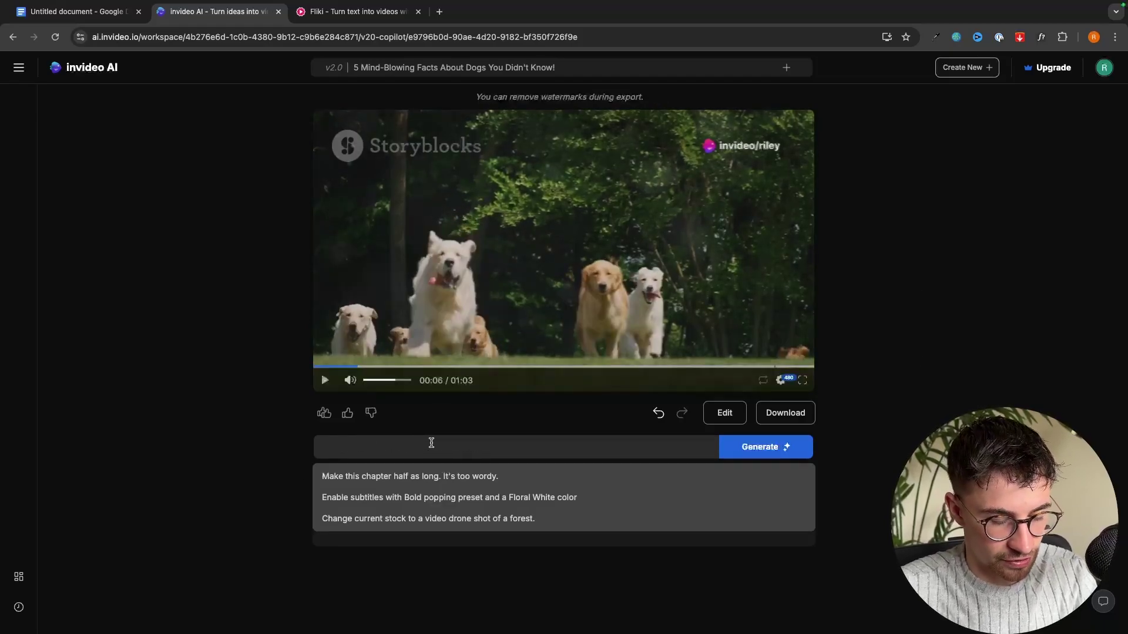
{"action": "type", "text": "make "}
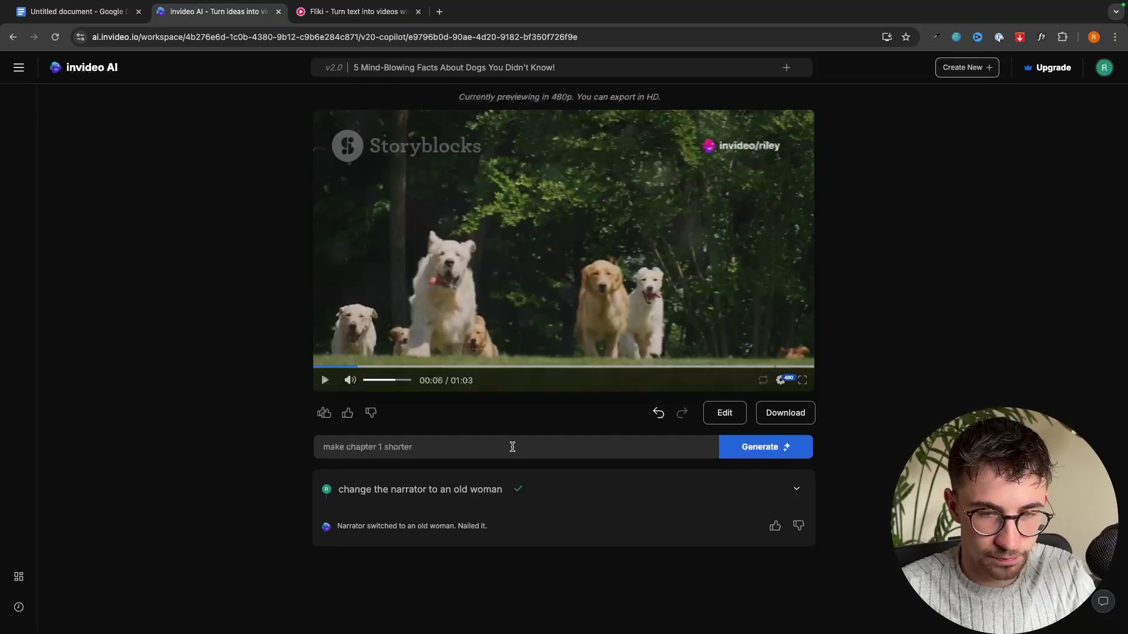
{"action": "type", "text": "chapter 1 shorter"}
{"action": "left_click", "coordinate": [761, 444]}
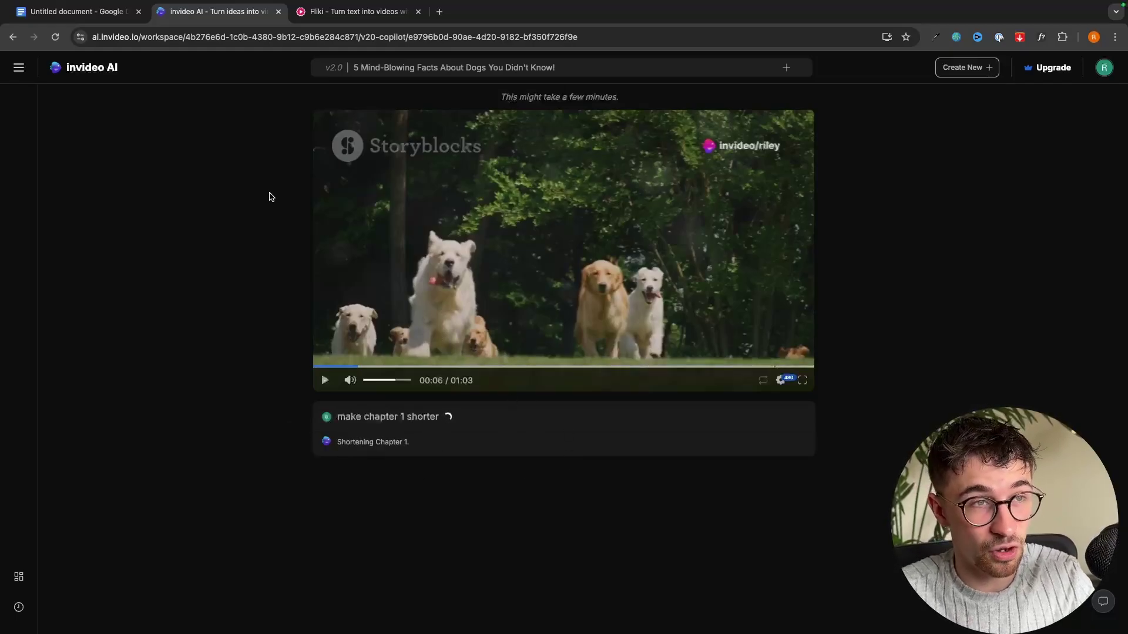
{"action": "left_click", "coordinate": [388, 4]}
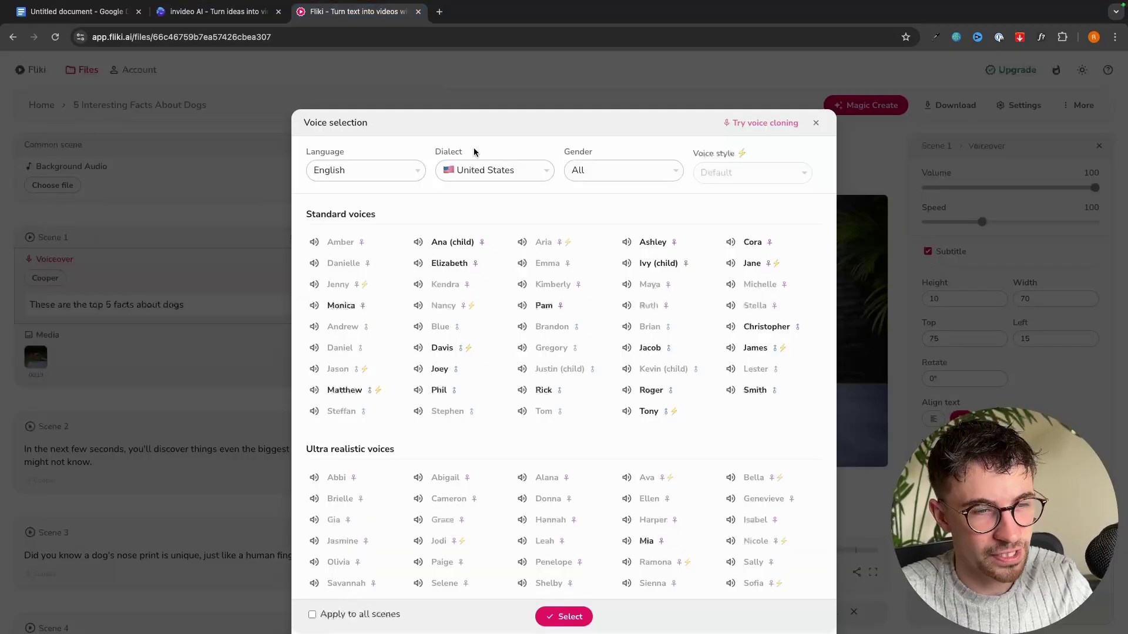
Close Fliki's voice selection without changes and review the invideo AI project
{"action": "left_click", "coordinate": [820, 123]}
{"action": "left_click", "coordinate": [217, 12]}
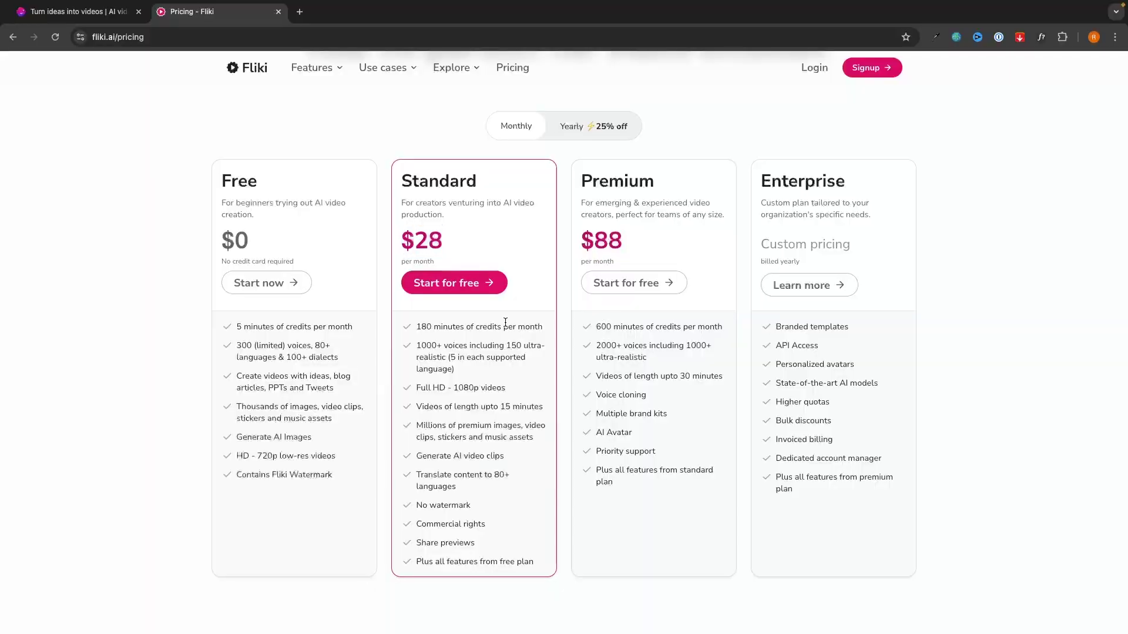
{"action": "scroll", "coordinate": [505, 322], "scroll_direction": "down", "scroll_amount": 1}
Look over the invideo AI pricing page, then return to the Fliki dog-facts editor
{"action": "key", "text": "ctrl+shift+Tab"}
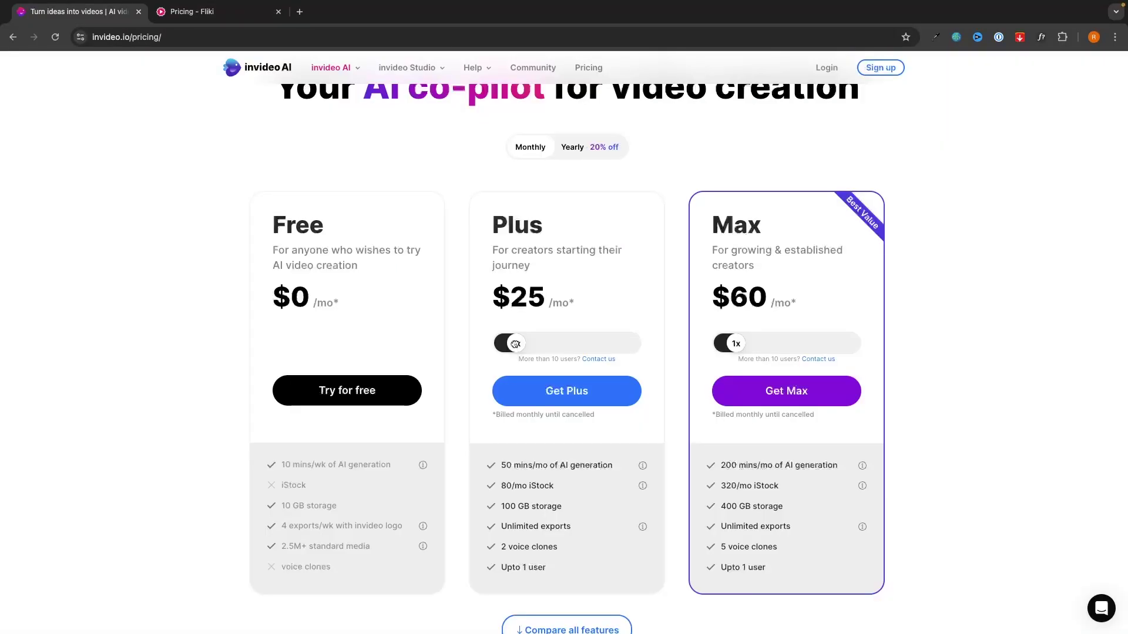
{"action": "scroll", "coordinate": [496, 348], "scroll_direction": "down", "scroll_amount": 1}
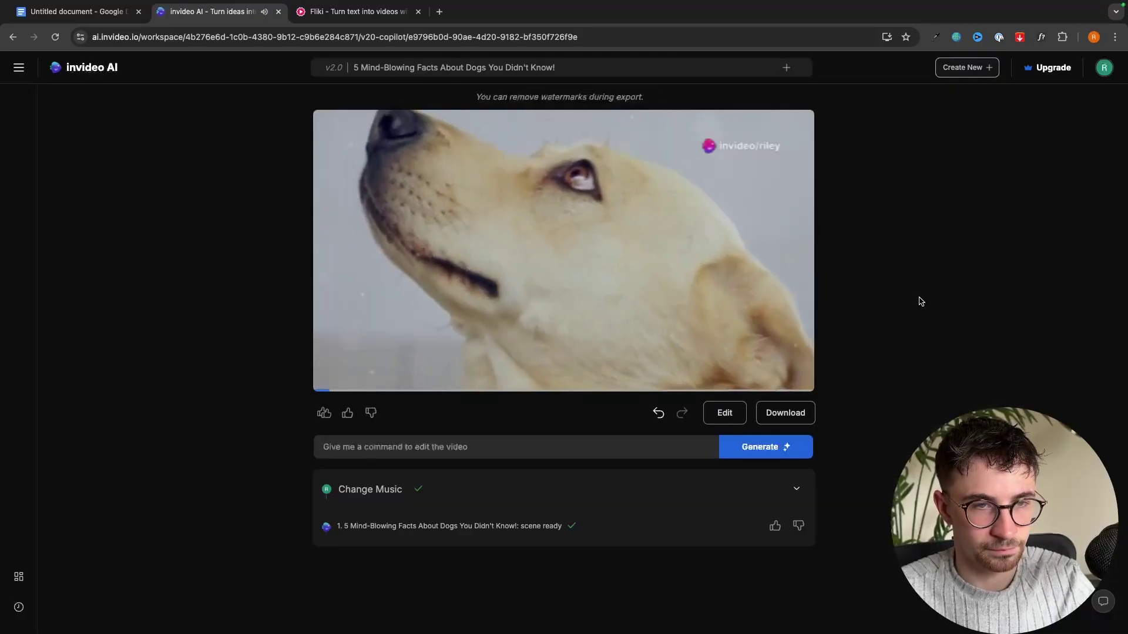
{"action": "key", "text": "ctrl+Tab"}
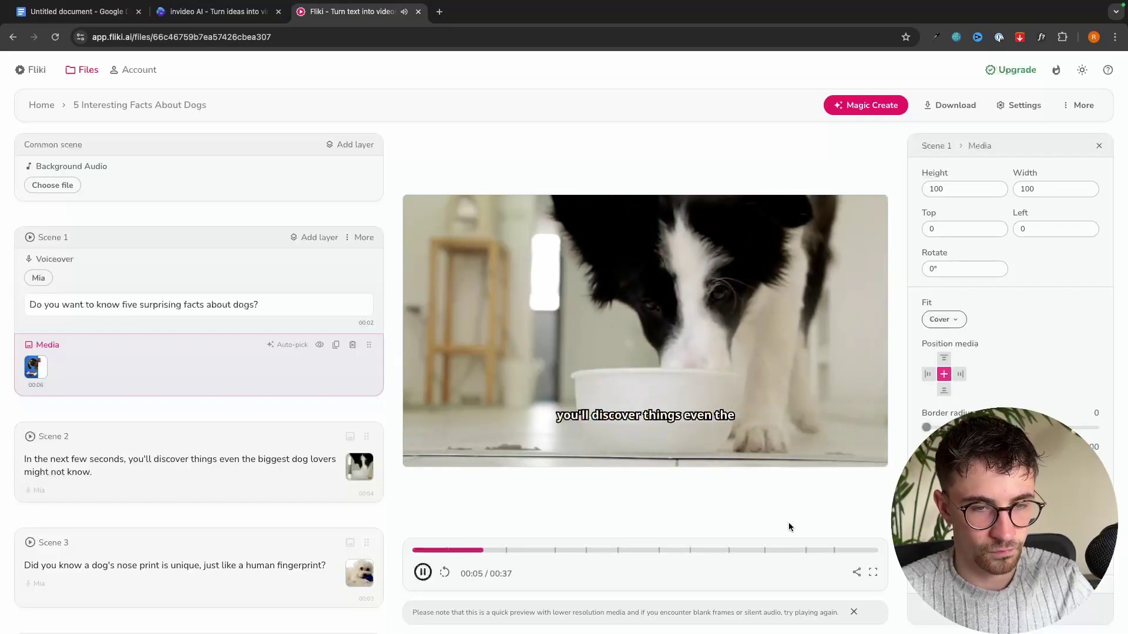